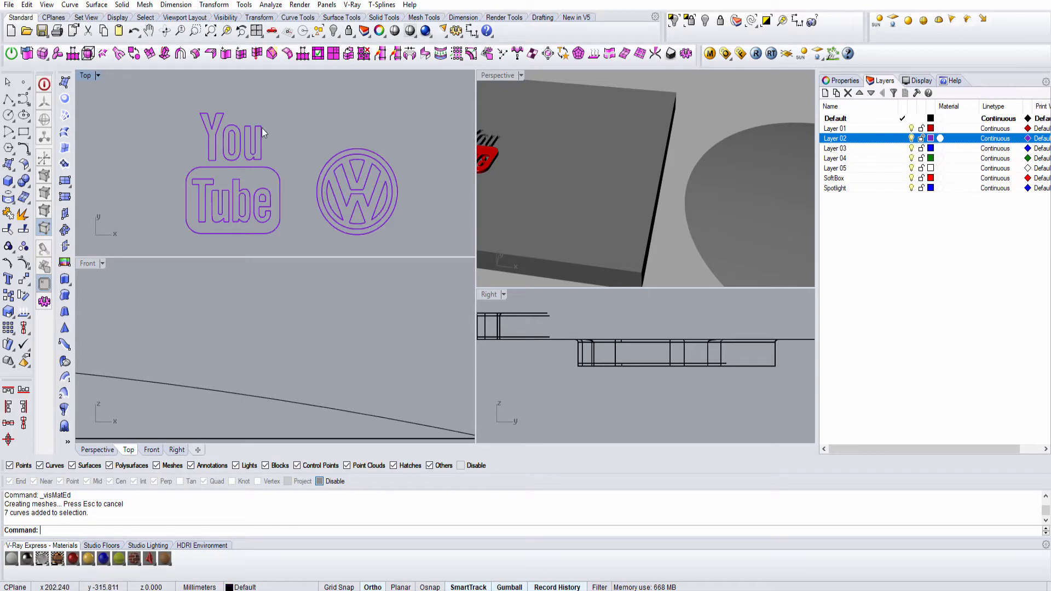
# Examine the YouTube and VW logo curves in the Top viewport and the 3D scene in an enlarged Perspective viewport.
pyautogui.click(262, 127)
pyautogui.click(143, 116)
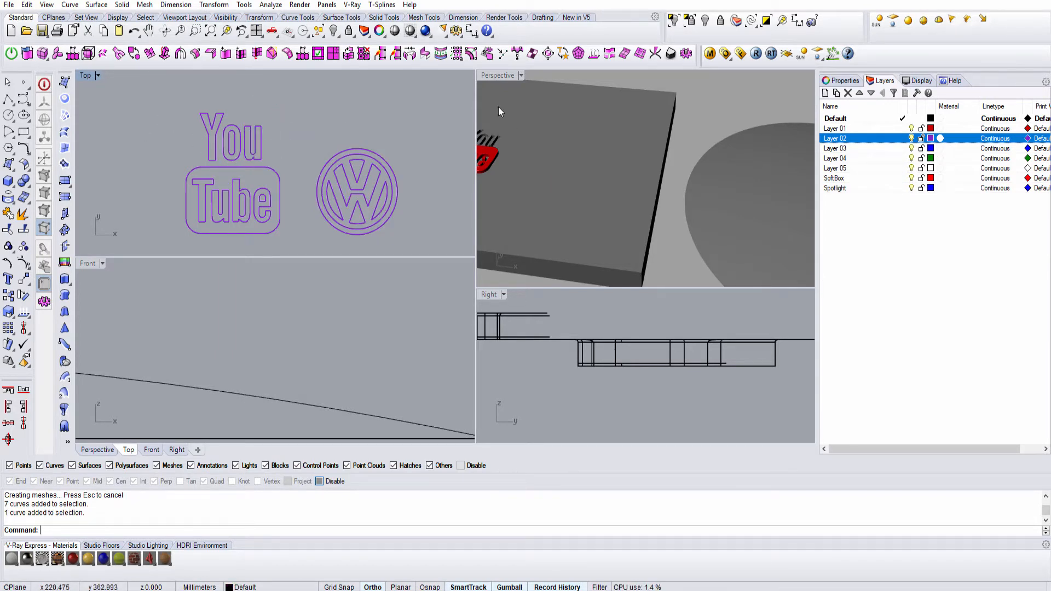
pyautogui.doubleClick(499, 75)
pyautogui.moveTo(432, 244); pyautogui.dragTo(536, 285, button='right')
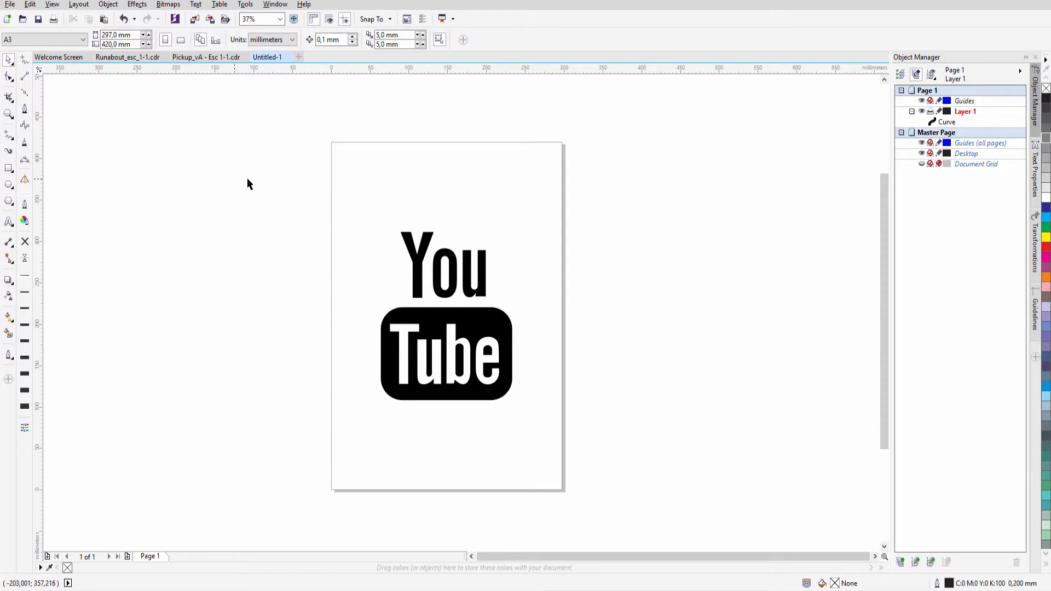
# Examine the source vector artwork, selecting the YouTube logo in CorelDRAW and the VW logo in Illustrator.
pyautogui.moveTo(304, 183); pyautogui.dragTo(586, 436)
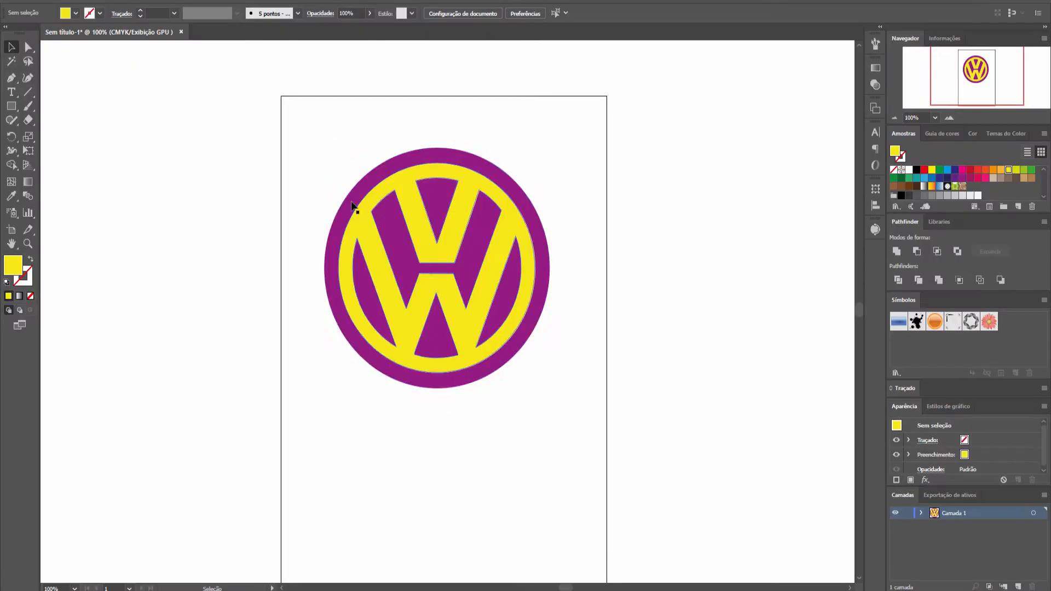
pyautogui.moveTo(241, 141); pyautogui.dragTo(623, 416)
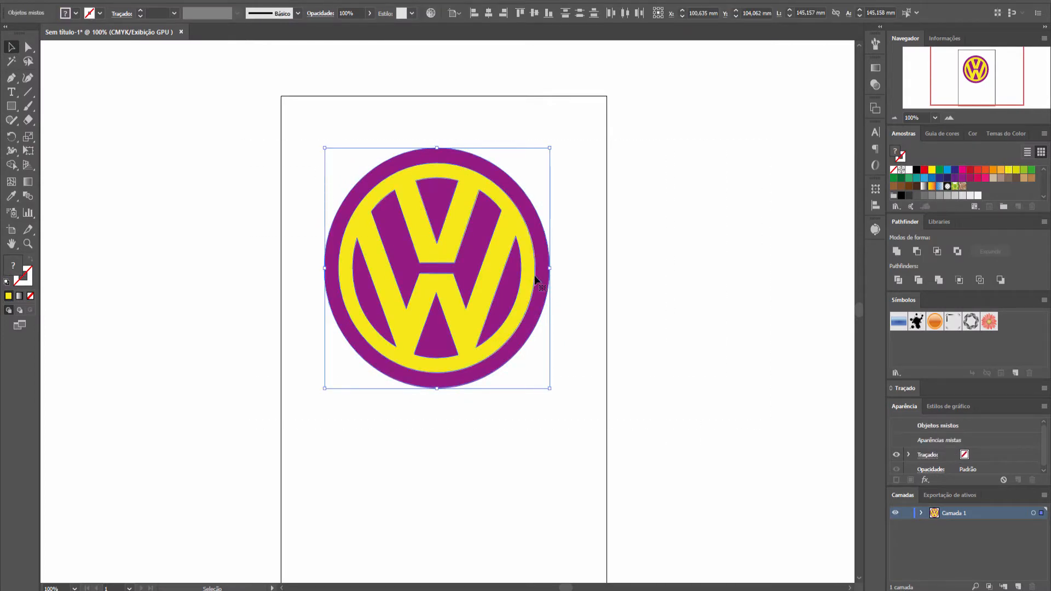
pyautogui.click(593, 265)
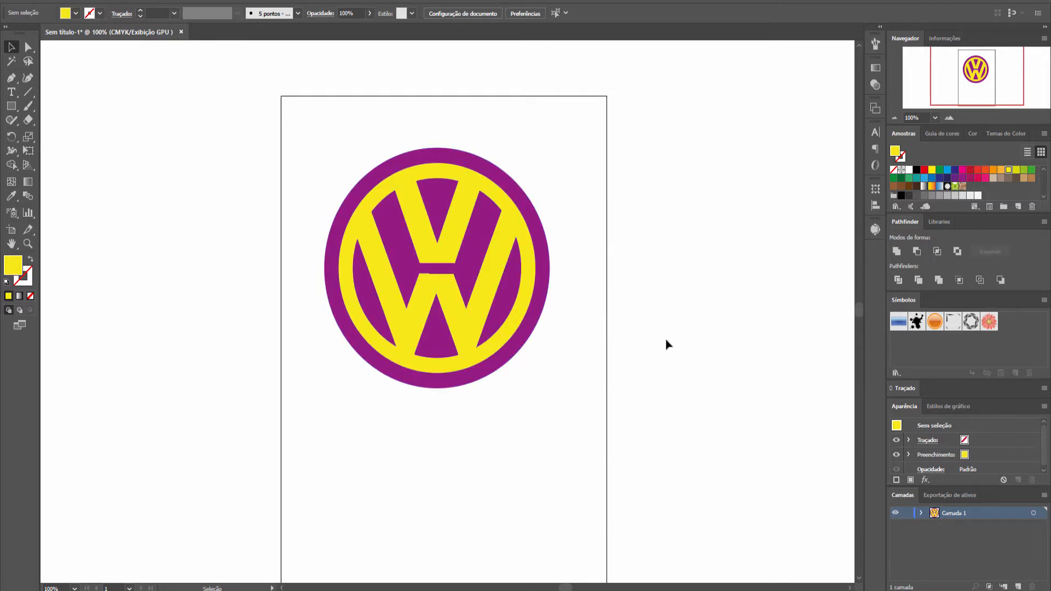
pyautogui.moveTo(504, 588)
pyautogui.click(587, 554)
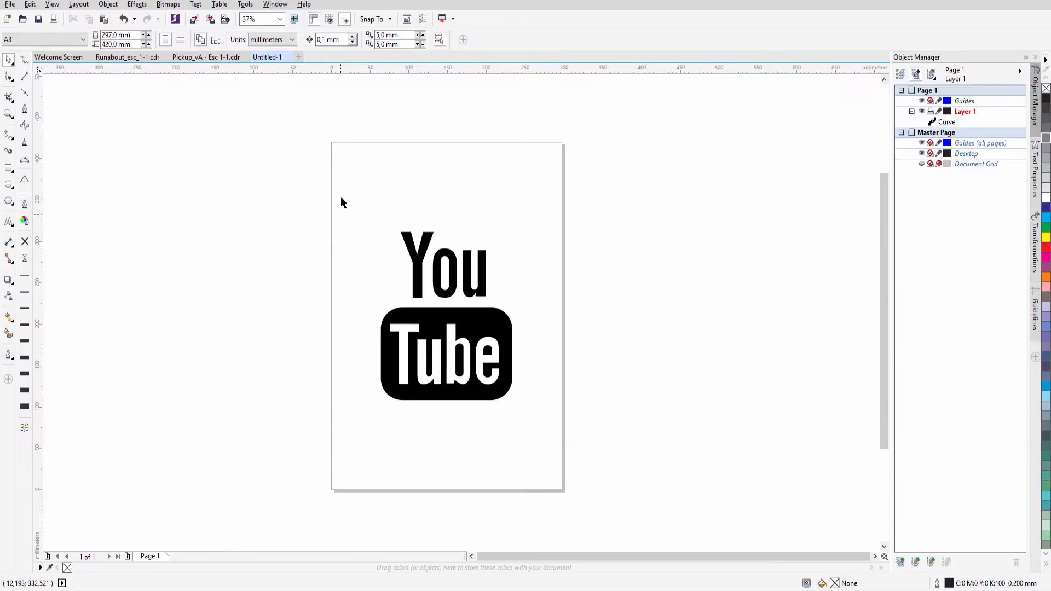
pyautogui.moveTo(342, 186); pyautogui.dragTo(620, 432)
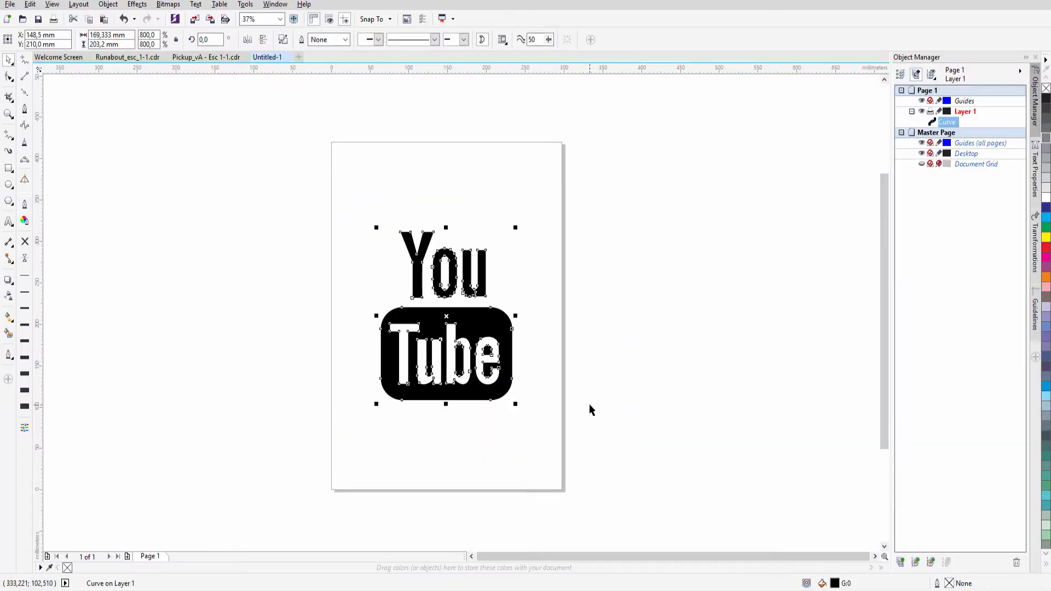
pyautogui.click(649, 284)
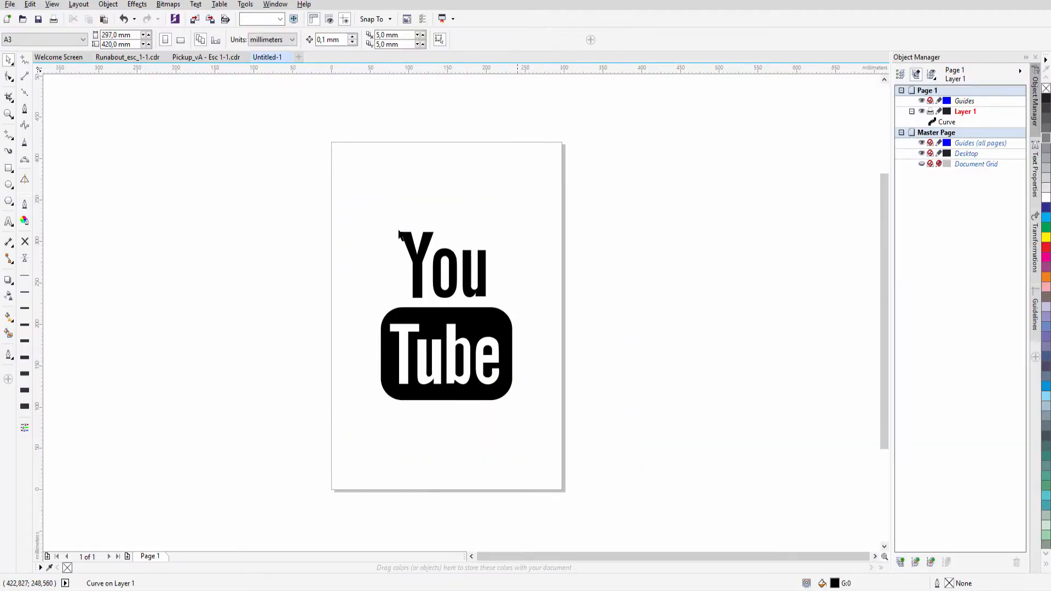
# Remove the YouTube logo's black fill, give it a black hairline outline, and inspect the curve's nodes.
pyautogui.moveTo(293, 199); pyautogui.dragTo(624, 476)
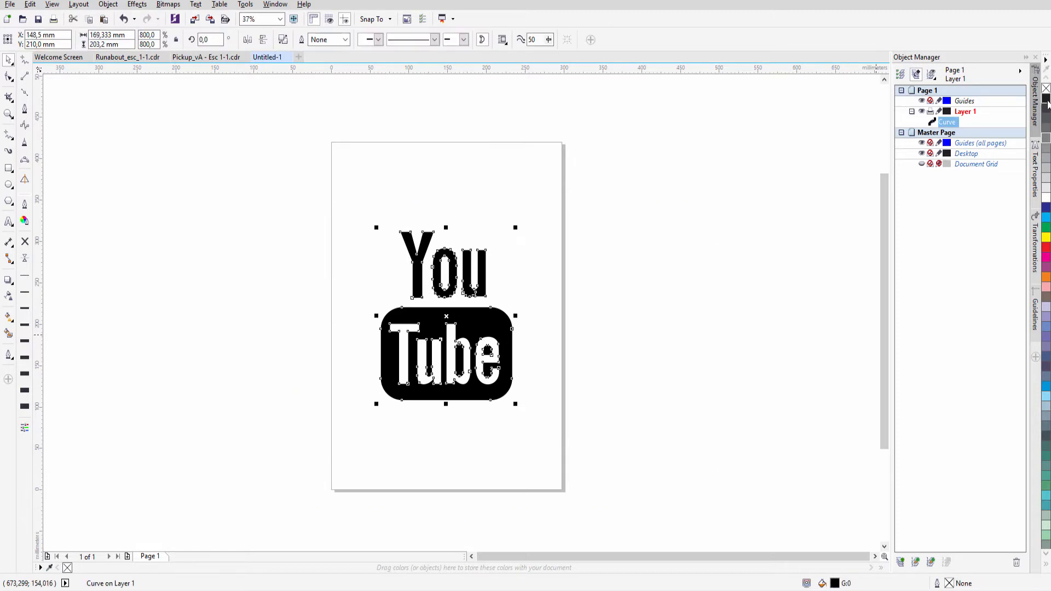
pyautogui.click(1046, 120)
pyautogui.hotkey('ctrl', 'z')
pyautogui.click(495, 292)
pyautogui.scroll(2, 495, 292)
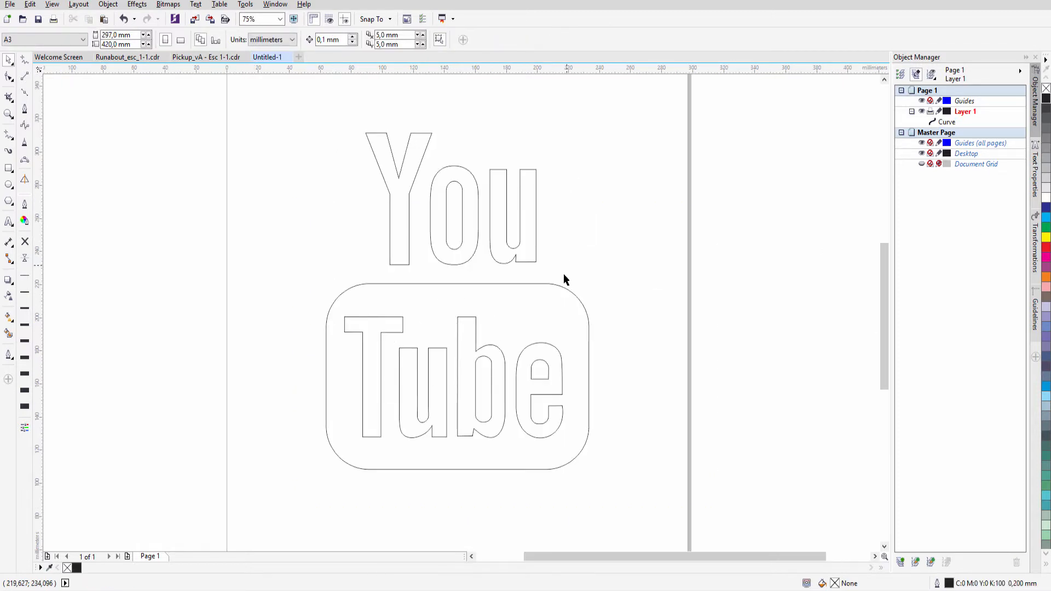
pyautogui.doubleClick(563, 286)
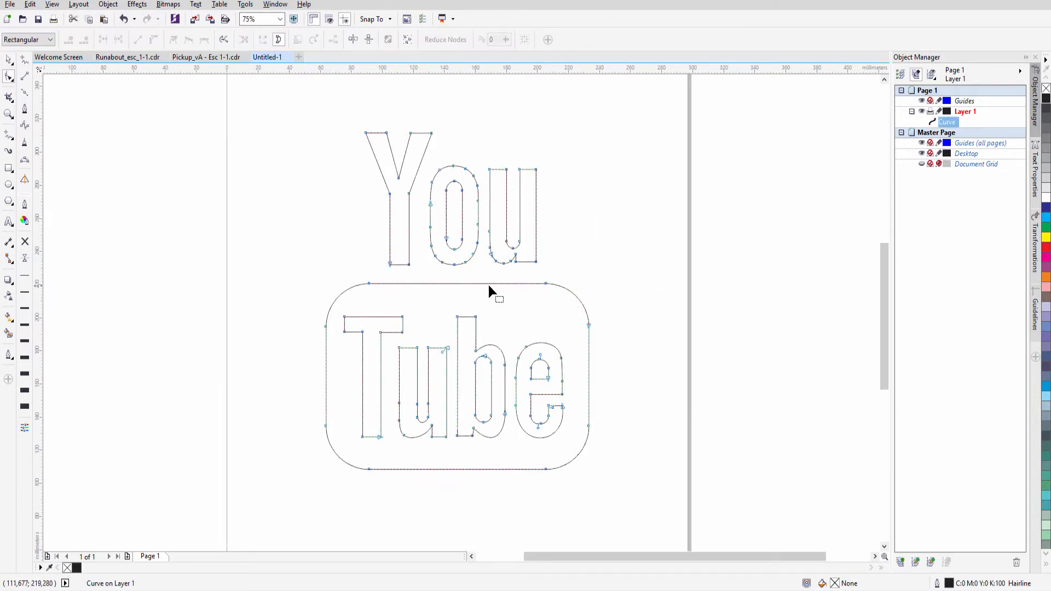
pyautogui.press('space')
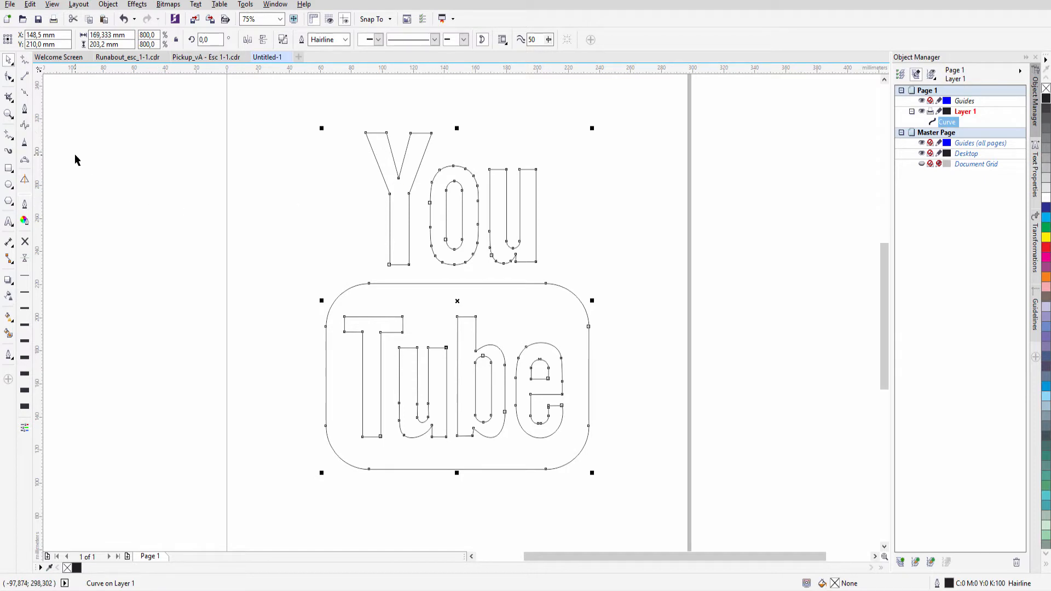
# Start exporting the outlined YouTube logo to the Vector + Rhino folder with the file name Youtube_logo.
pyautogui.click(11, 5)
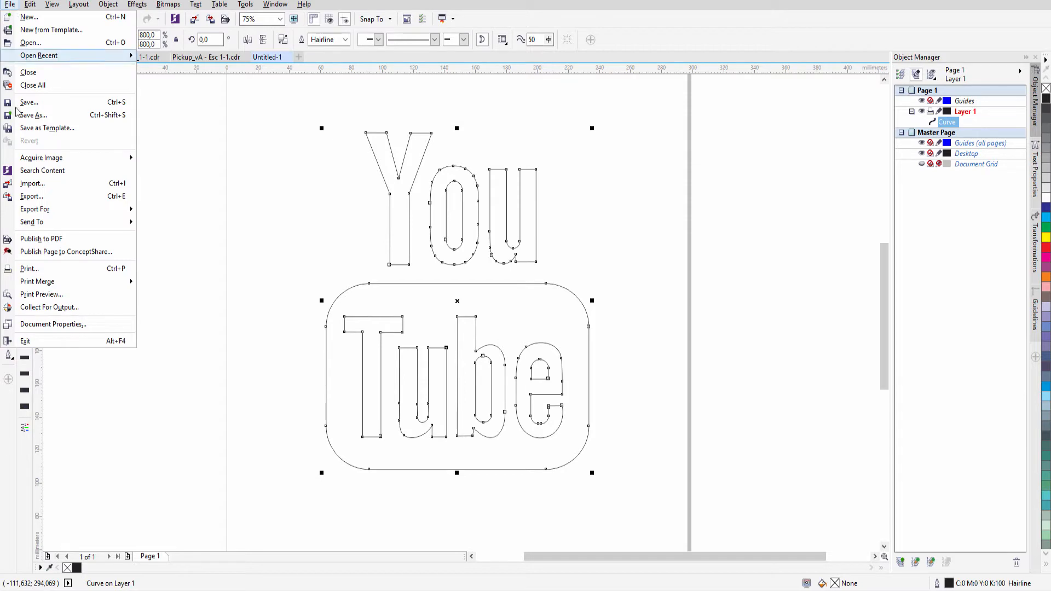
pyautogui.click(36, 197)
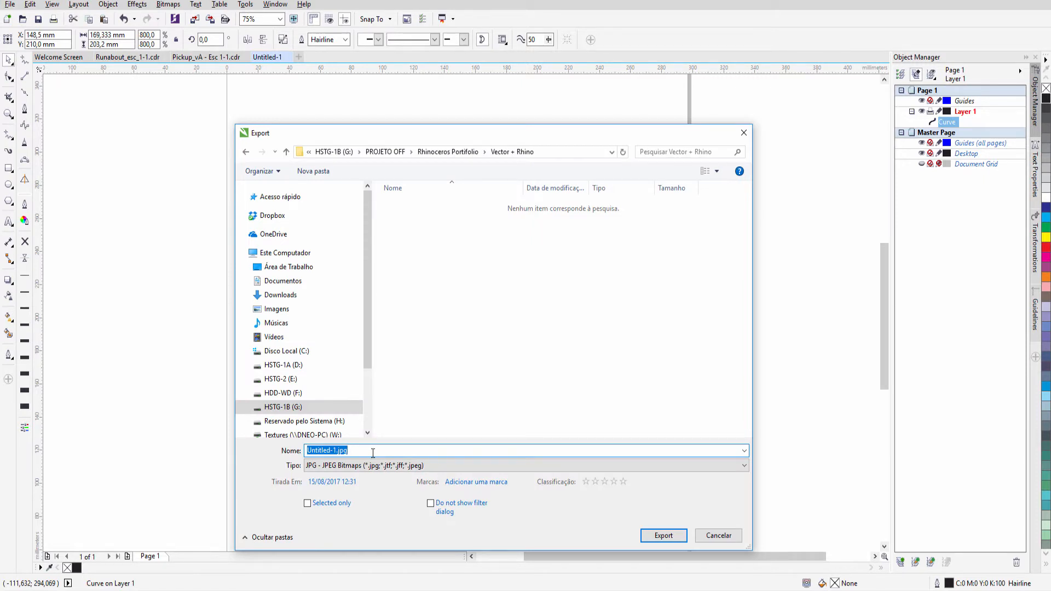
pyautogui.write('Youtube_logo')
pyautogui.click(412, 466)
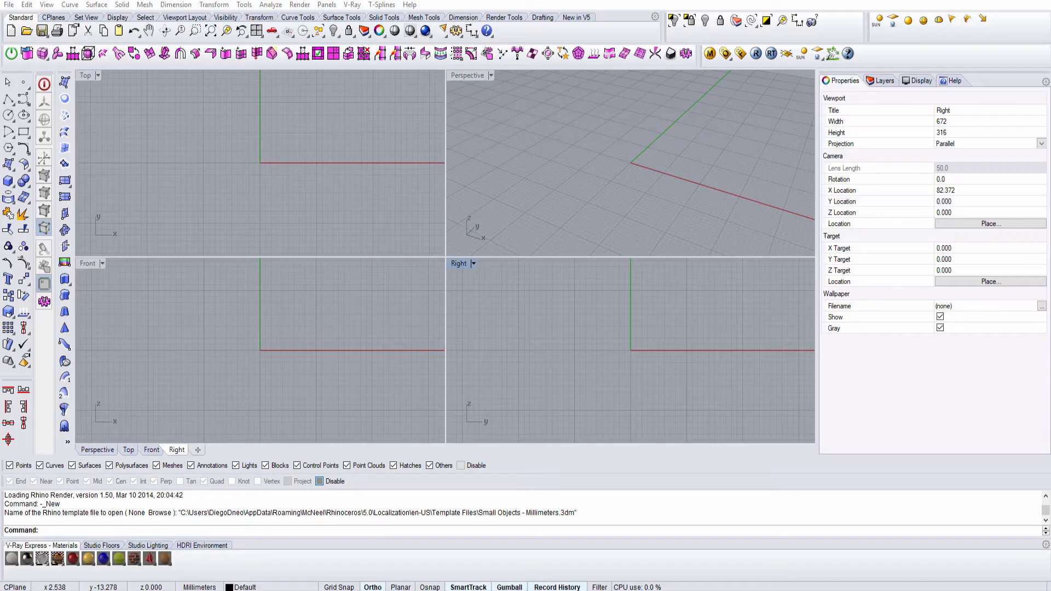
# Switch to Rhino, start an import, review the supported formats and set the file type to Adobe Illustrator (*.ai).
pyautogui.click(9, 5)
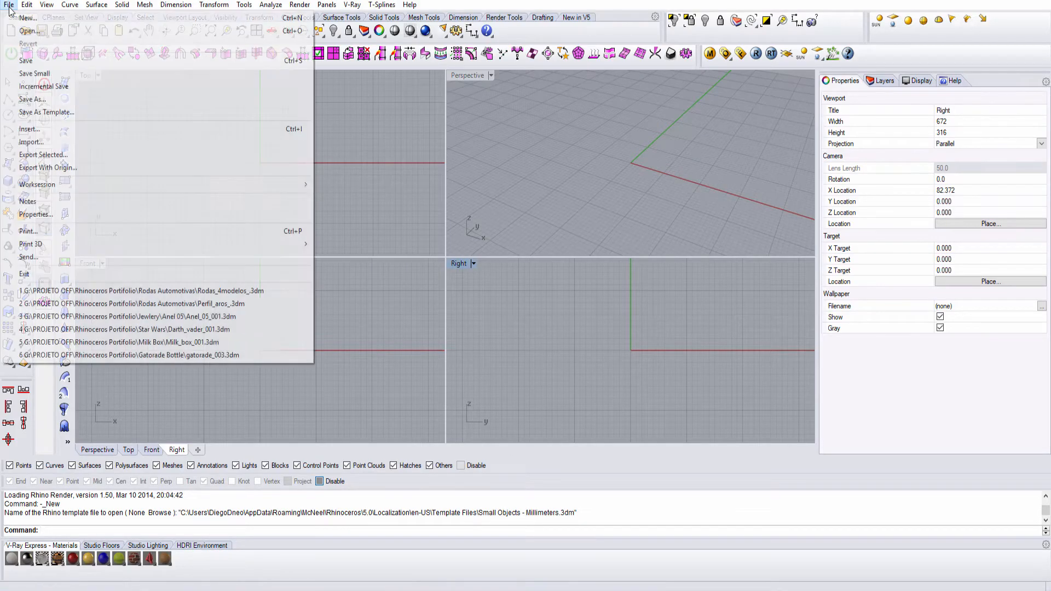
pyautogui.click(32, 142)
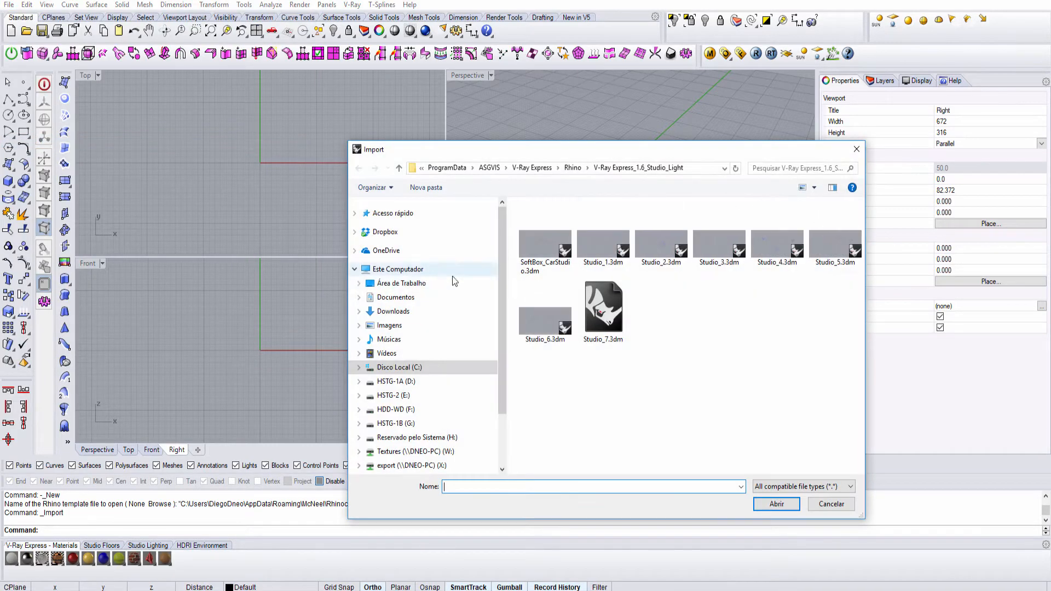
pyautogui.moveTo(491, 153); pyautogui.dragTo(369, 114)
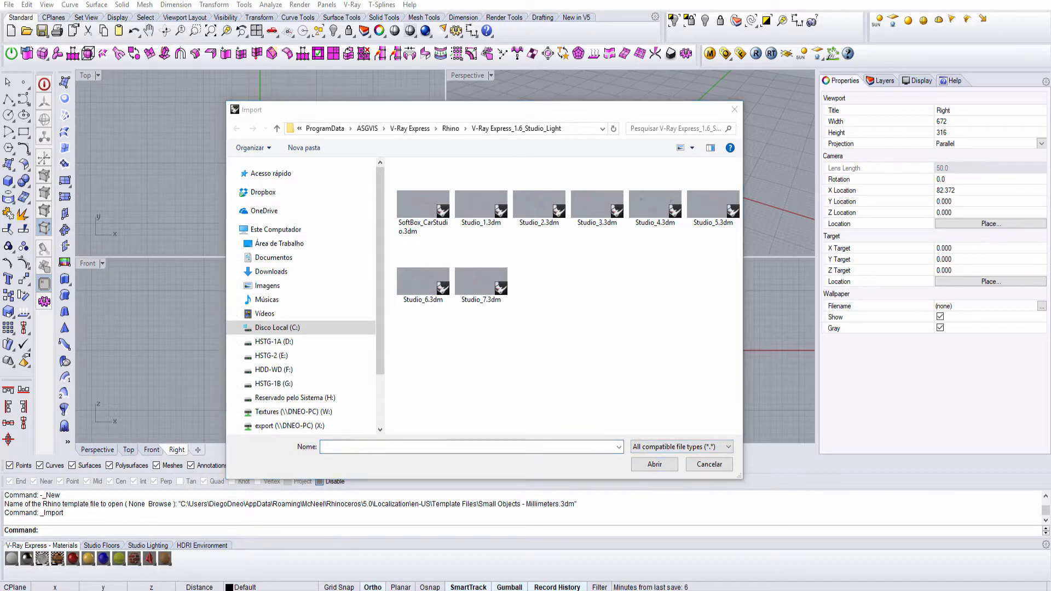
pyautogui.click(692, 448)
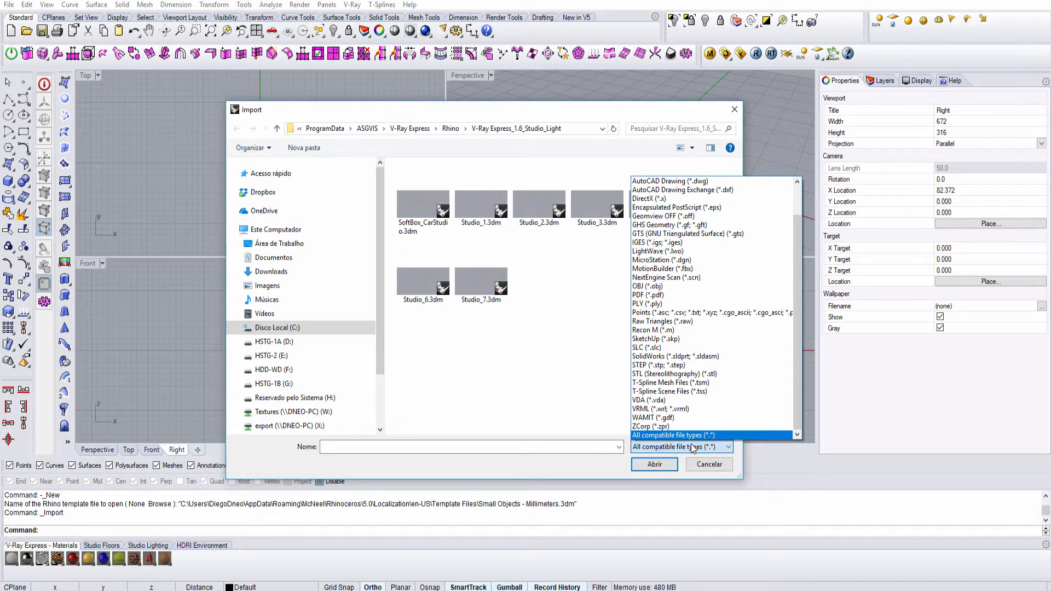
pyautogui.scroll(2, 796, 350)
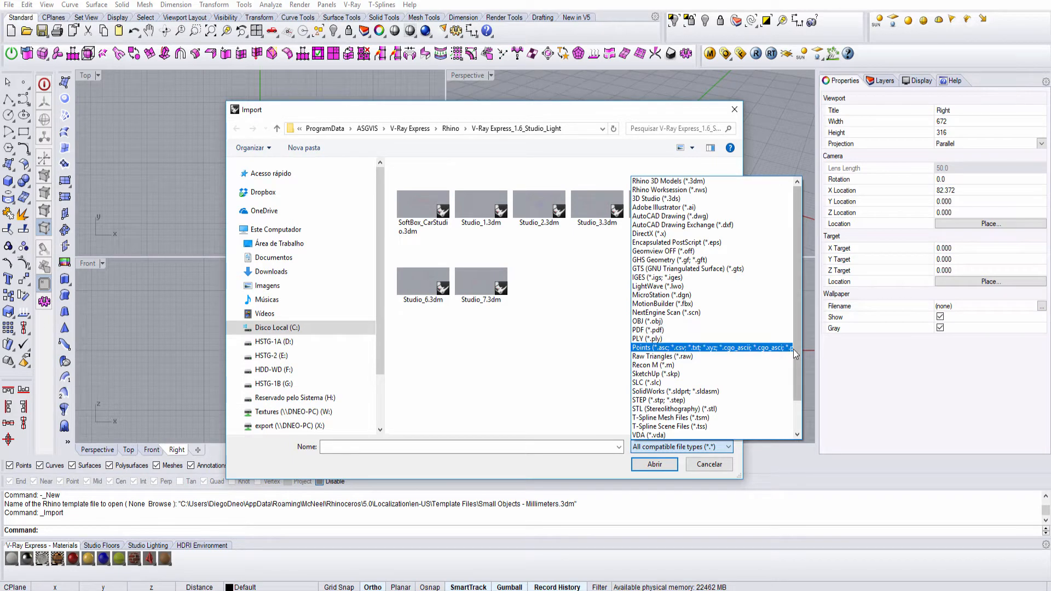
pyautogui.scroll(-2, 712, 367)
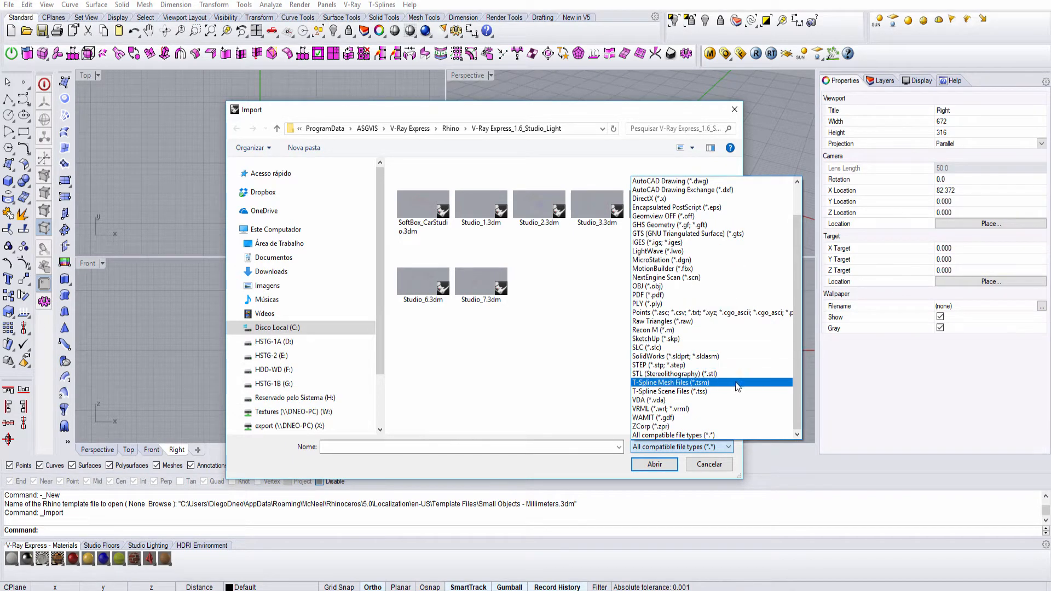
pyautogui.scroll(2, 734, 384)
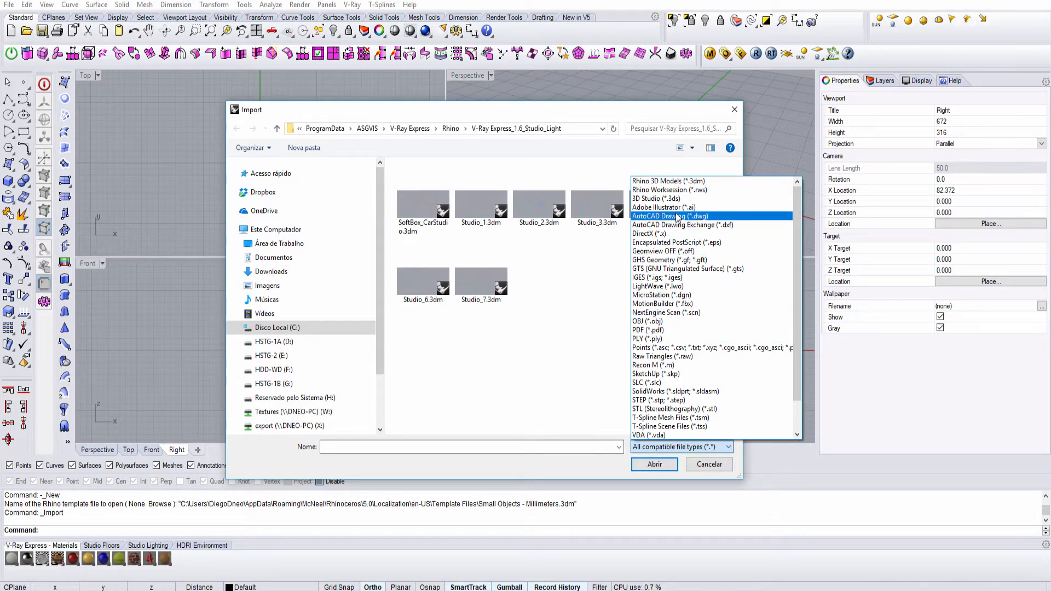
pyautogui.click(647, 207)
# Switch to CorelDRAW and export Youtube_logo as an Adobe Illustrator (*.ai) file with Illustrator CS5 compatibility and text as curves.
pyautogui.click(586, 562)
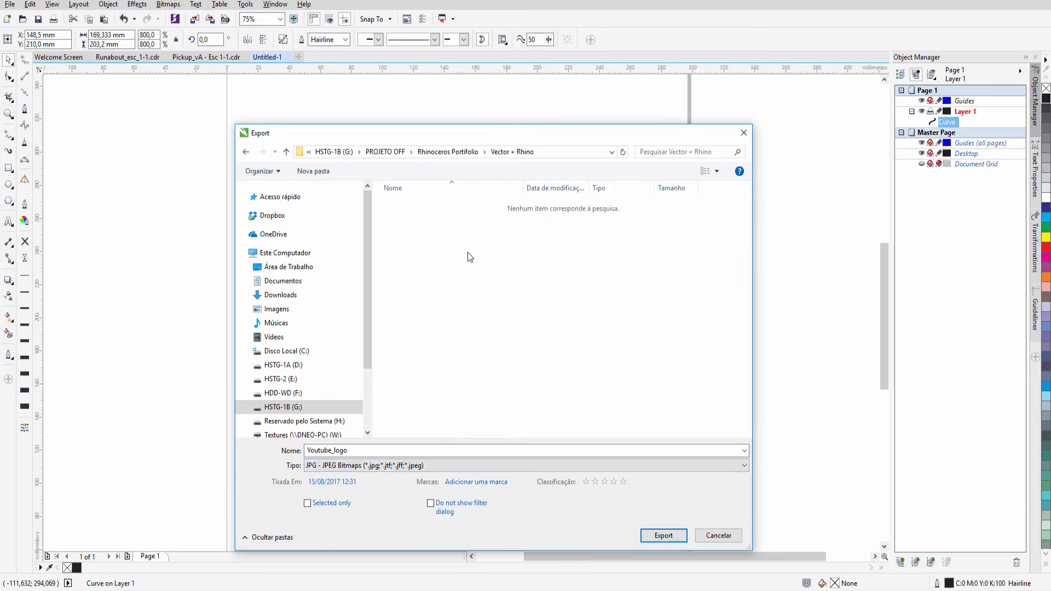
pyautogui.click(397, 467)
pyautogui.click(392, 324)
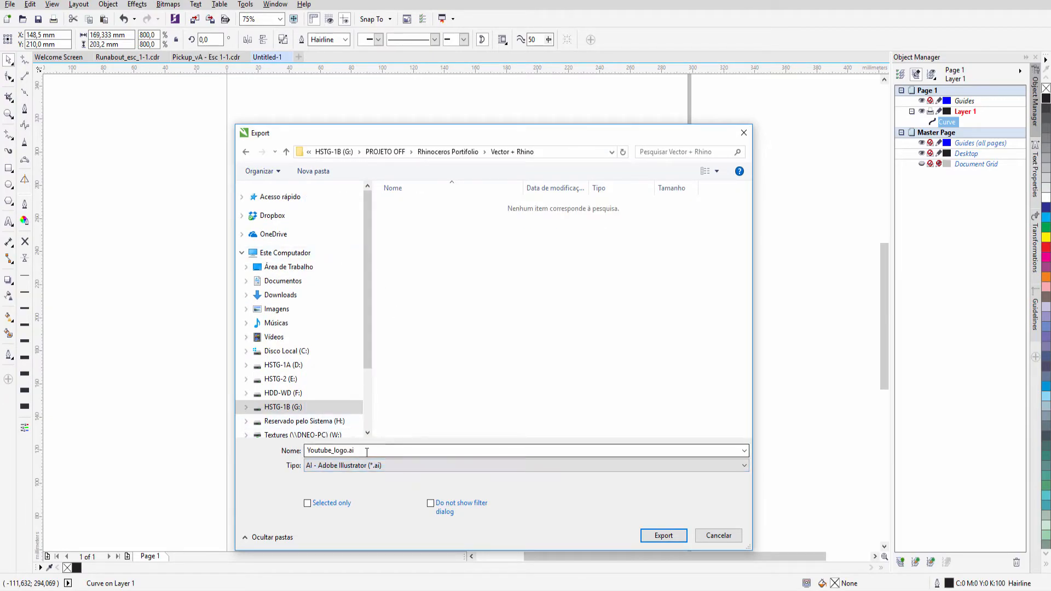
pyautogui.click(474, 449)
pyautogui.click(663, 535)
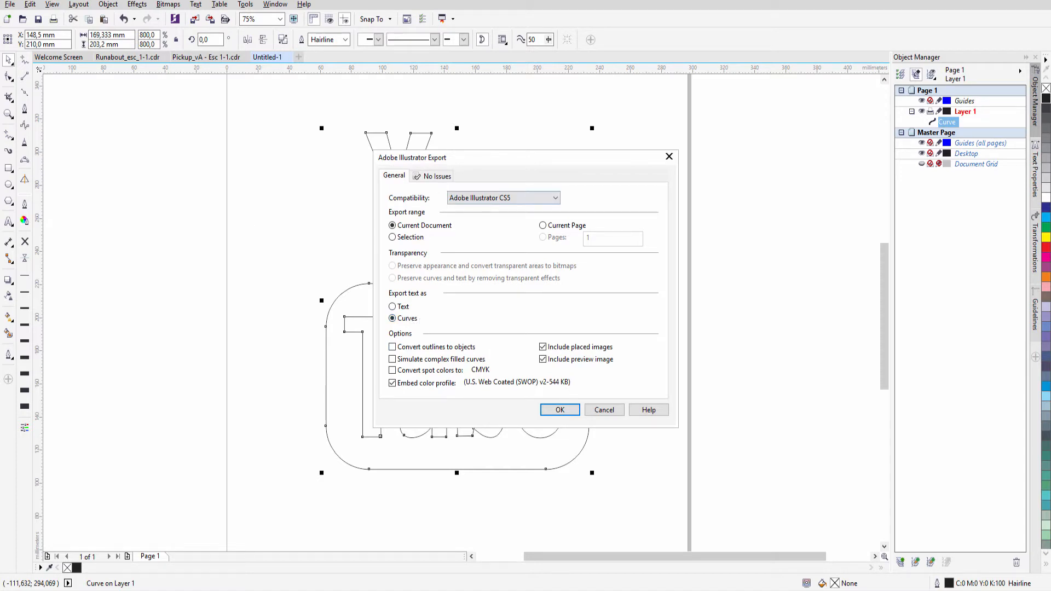
pyautogui.press('Return')
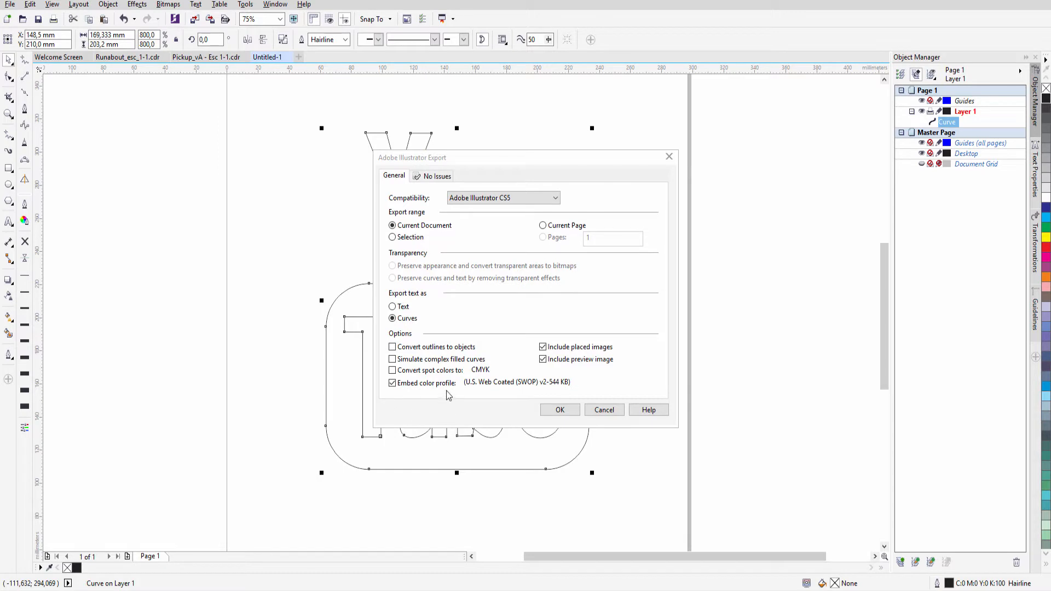
pyautogui.click(553, 412)
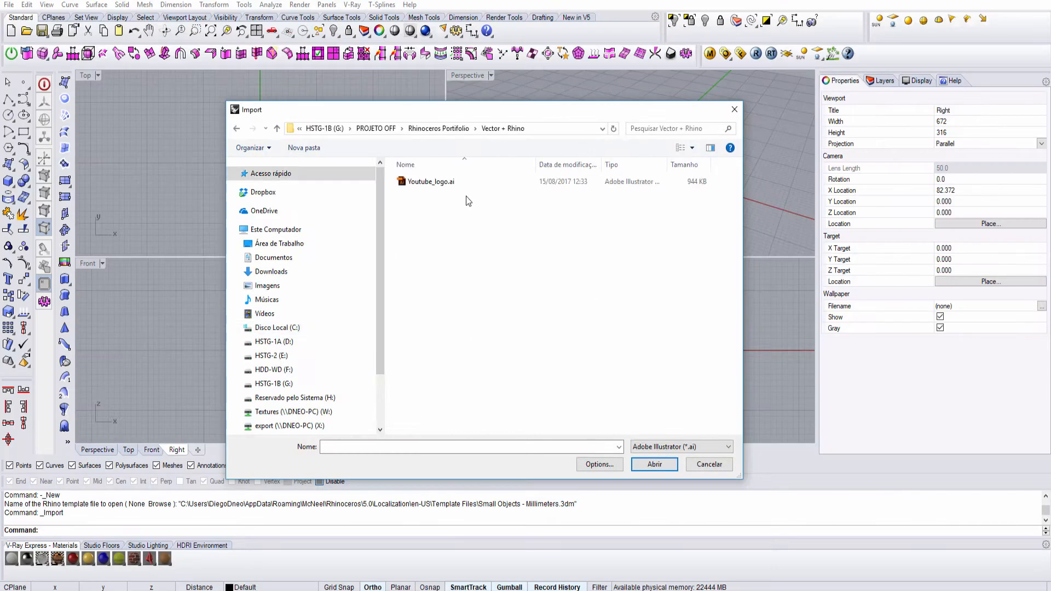
# Try to import Youtube_logo.ai from the Vector + Rhino folder into Rhino.
pyautogui.click(445, 183)
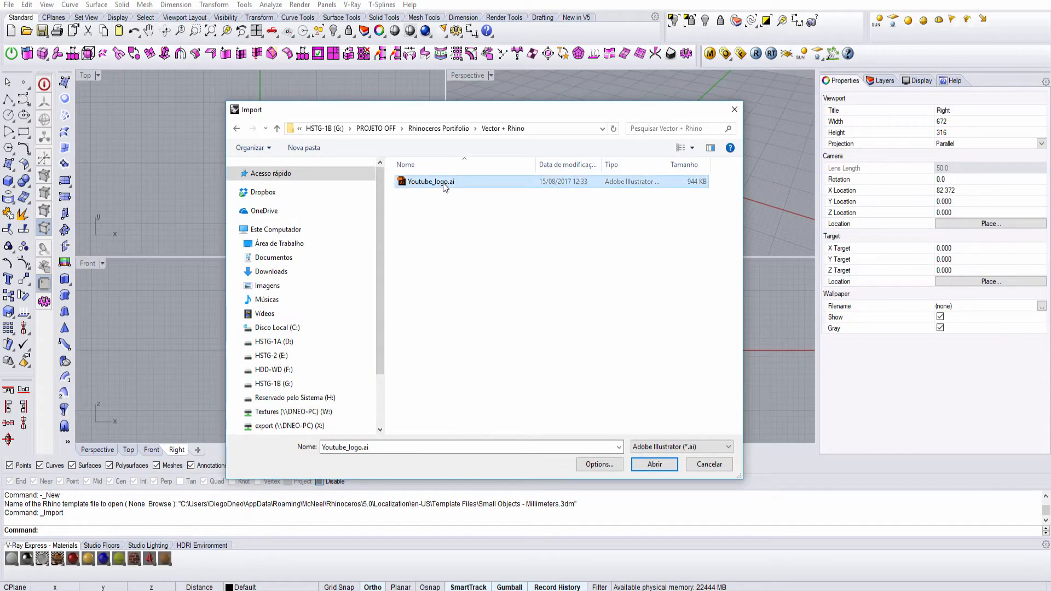
pyautogui.click(647, 466)
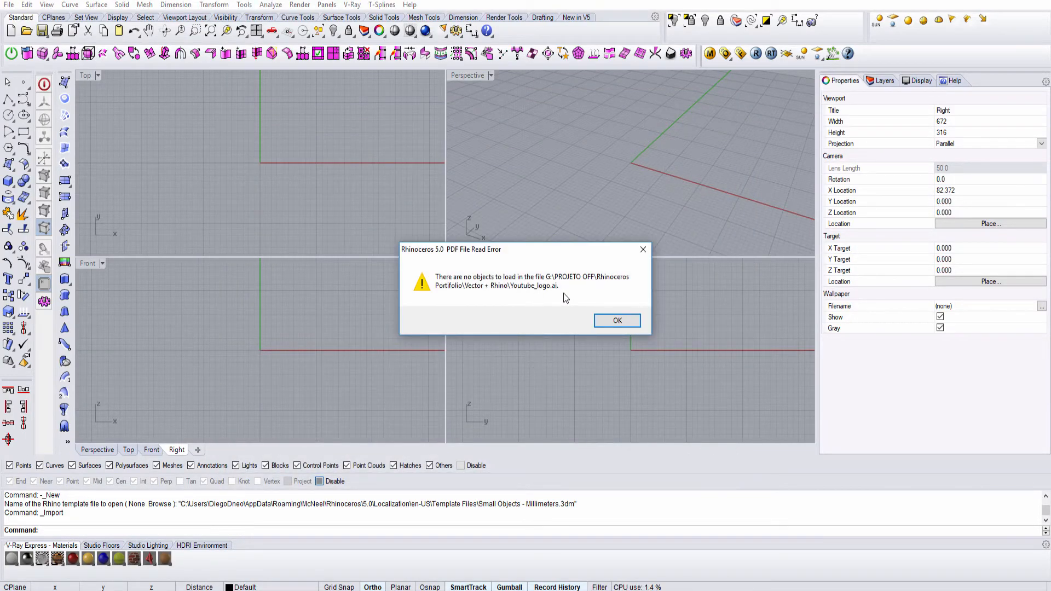
pyautogui.click(614, 321)
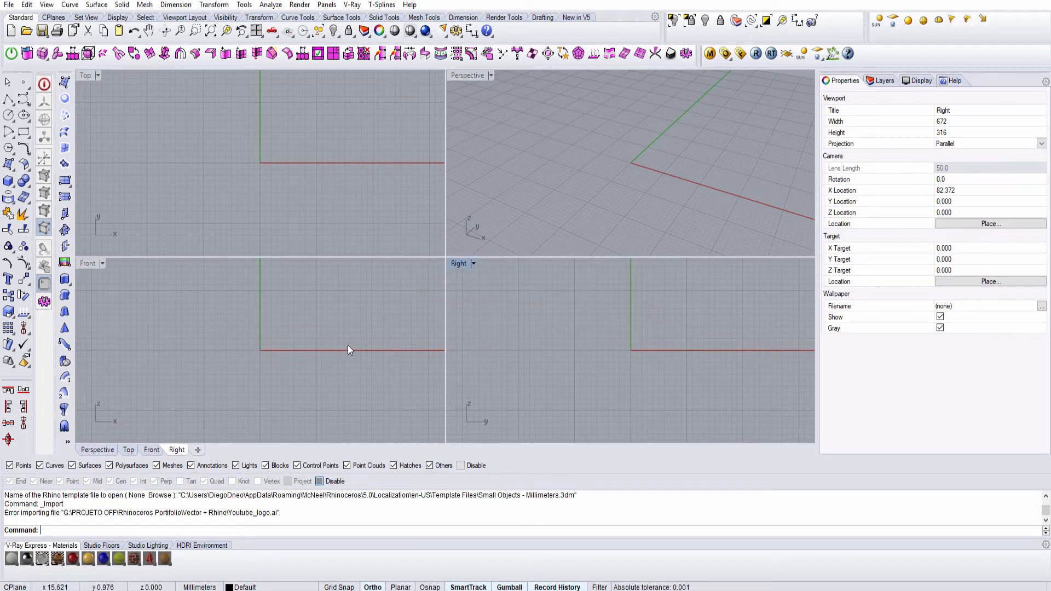
pyautogui.click(218, 341)
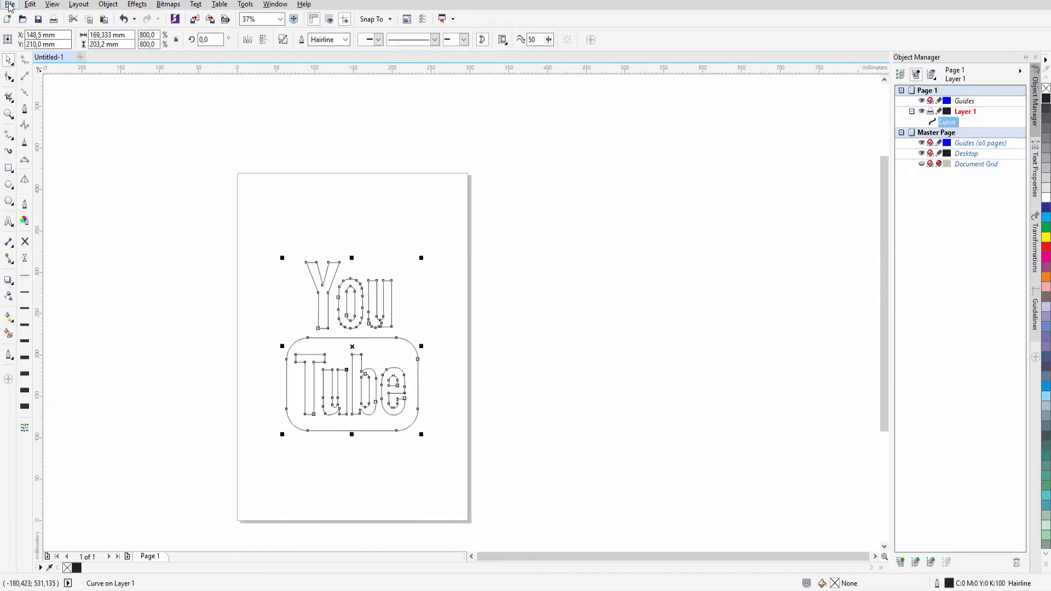
# Export the YouTube logo as youtube_logo in Encapsulated PostScript (EPS) format to the Vector + Rhino folder, with text exported as curves.
pyautogui.click(10, 4)
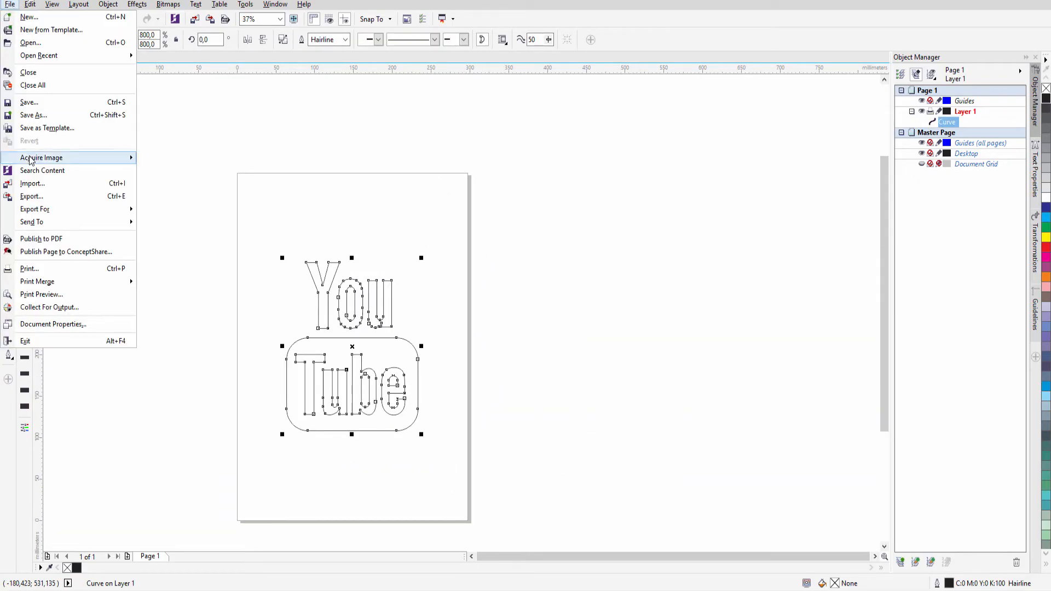
pyautogui.click(32, 196)
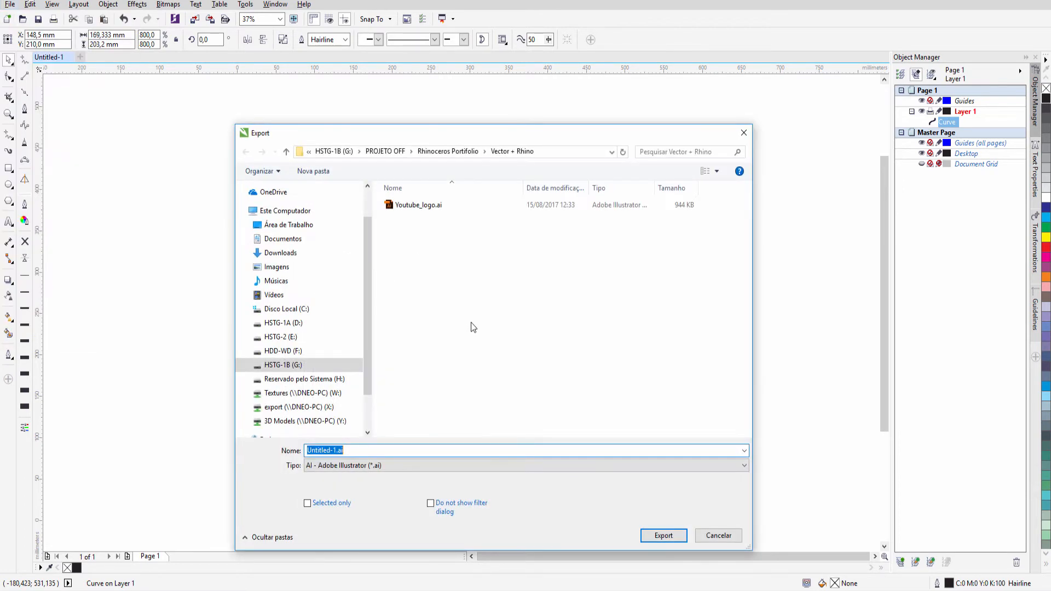
pyautogui.click(389, 469)
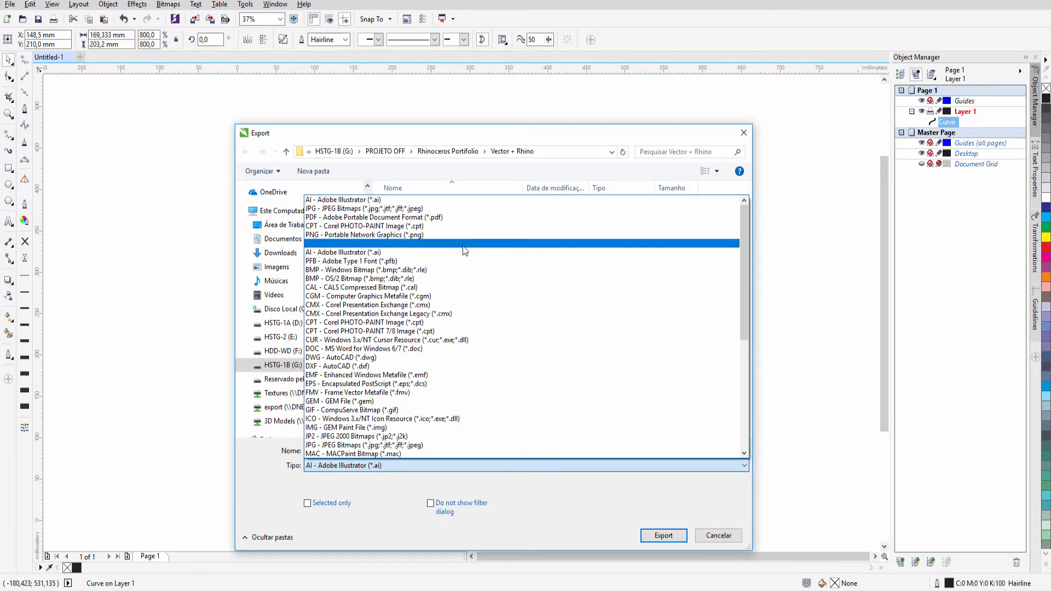
pyautogui.click(478, 384)
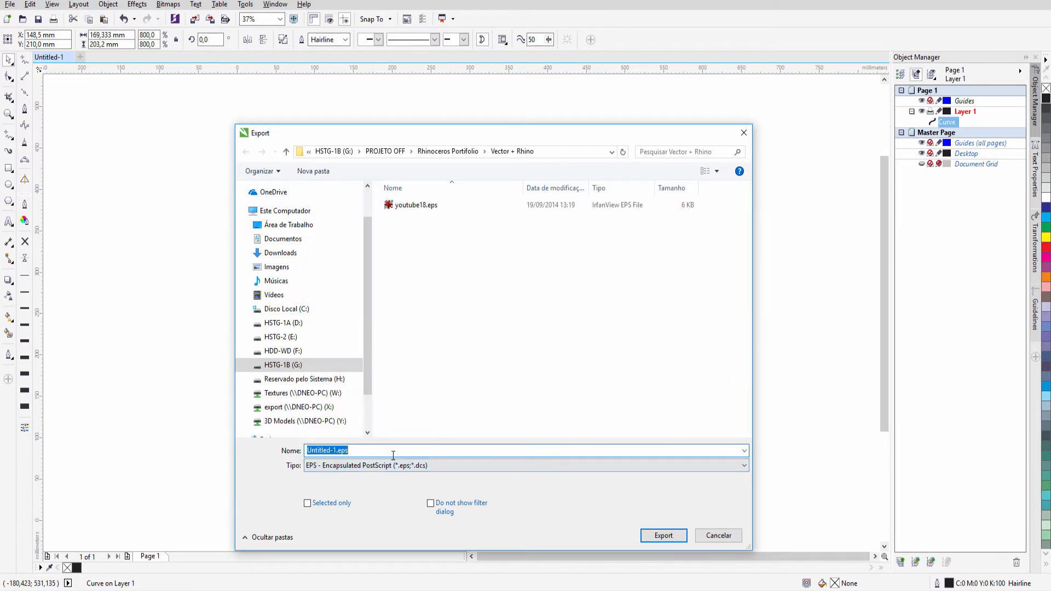
pyautogui.write('youtube_logo')
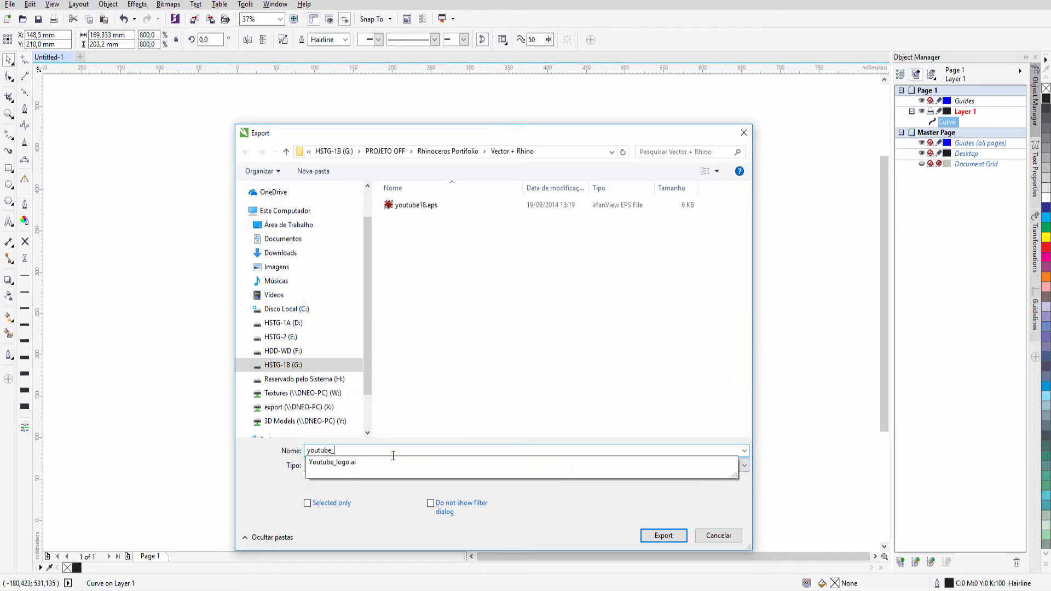
pyautogui.click(651, 534)
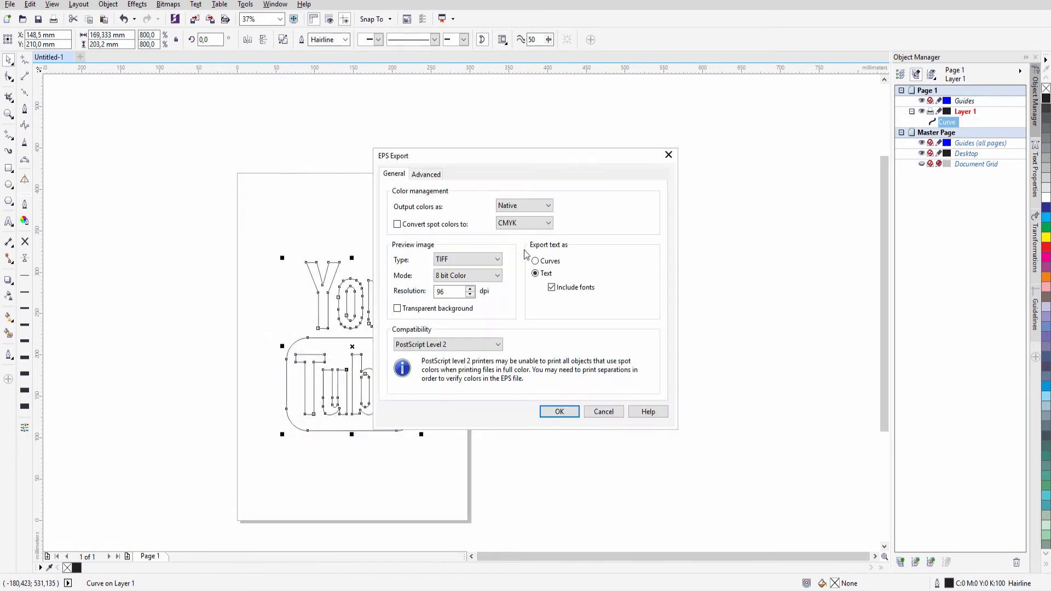
pyautogui.click(551, 261)
pyautogui.click(559, 412)
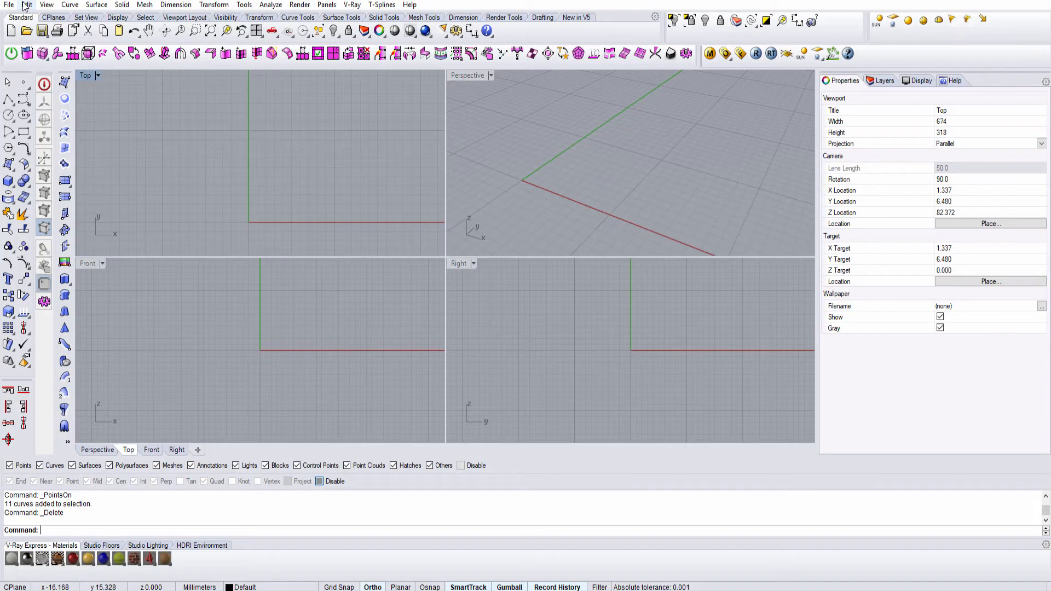
# Switch to Rhino and import youtube_logo.eps, checking CorelDRAW's ruler units and preserving units at 1 mm to 1 Rhino unit.
pyautogui.click(9, 5)
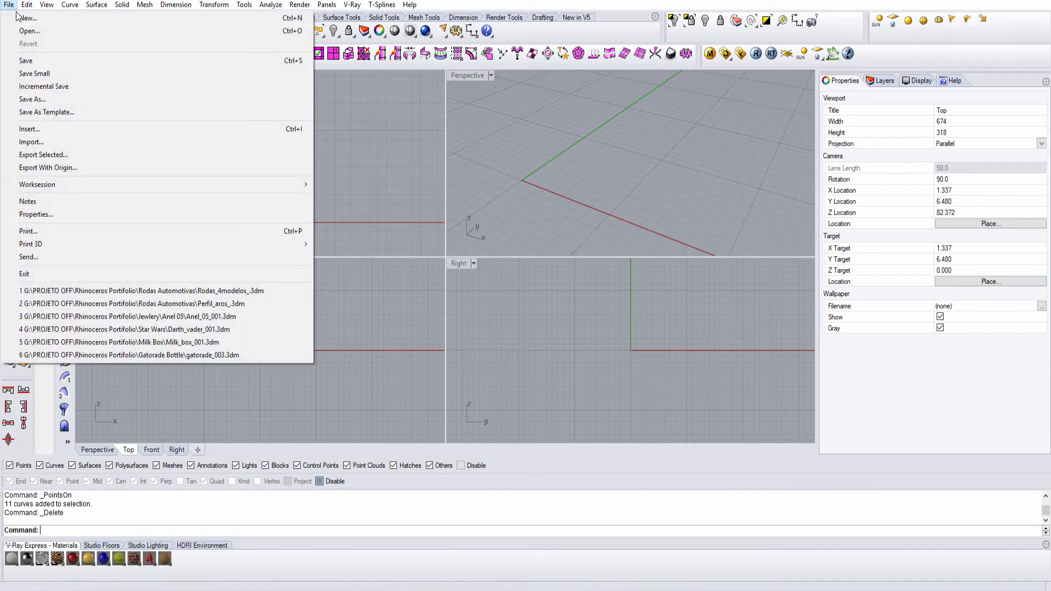
pyautogui.click(34, 144)
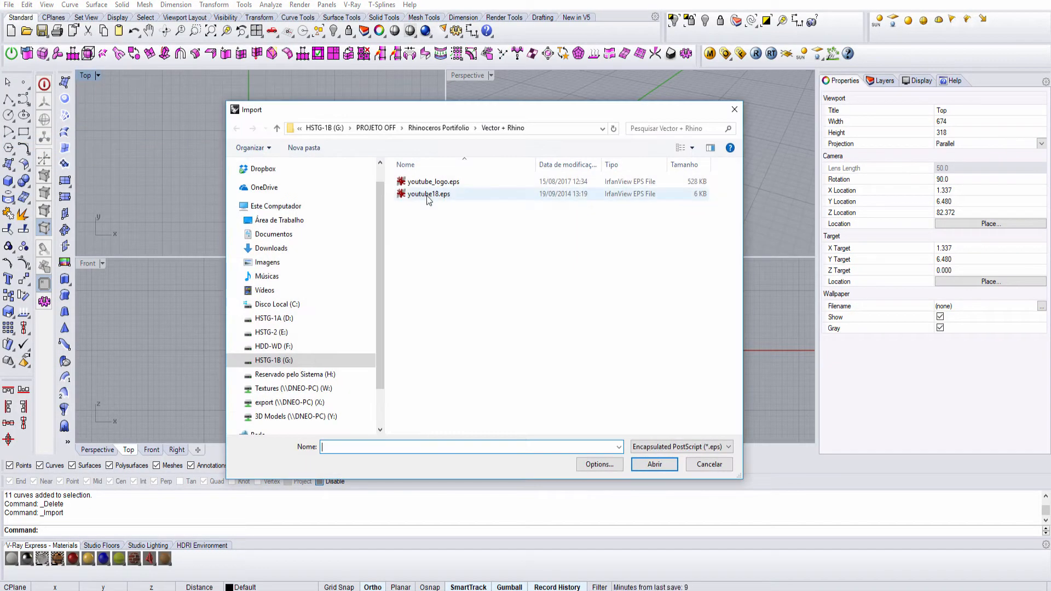
pyautogui.click(419, 183)
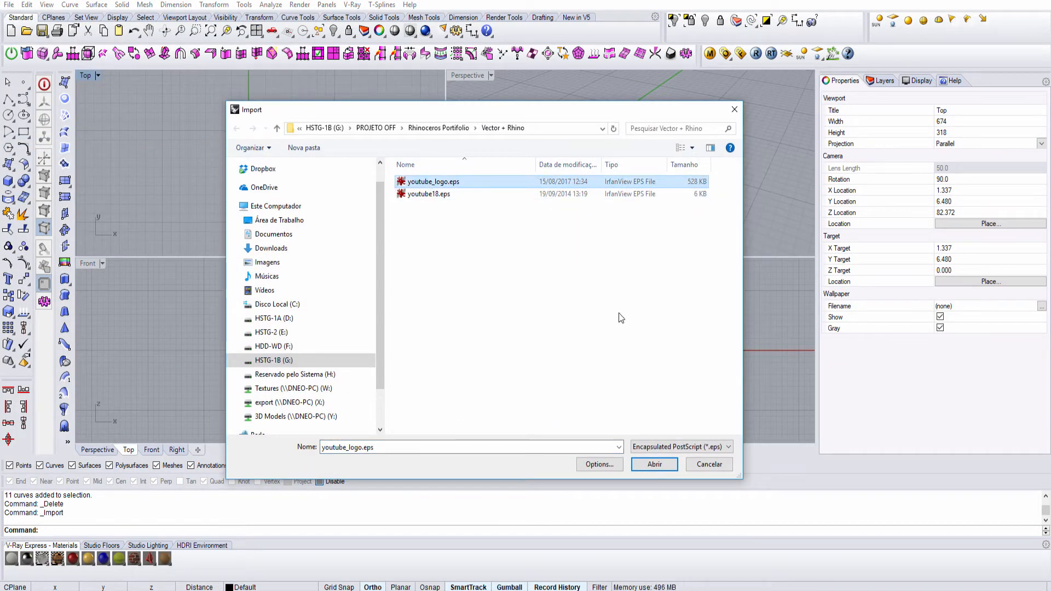
pyautogui.click(637, 465)
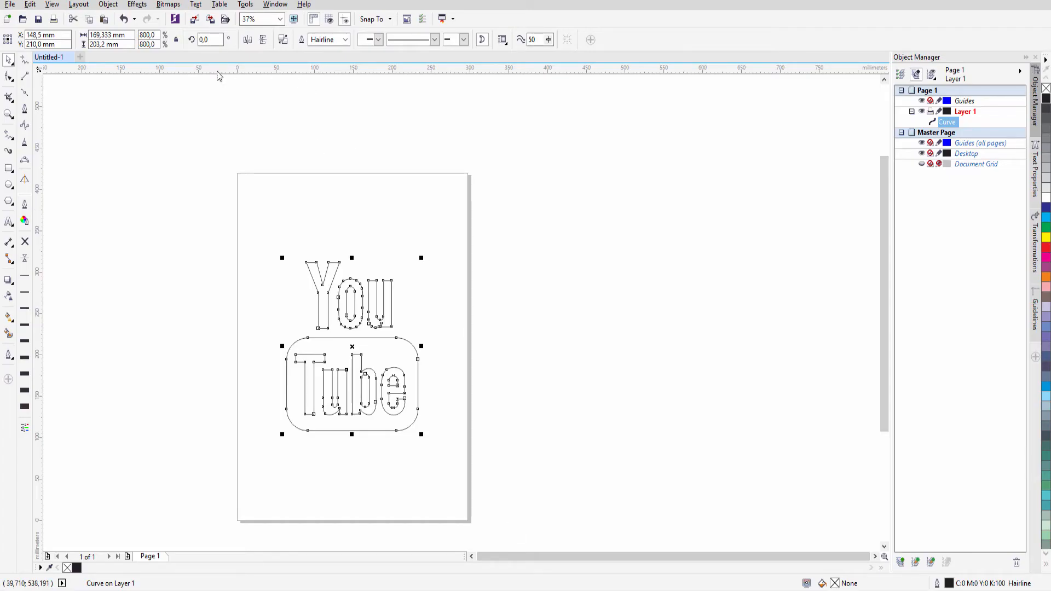
pyautogui.click(219, 76)
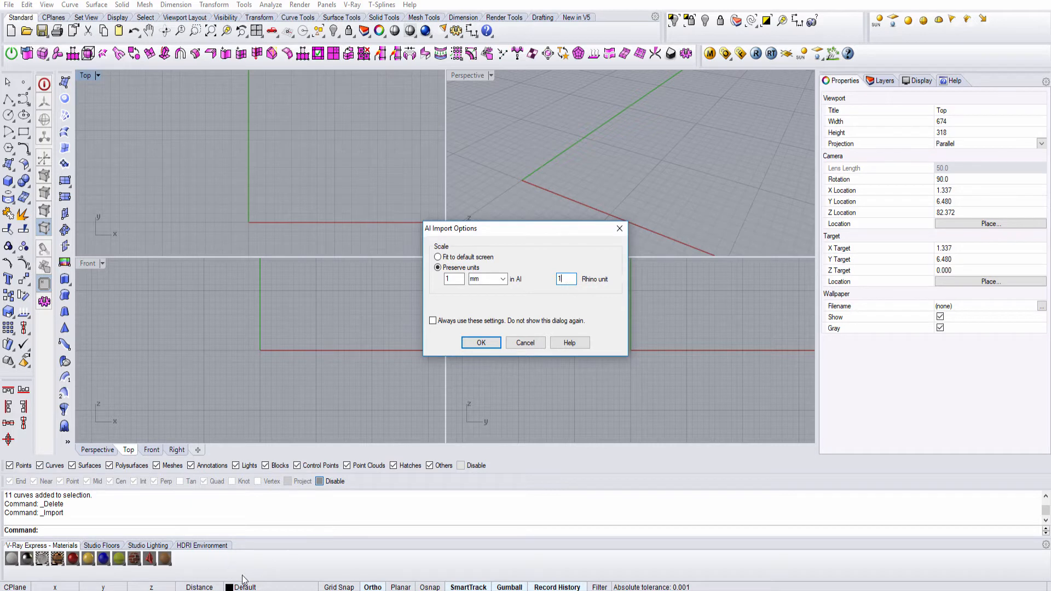
pyautogui.click(492, 344)
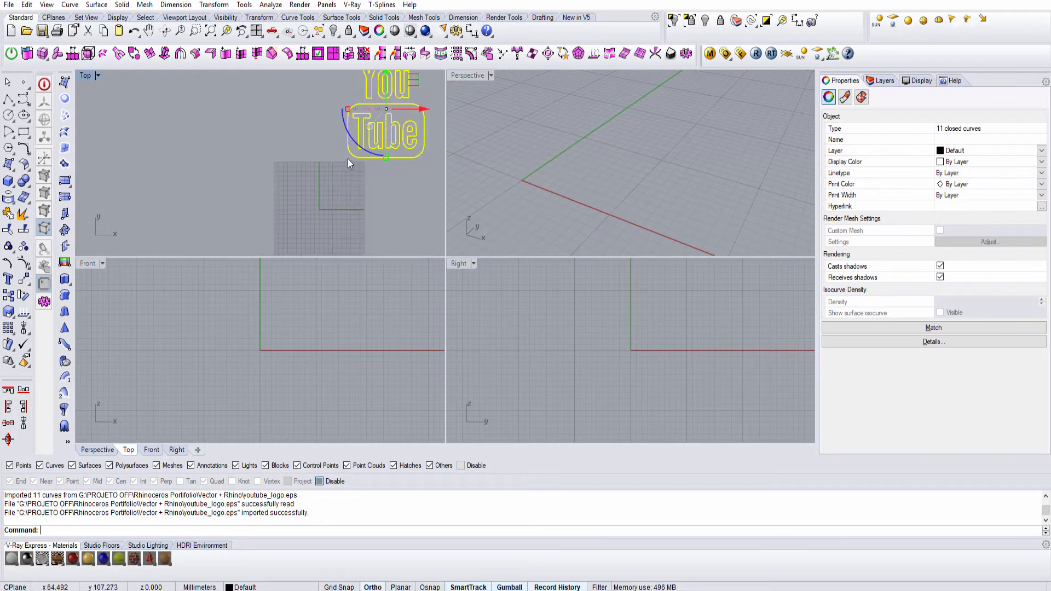
# Examine the imported YouTube logo curves up close in the Top view, selecting them all and deselecting them.
pyautogui.moveTo(348, 159); pyautogui.dragTo(273, 205, button='right')
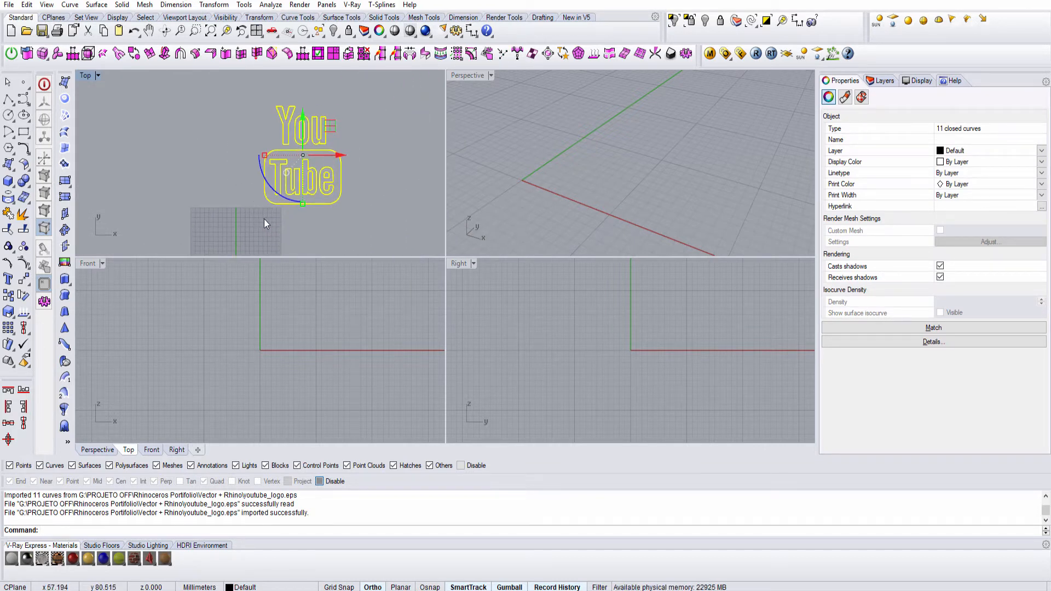
pyautogui.press('Escape')
pyautogui.scroll(4, 288, 149)
pyautogui.scroll(-4, 219, 196)
pyautogui.moveTo(183, 97); pyautogui.dragTo(348, 224)
pyautogui.press('Escape')
pyautogui.scroll(5, 283, 188)
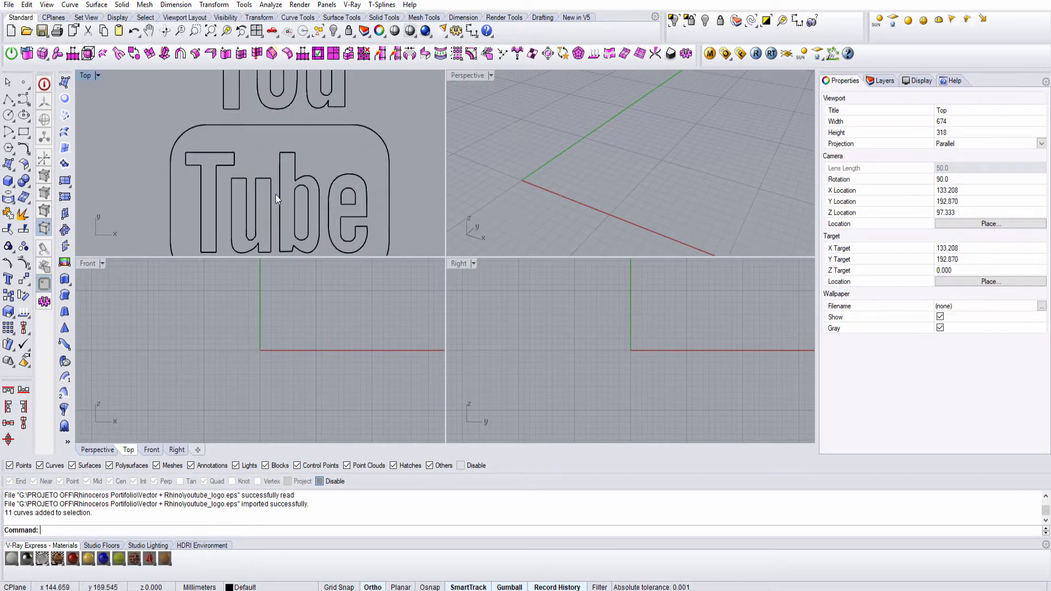
# Display the control points of the letter b and of the rounded frame around Tube to inspect the curve quality.
pyautogui.click(283, 187)
pyautogui.press('F10')
pyautogui.press('Escape')
pyautogui.scroll(3, 368, 175)
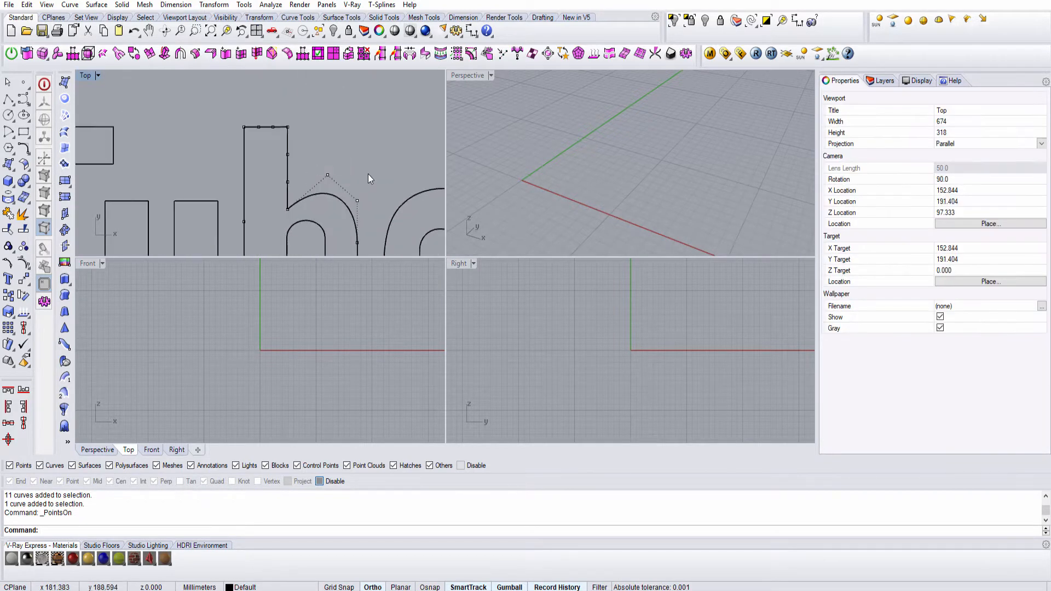
pyautogui.scroll(-5, 323, 155)
pyautogui.click(340, 138)
pyautogui.press('F10')
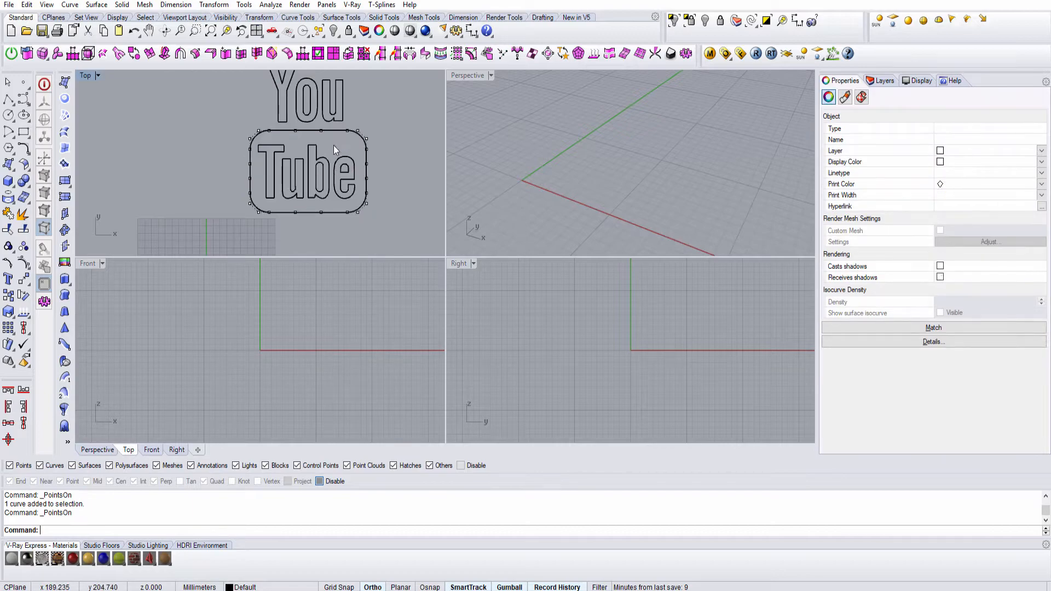
pyautogui.scroll(3, 334, 146)
pyautogui.scroll(-2, 339, 132)
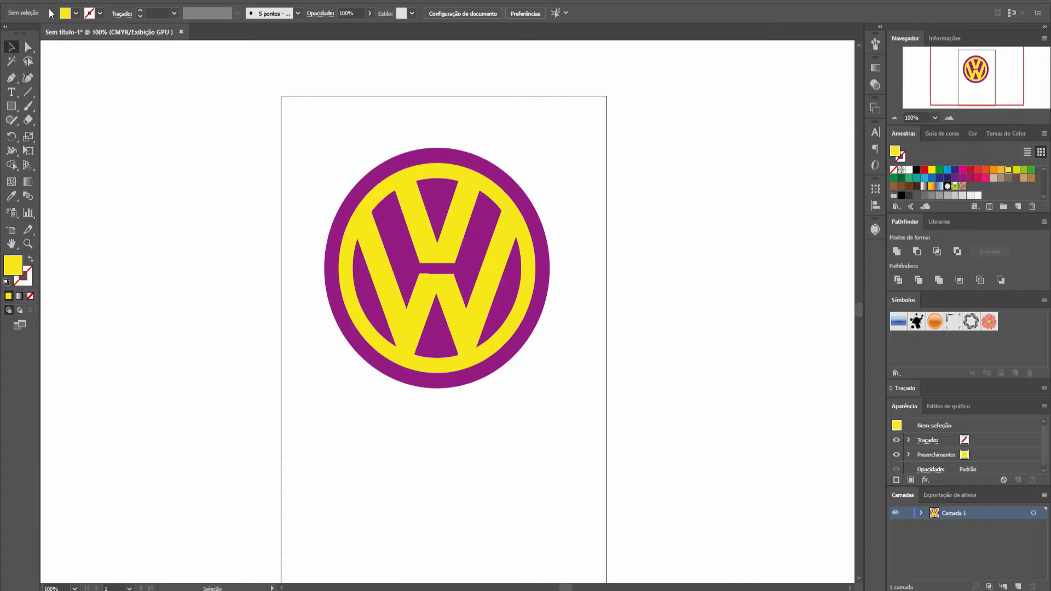
# Switch to Illustrator and save the Volkswagen logo as vokswagen_logo in the Vector + Rhino folder, as Illustrator EPS (*.EPS), version Illustrator CC EPS.
pyautogui.click(46, 2)
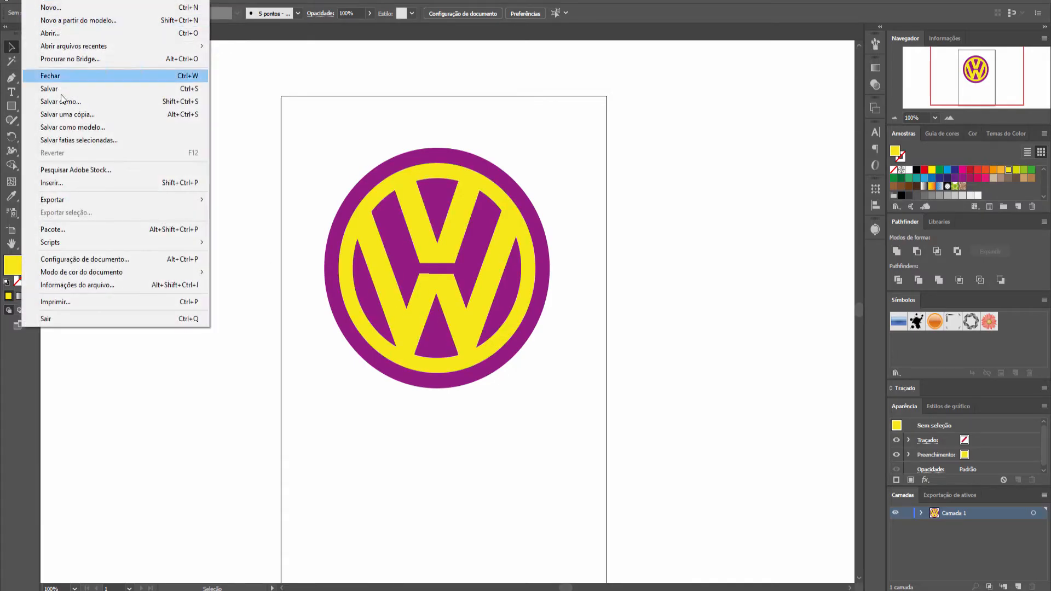
pyautogui.click(84, 103)
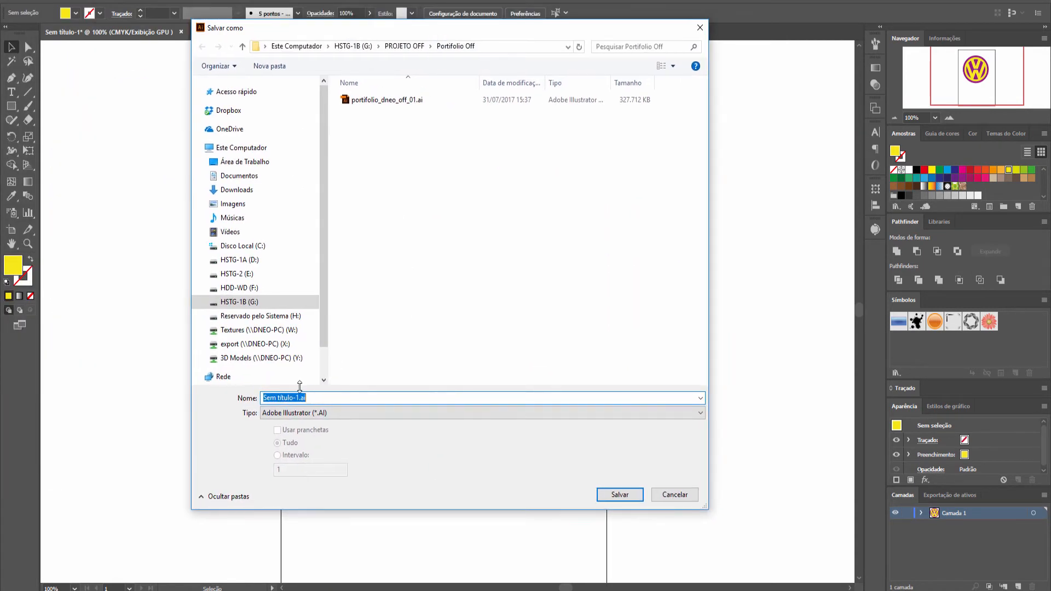
pyautogui.click(300, 412)
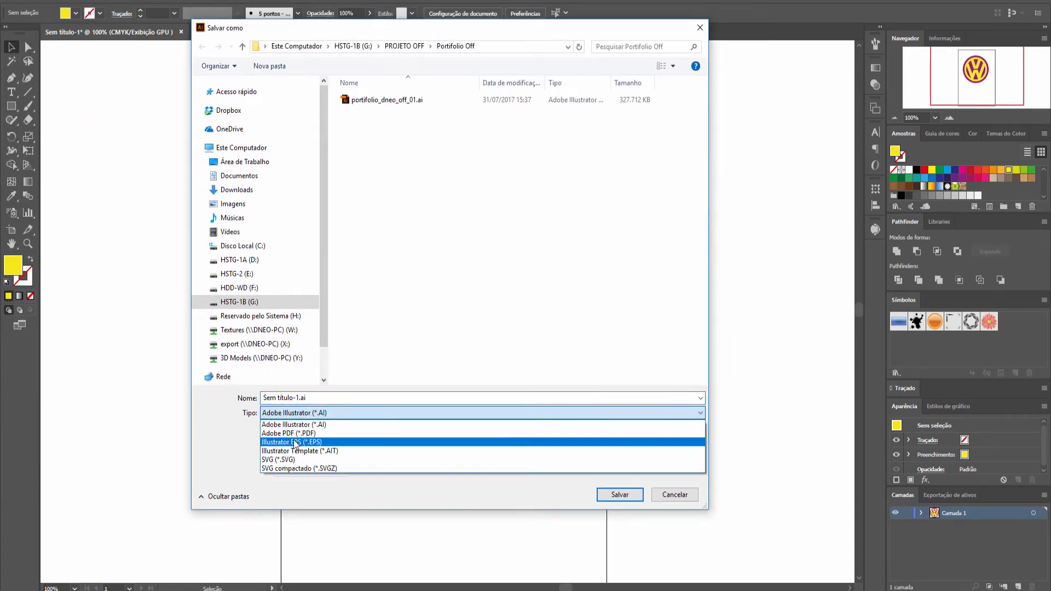
pyautogui.click(279, 442)
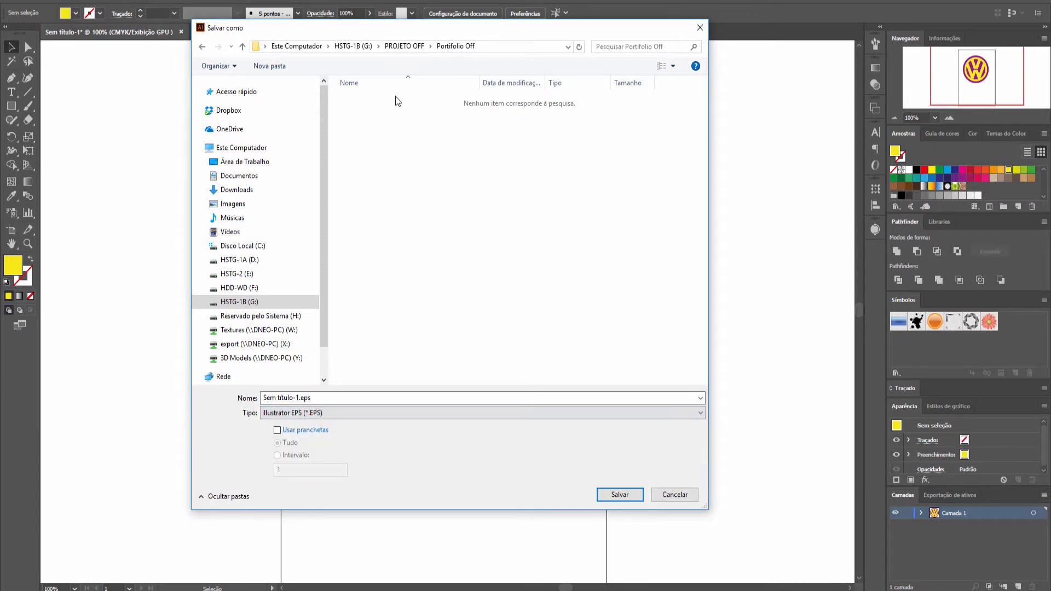
pyautogui.click(322, 395)
pyautogui.write('vokswagen_logo')
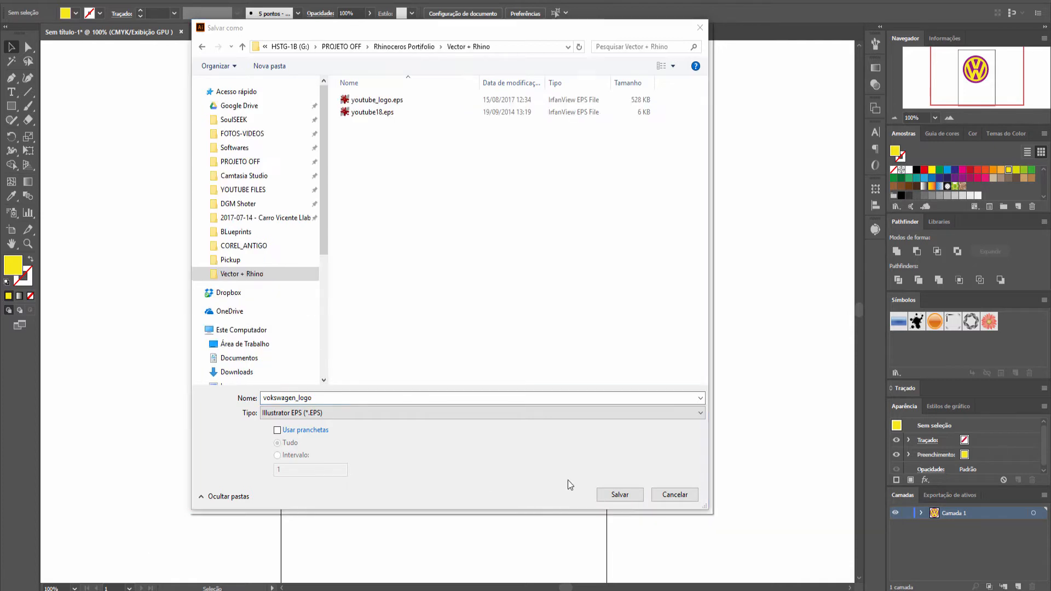
pyautogui.click(619, 494)
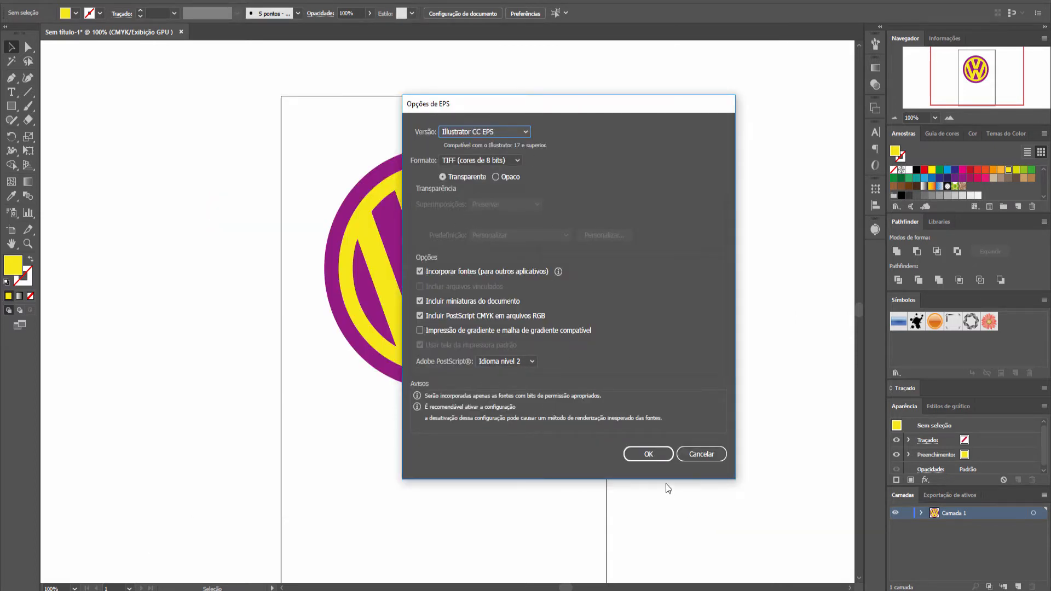
pyautogui.click(658, 457)
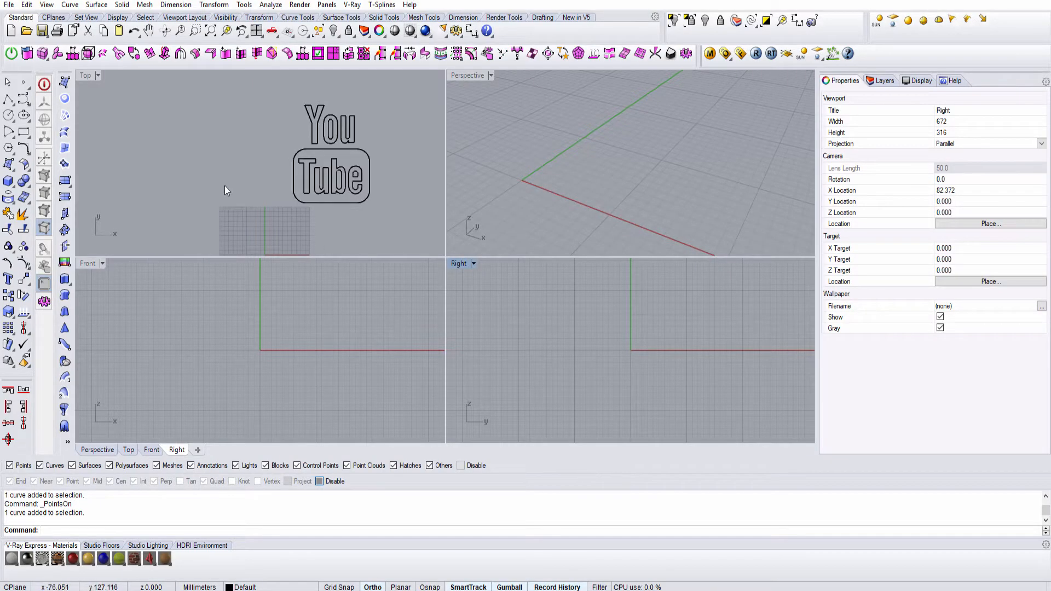
# Switch to Rhino and import vokswagen_logo.eps, checking Illustrator's document units and preserving units at 1 mm to 1 Rhino unit.
pyautogui.click(224, 186)
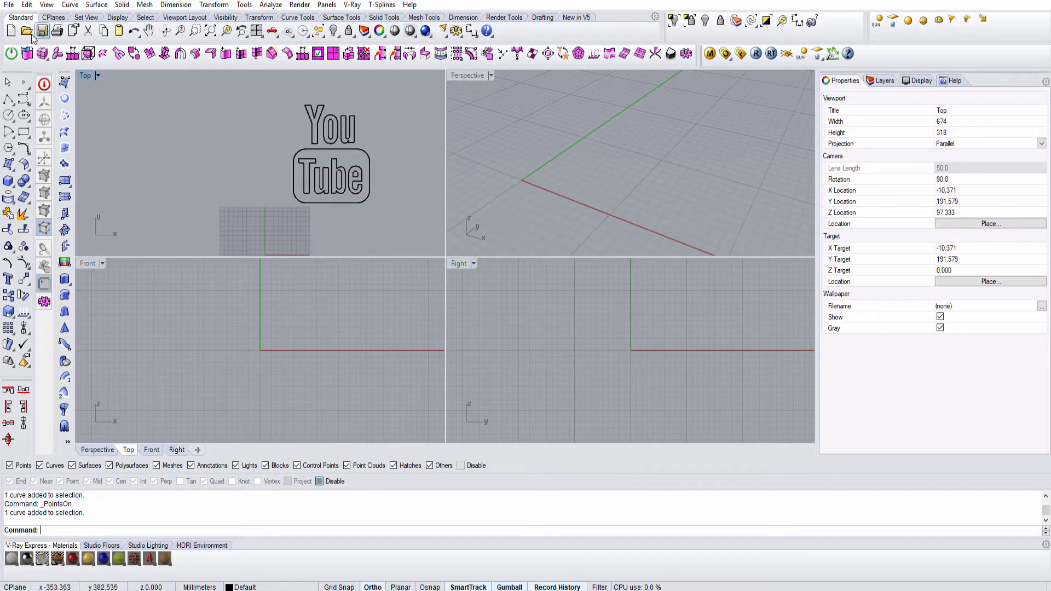
pyautogui.rightClick(169, 127)
pyautogui.click(188, 149)
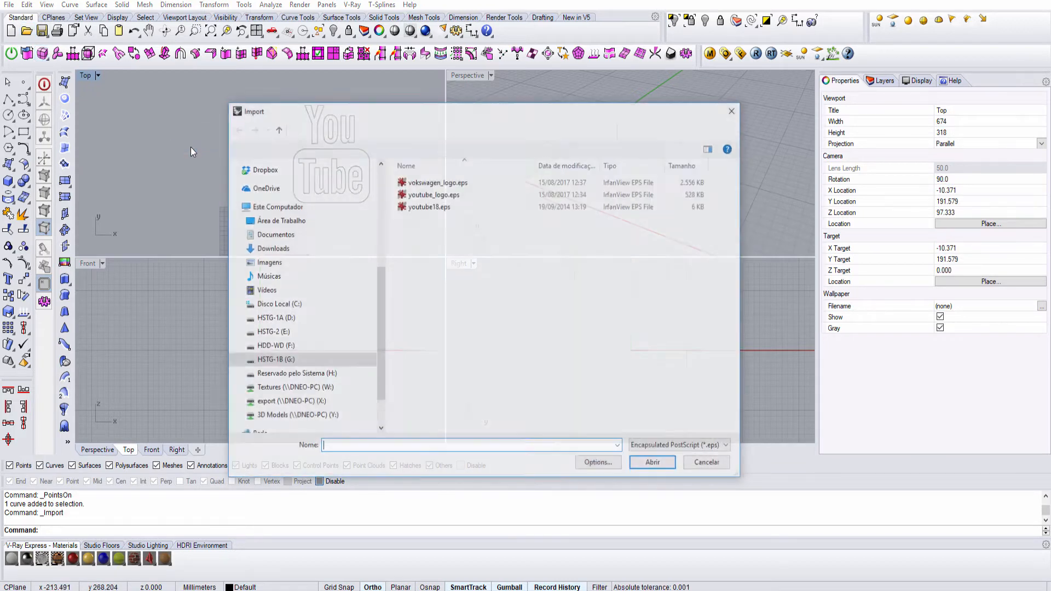
pyautogui.doubleClick(434, 182)
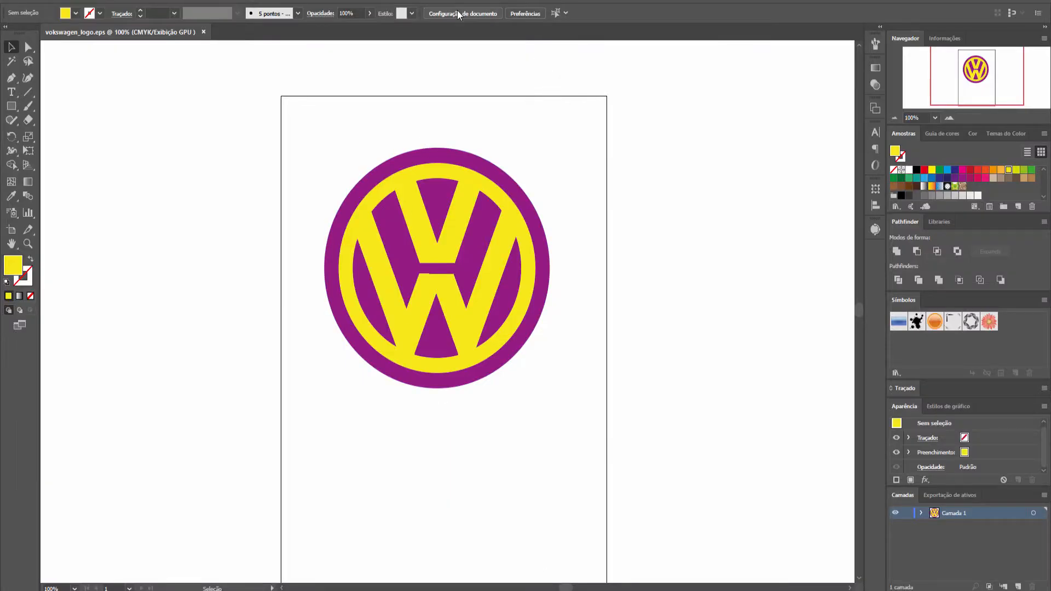
pyautogui.click(455, 14)
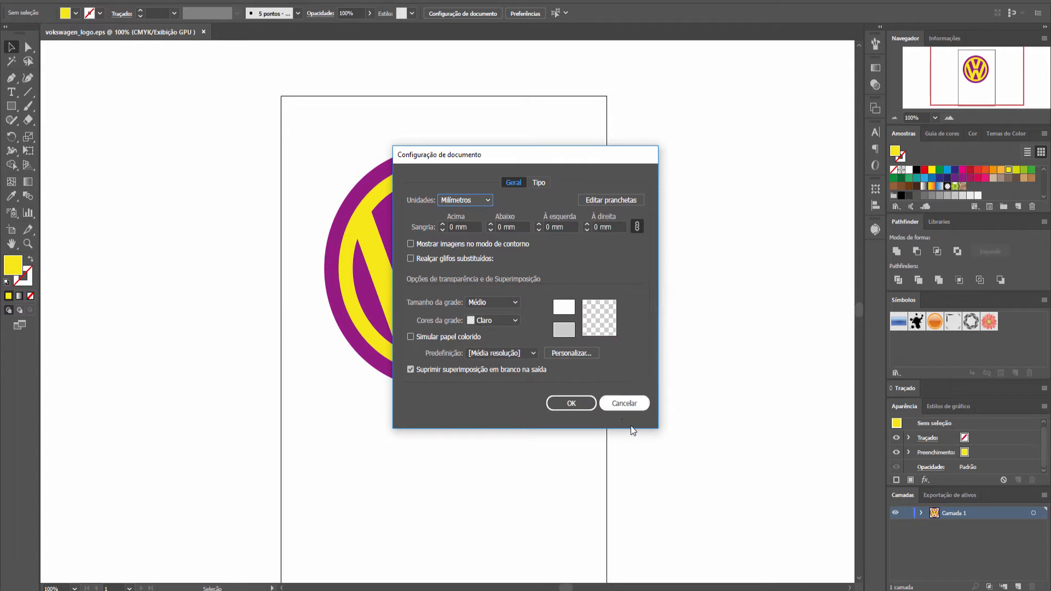
pyautogui.click(626, 404)
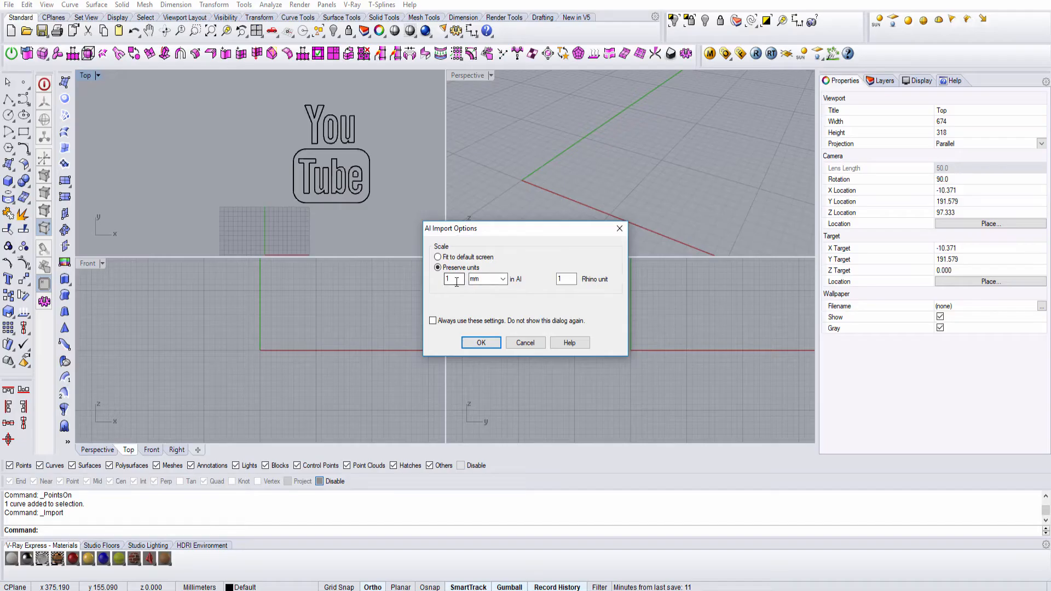
pyautogui.click(481, 346)
# Move the imported Volkswagen logo curves along X to the right of the YouTube logo in the Top view and deselect them.
pyautogui.scroll(5, 338, 236)
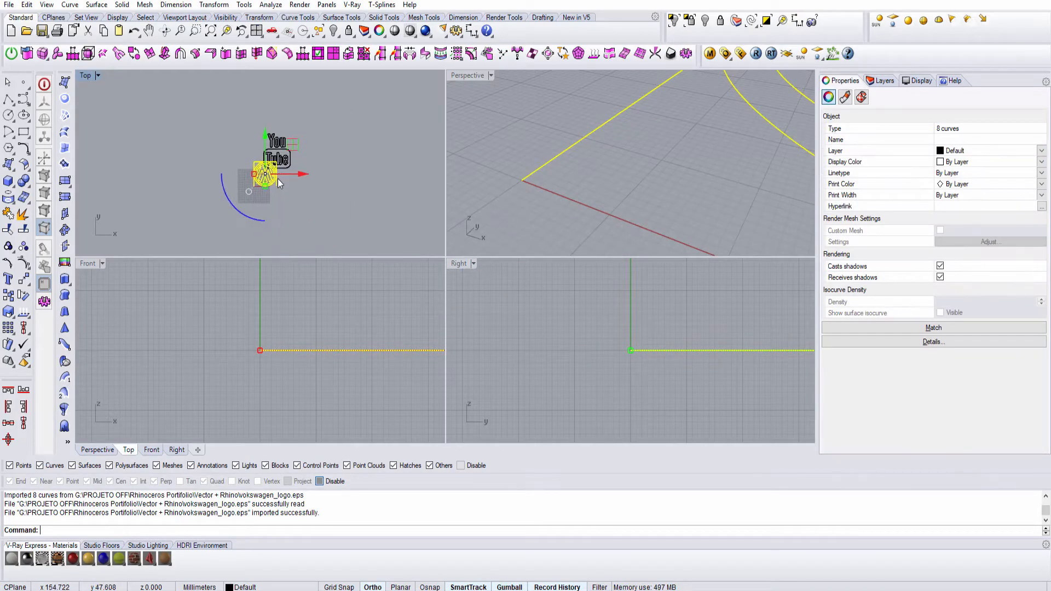
pyautogui.moveTo(265, 176); pyautogui.dragTo(206, 189, button='right')
pyautogui.moveTo(206, 189); pyautogui.dragTo(400, 197)
pyautogui.press('Escape')
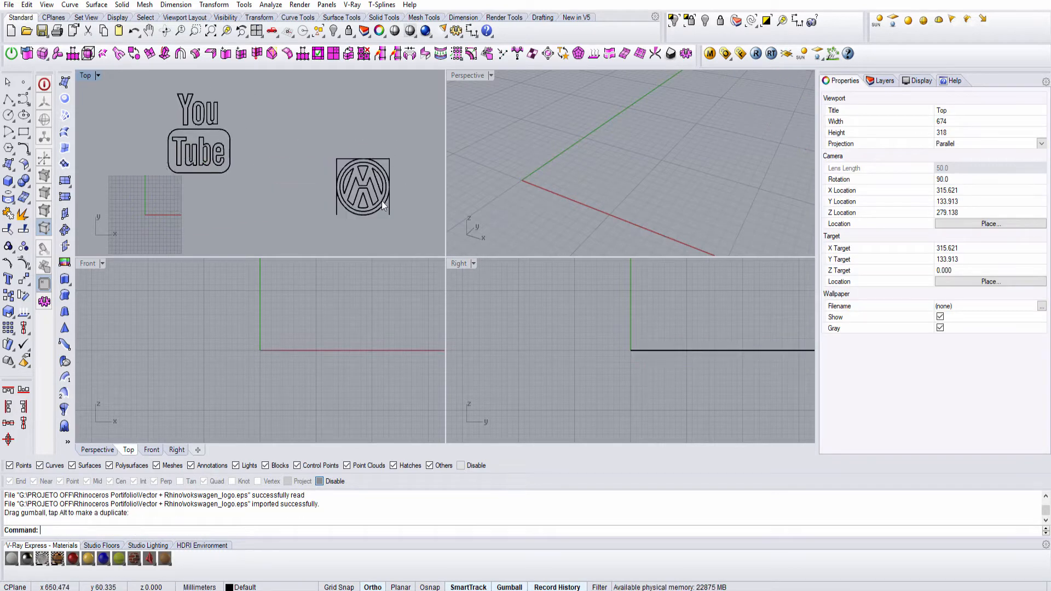
# Delete the open rectangular frame curve around the Volkswagen logo and maximize the Top viewport.
pyautogui.scroll(2, 396, 136)
pyautogui.click(396, 138)
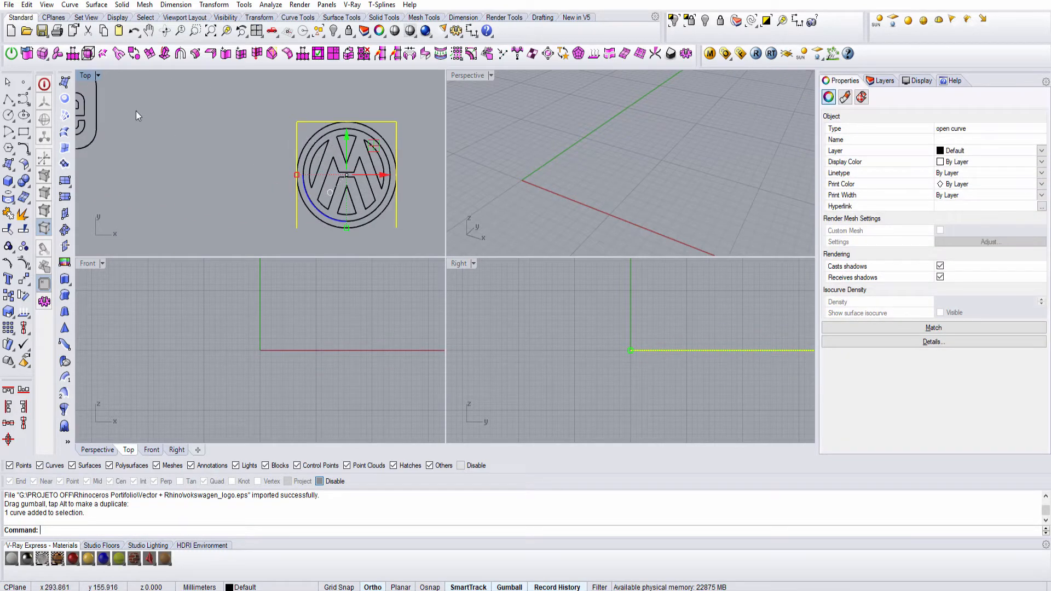
pyautogui.doubleClick(86, 76)
# Inspect the control points of the Volkswagen logo's outer circle, turn them off and view both logos together.
pyautogui.scroll(-4, 454, 227)
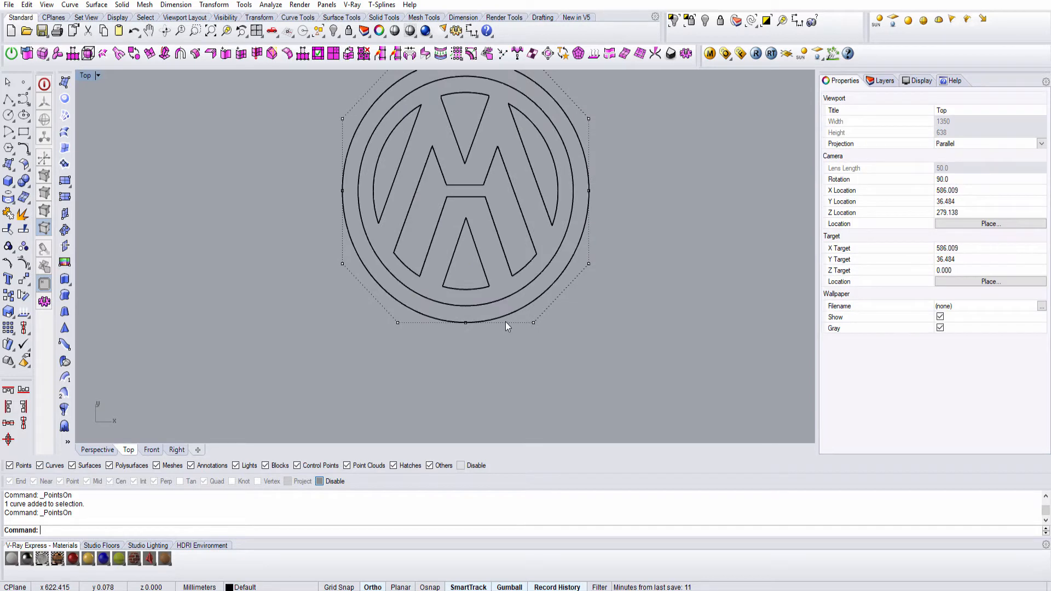
pyautogui.press('Escape')
pyautogui.scroll(-5, 488, 285)
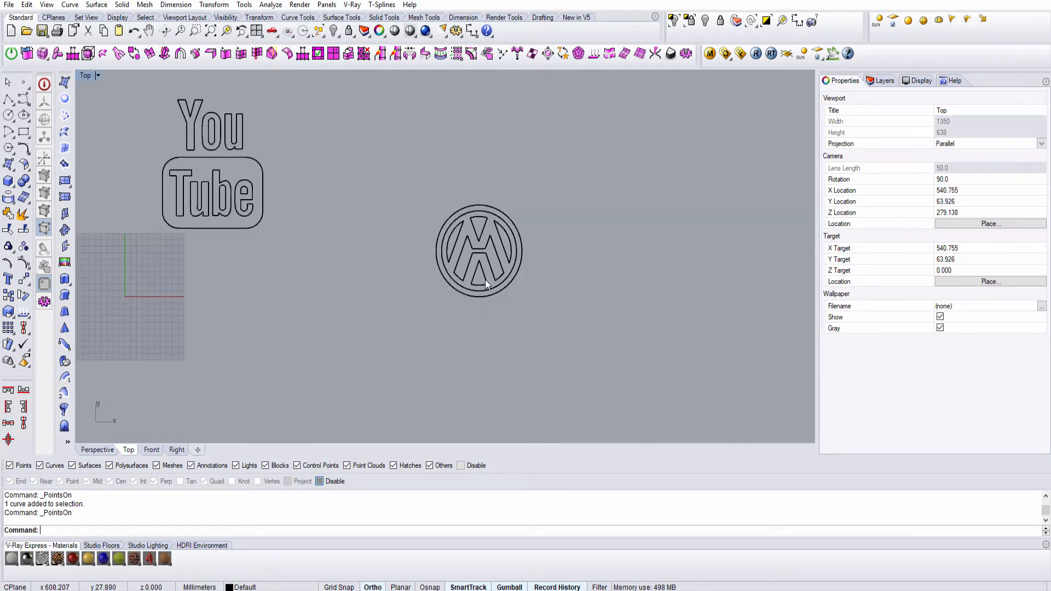
# Rotate the seven Volkswagen logo curves half a turn in the Top view so the logo stands upright, and deselect them.
pyautogui.scroll(2, 474, 206)
pyautogui.scroll(-2, 466, 207)
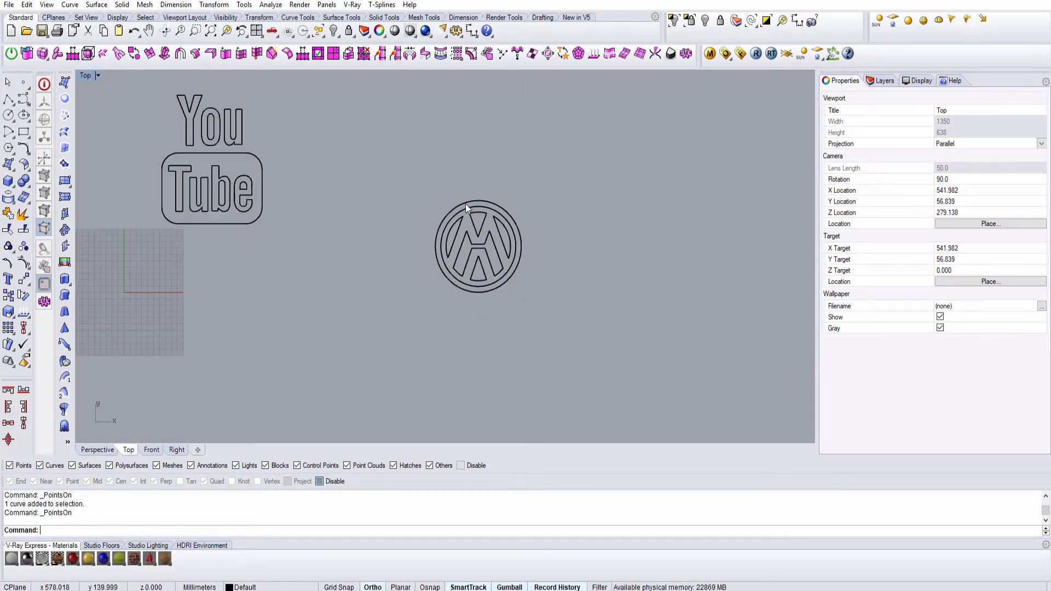
pyautogui.click(467, 207)
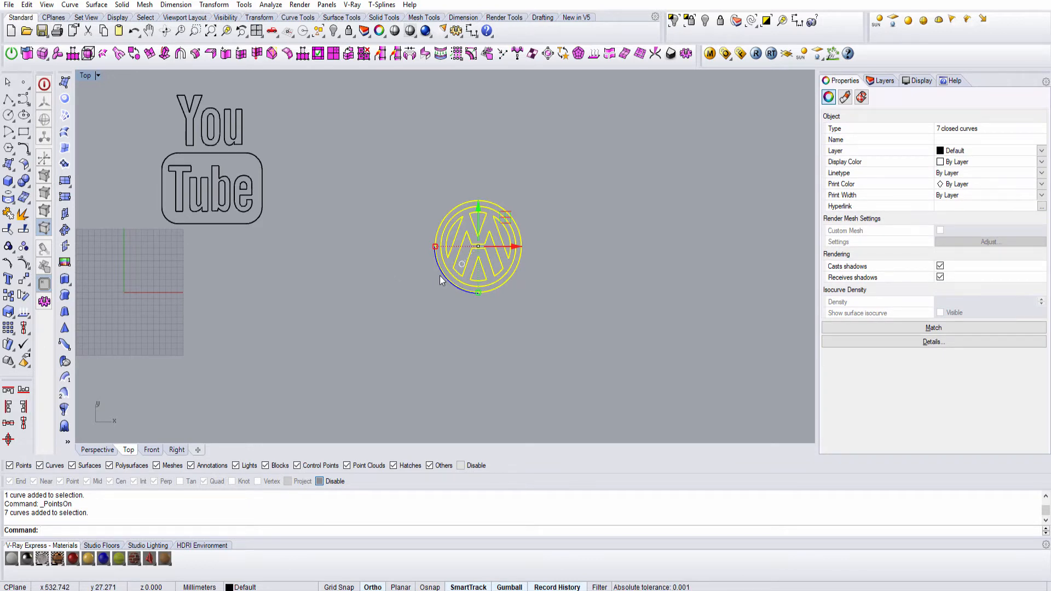
pyautogui.moveTo(504, 273); pyautogui.dragTo(408, 323, button='right')
pyautogui.scroll(4, 407, 322)
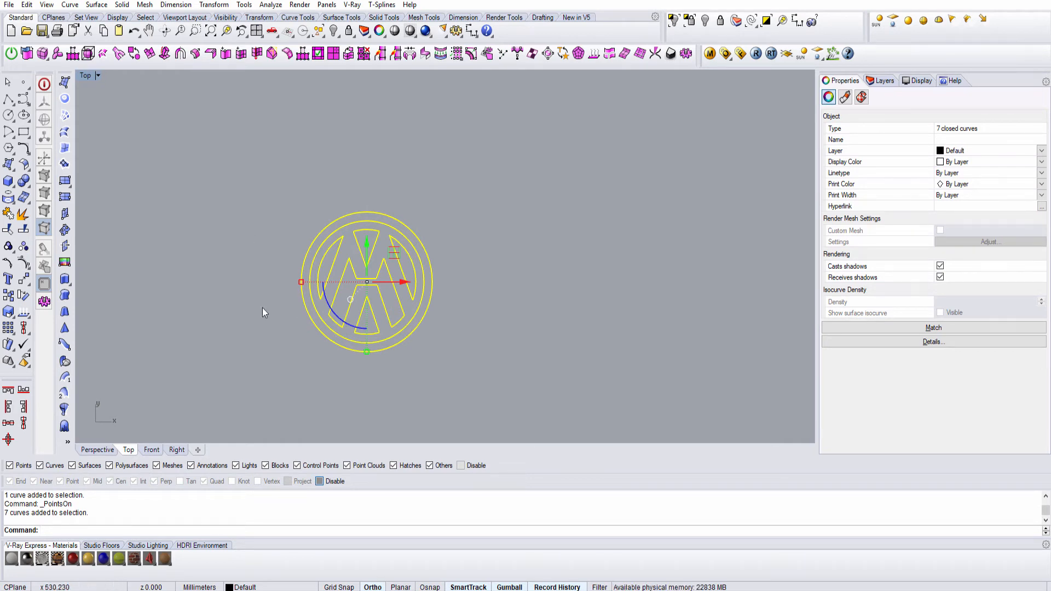
pyautogui.moveTo(340, 327); pyautogui.dragTo(402, 222)
pyautogui.press('Escape')
pyautogui.scroll(-3, 419, 305)
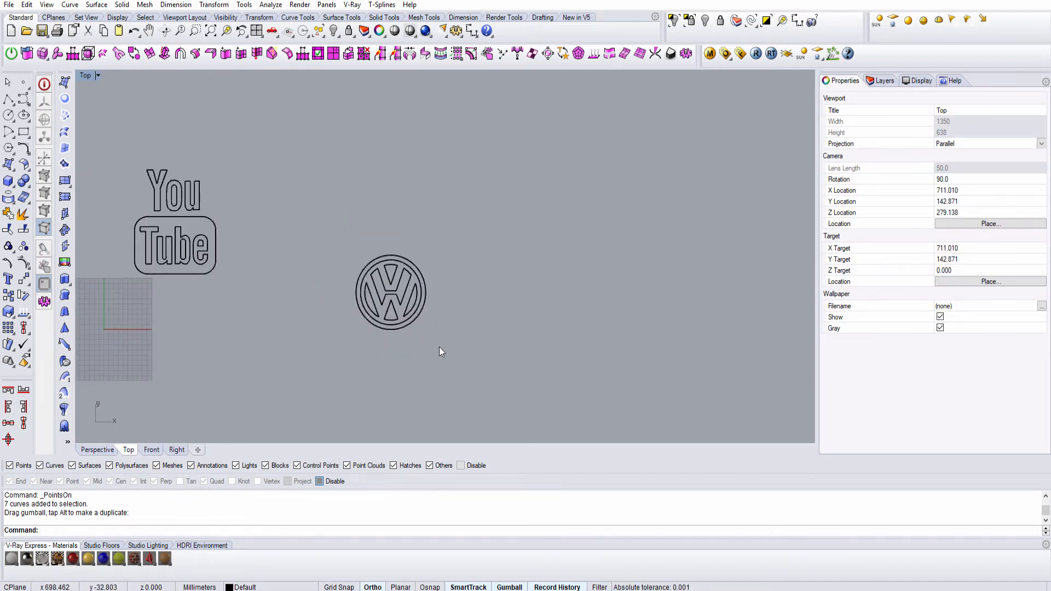
# Draw a large rectangle around the YouTube logo in the Top view.
pyautogui.moveTo(336, 249); pyautogui.dragTo(538, 270, button='right')
pyautogui.scroll(4, 415, 248)
pyautogui.moveTo(411, 225); pyautogui.dragTo(451, 239, button='right')
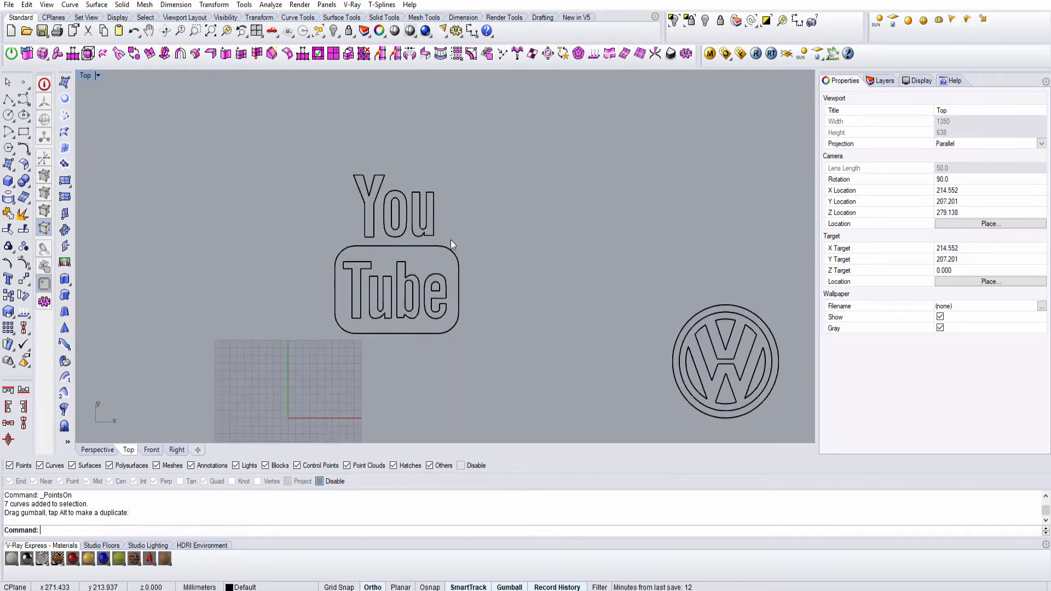
pyautogui.click(24, 132)
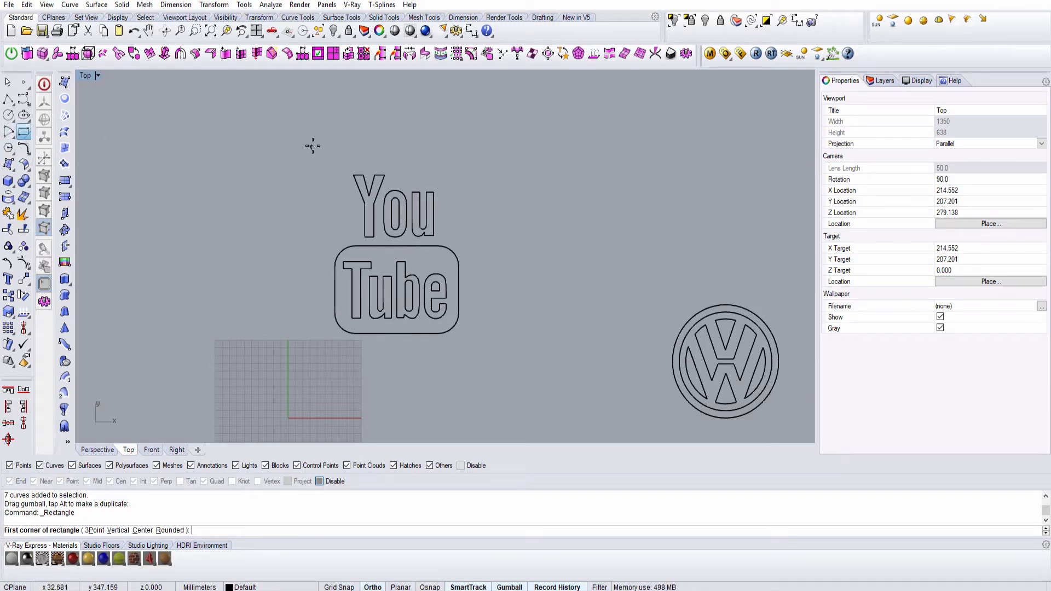
pyautogui.click(312, 136)
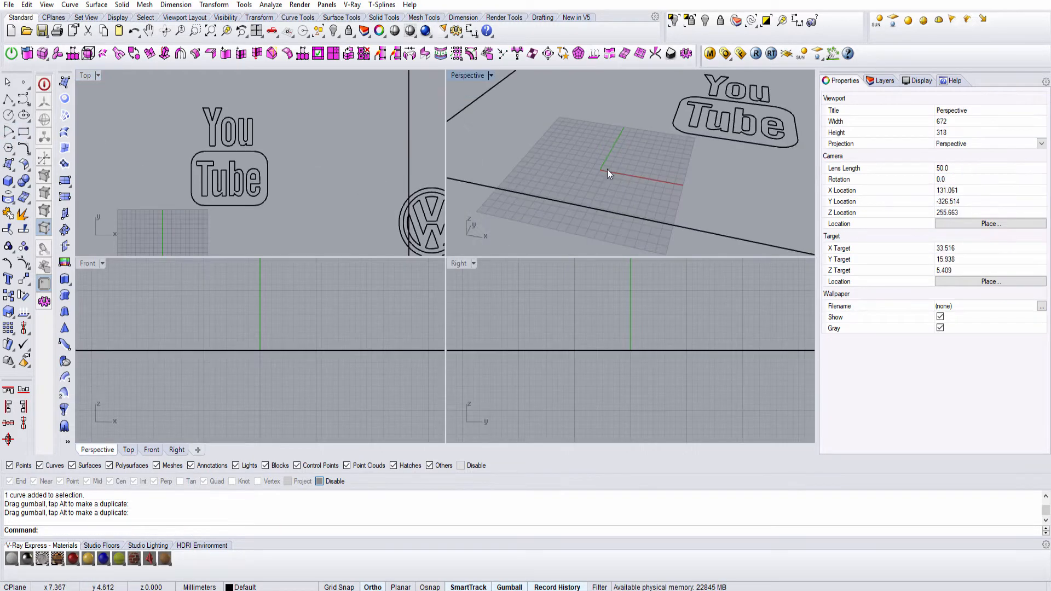
# Extrude the Tube badge outline and its letter curves 10 mm upward as a solid, with BothSides set to No.
pyautogui.moveTo(754, 121); pyautogui.dragTo(634, 126, button='right')
pyautogui.click(601, 162)
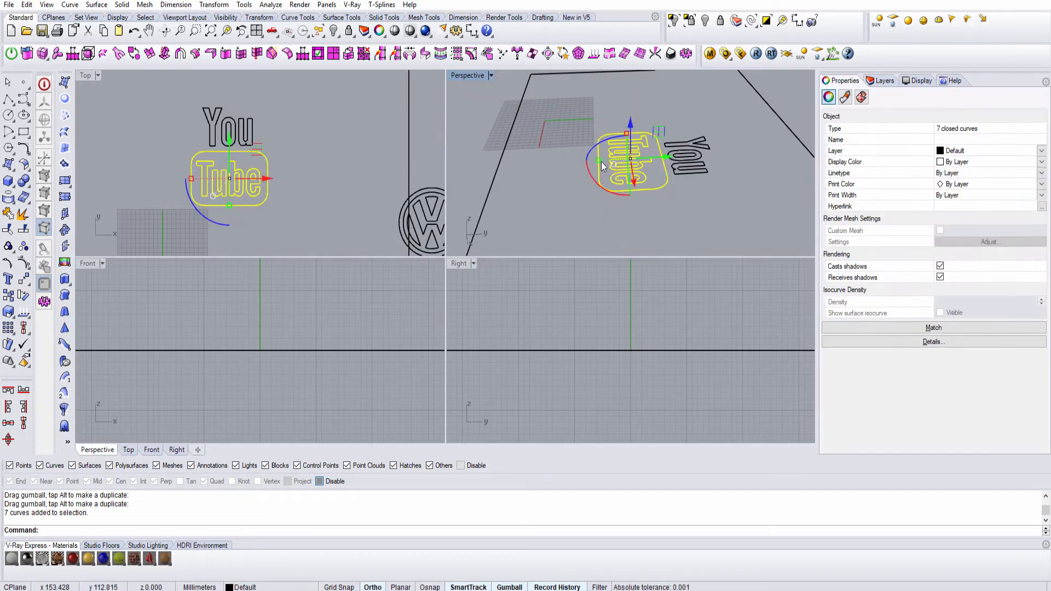
pyautogui.write('Rxt')
pyautogui.press('BackSpace')
pyautogui.press('BackSpace')
pyautogui.press('BackSpace')
pyautogui.rightClick(601, 162)
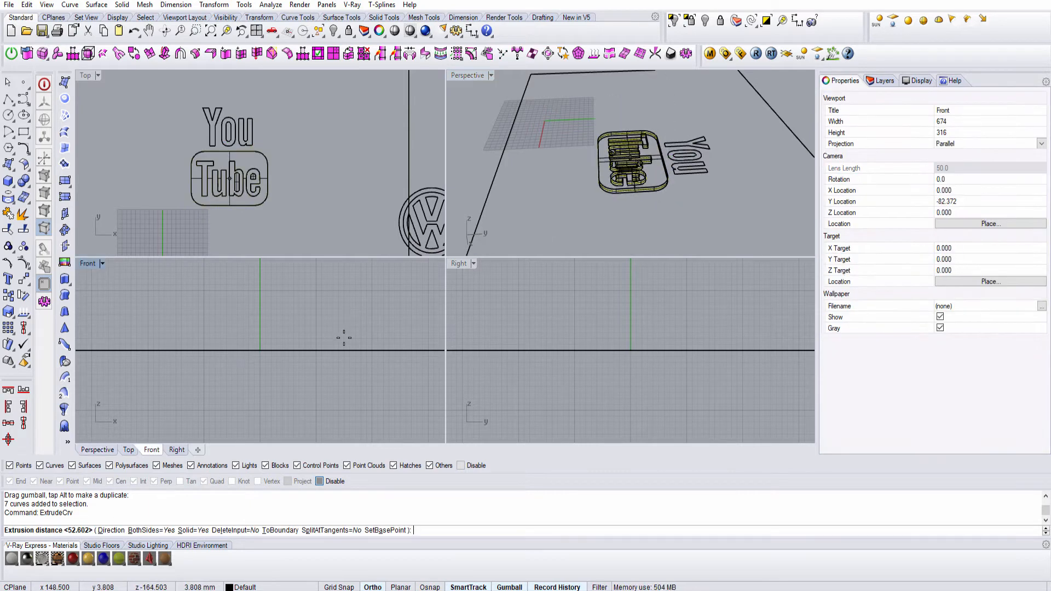
pyautogui.click(156, 531)
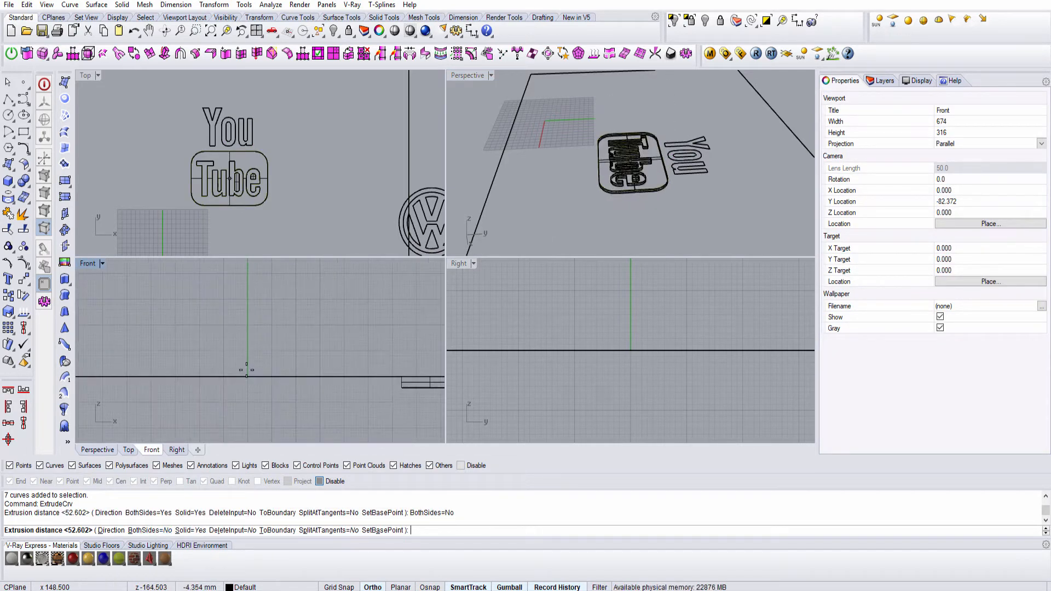
pyautogui.scroll(-6, 246, 370)
pyautogui.moveTo(337, 365); pyautogui.dragTo(173, 352, button='right')
pyautogui.scroll(16, 173, 351)
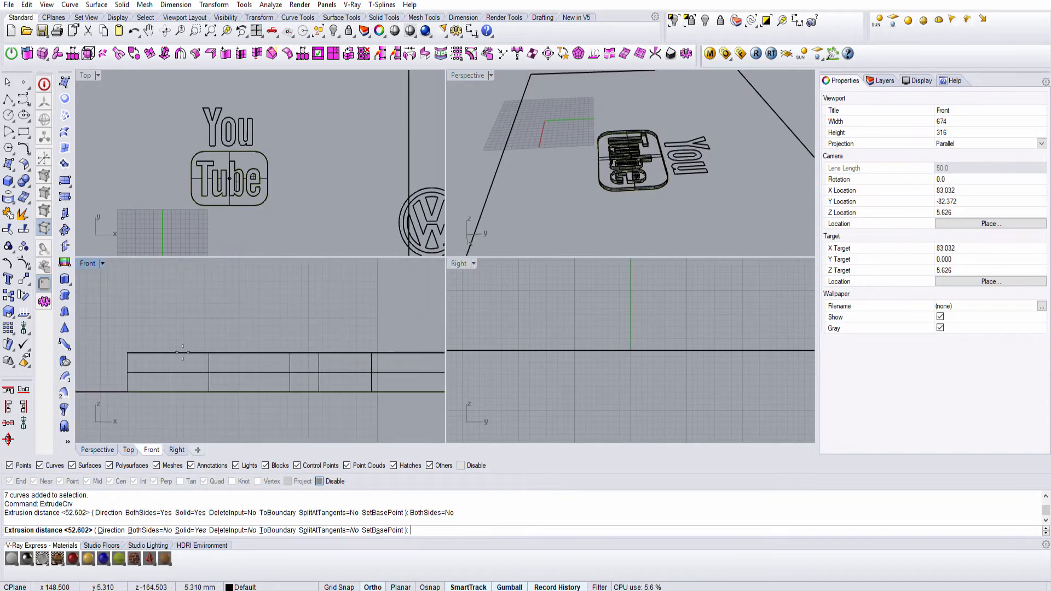
pyautogui.press('Return')
pyautogui.click(680, 199)
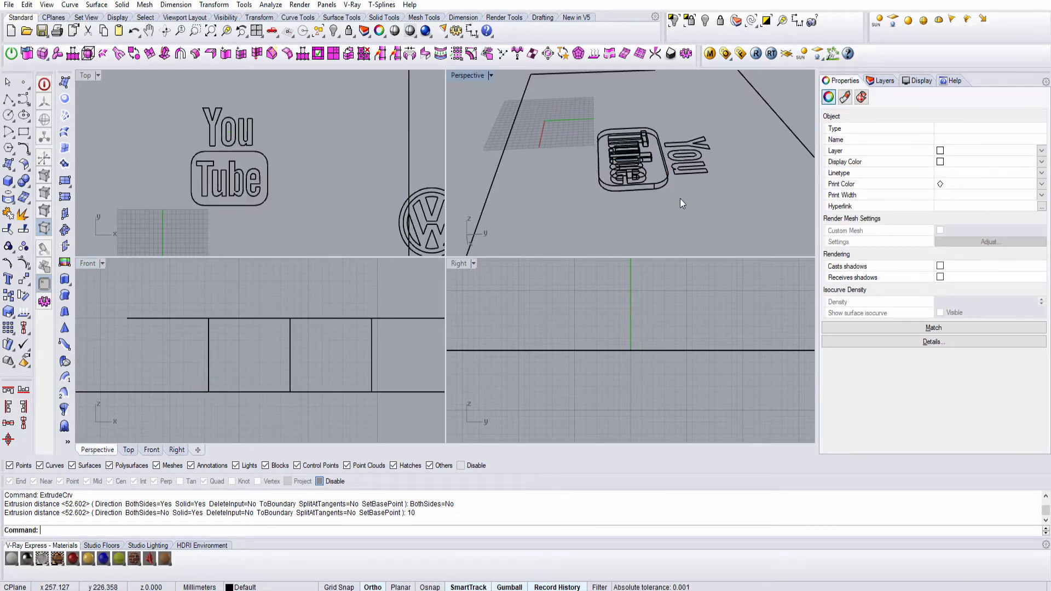
# Set the Perspective viewport to Shaded display and inspect the extruded Tube badge.
pyautogui.hotkey('ctrl', 'alt', 's')
pyautogui.moveTo(680, 198)
pyautogui.mouseDown(button='right')
pyautogui.moveTo(580, 176)
pyautogui.moveTo(672, 182)
pyautogui.moveTo(644, 156)
pyautogui.mouseUp(button='right')
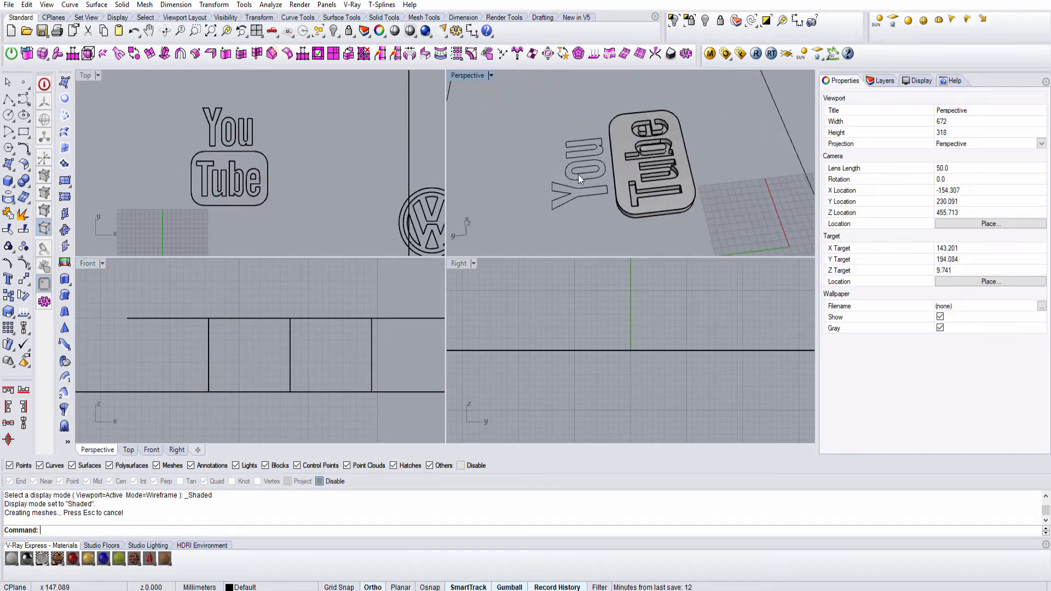
pyautogui.scroll(6, 579, 176)
pyautogui.moveTo(580, 178); pyautogui.dragTo(587, 132, button='right')
pyautogui.scroll(-5, 652, 172)
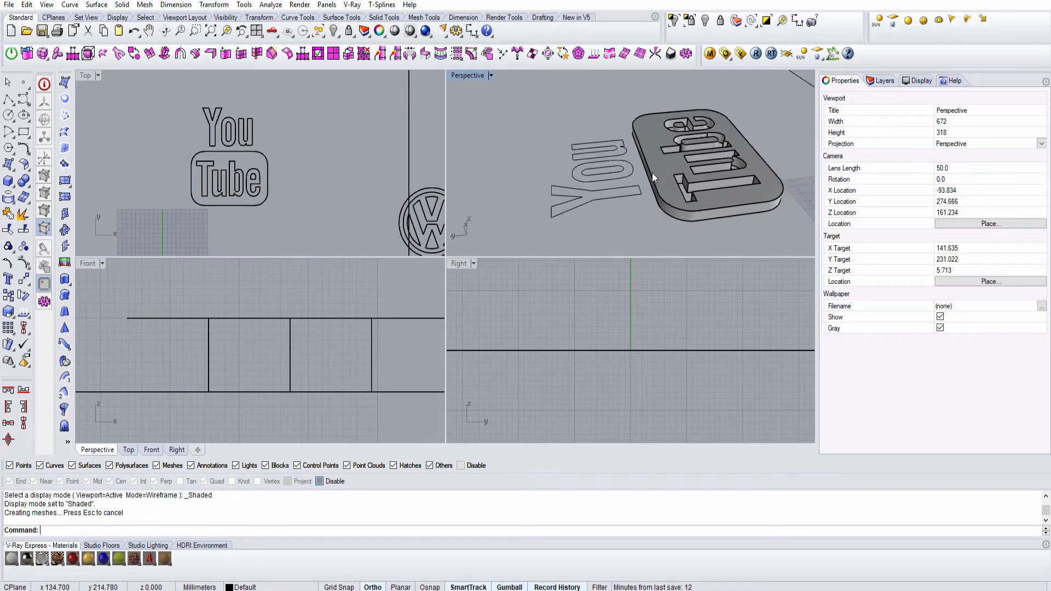
# Extrude the large rectangle about 67 mm downward into a solid slab beneath the YouTube logo.
pyautogui.click(623, 85)
pyautogui.moveTo(622, 87); pyautogui.dragTo(605, 185, button='right')
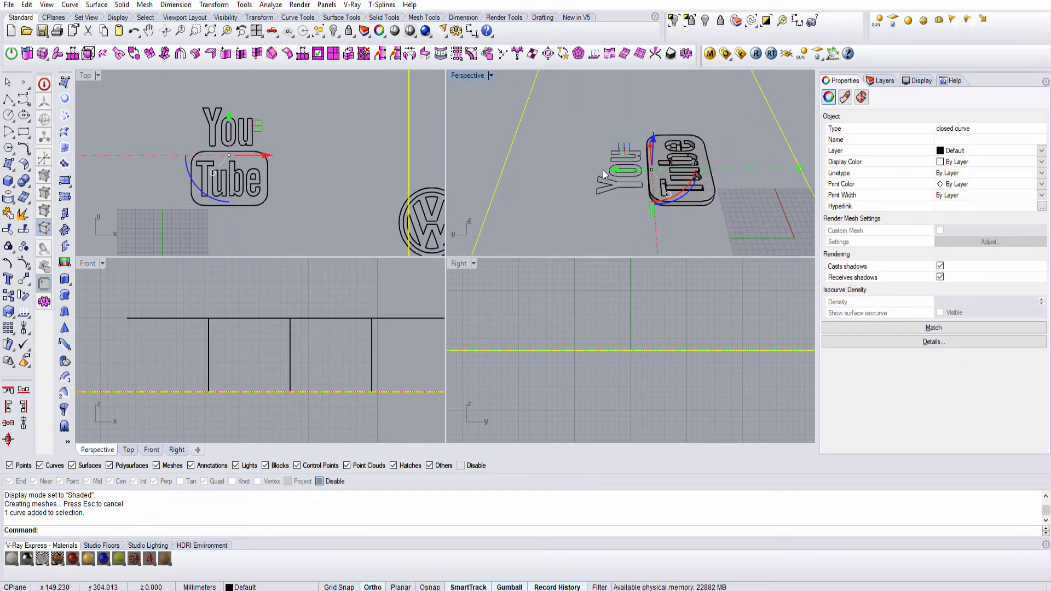
pyautogui.write('ExtrudeCrv')
pyautogui.press('Return')
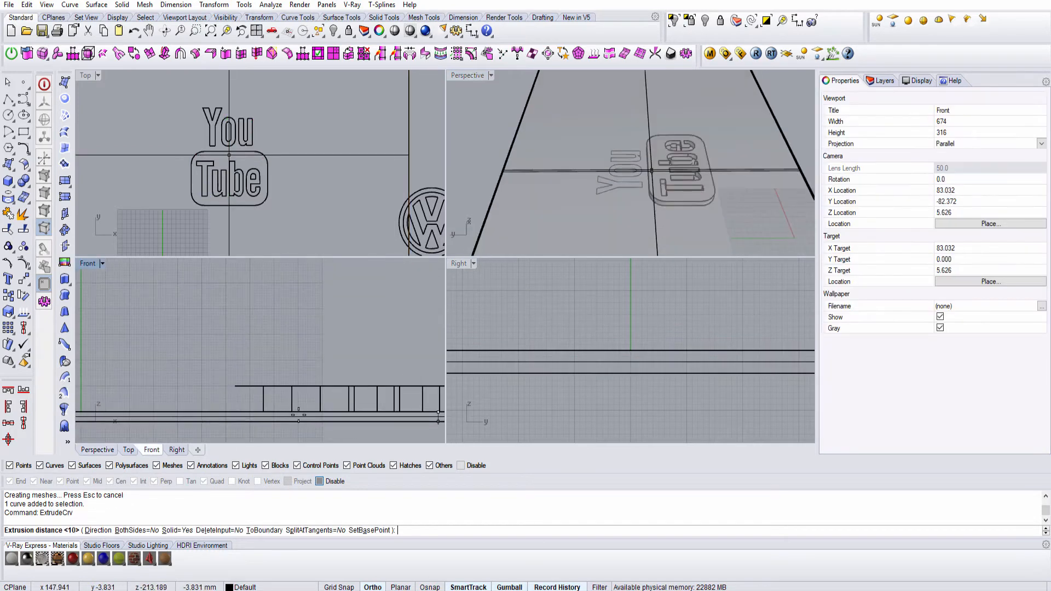
pyautogui.click(323, 414)
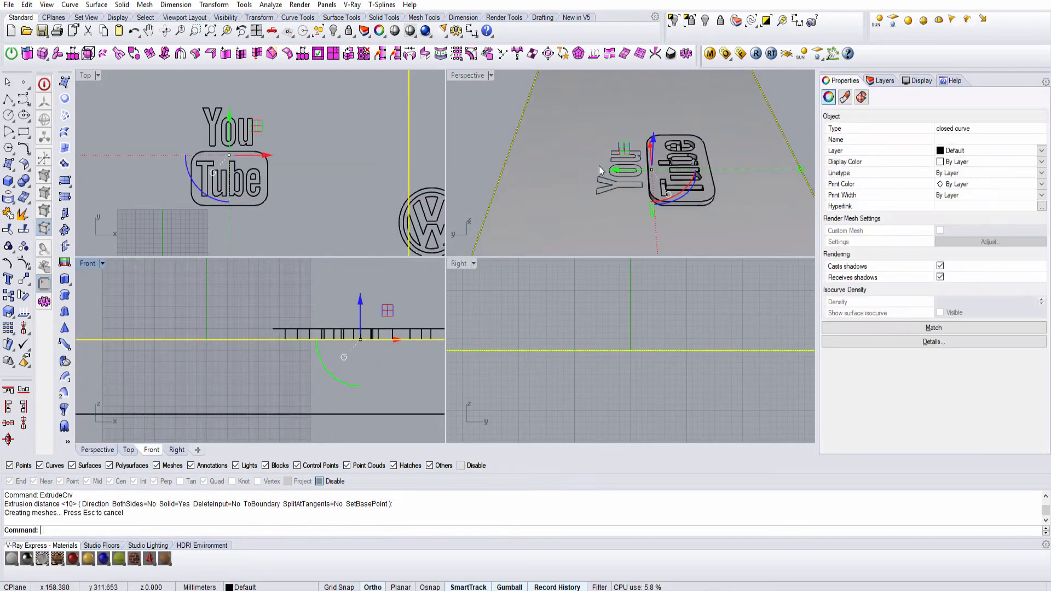
# Extrude the four curves of the word You by -10 mm into the slab as solids.
pyautogui.moveTo(497, 116); pyautogui.dragTo(647, 214)
pyautogui.middleClick(636, 169)
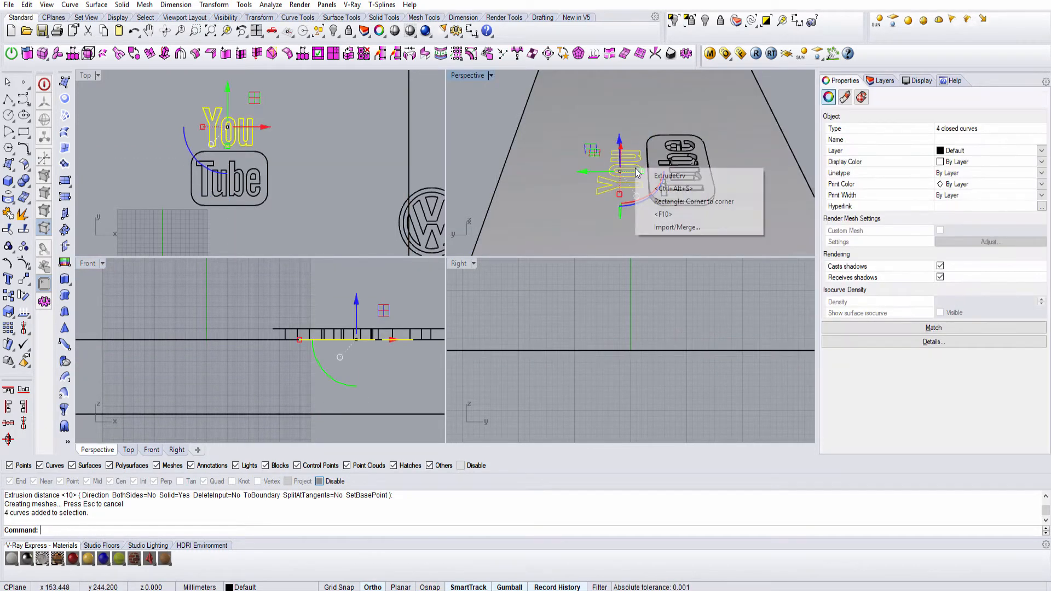
pyautogui.click(647, 177)
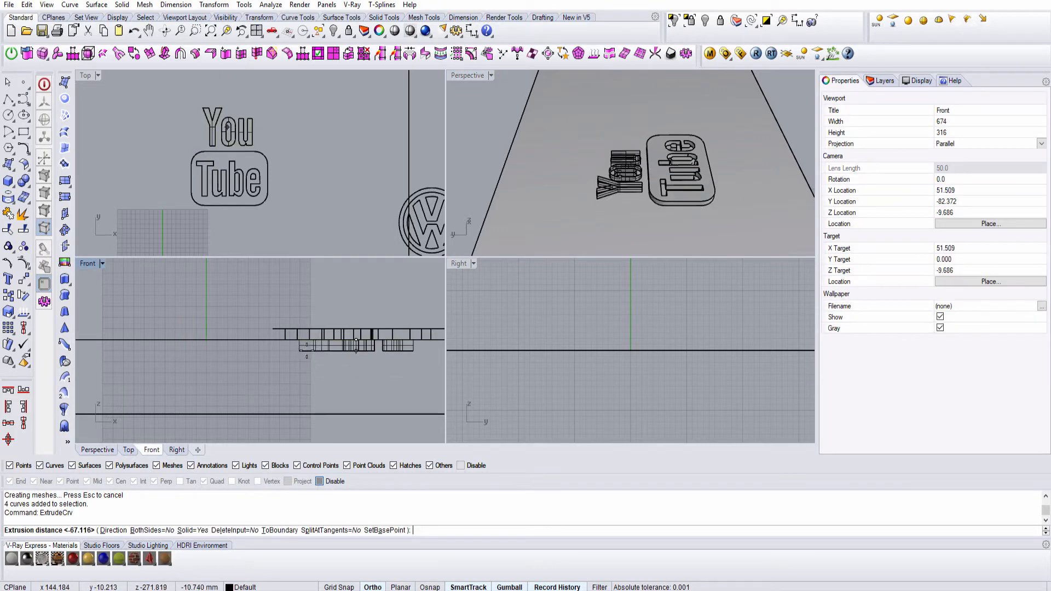
pyautogui.scroll(3, 301, 352)
pyautogui.write('-1')
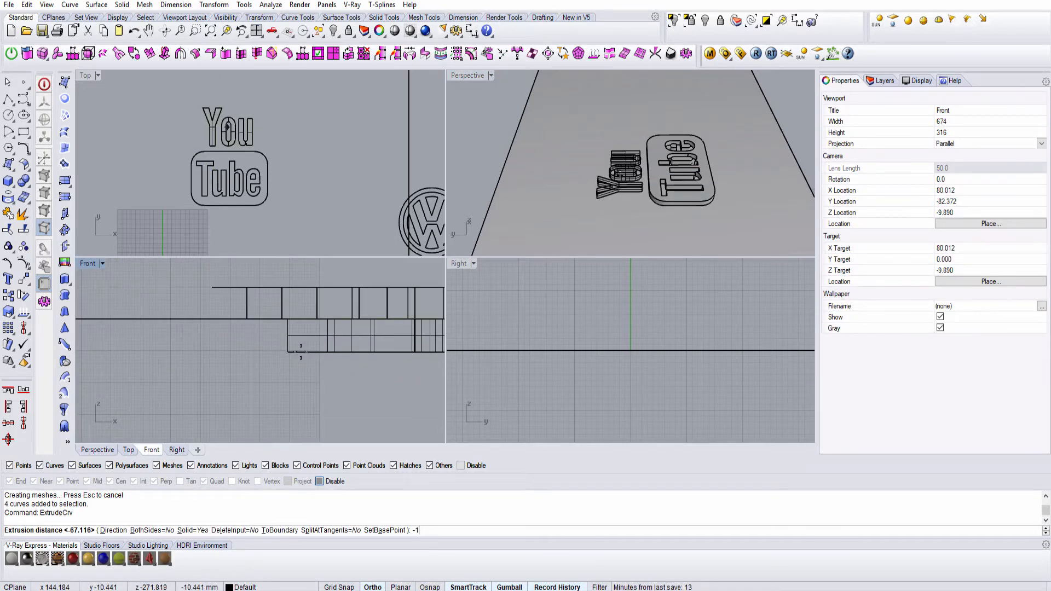
pyautogui.write('0')
pyautogui.press('Return')
pyautogui.press('Escape')
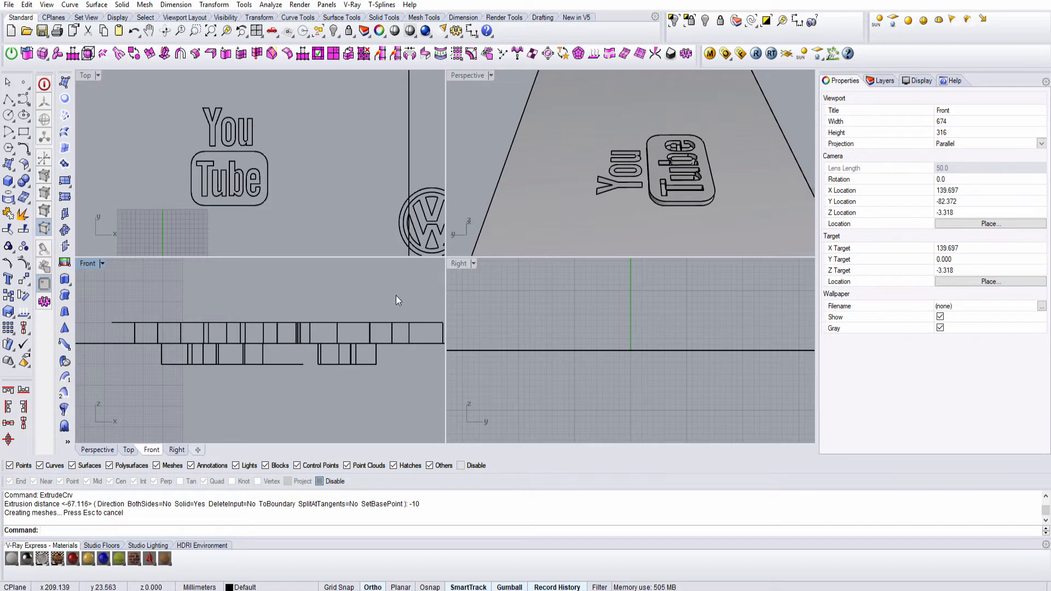
# Subtract the extruded You letters from the slab with a Boolean difference.
pyautogui.write('bd')
pyautogui.press('Return')
pyautogui.click(547, 236)
pyautogui.press('Return')
pyautogui.moveTo(391, 383); pyautogui.dragTo(160, 359)
pyautogui.press('Return')
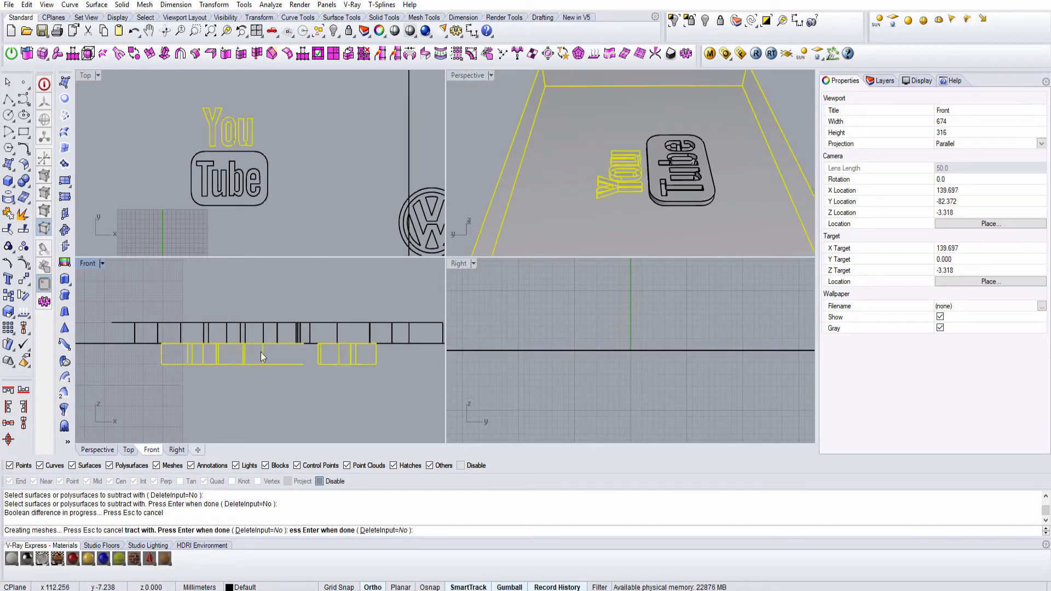
# Move the You letter solids and all YouTube logo curves to Layer 02 and turn that layer off.
pyautogui.click(291, 356)
pyautogui.moveTo(141, 386); pyautogui.dragTo(400, 333)
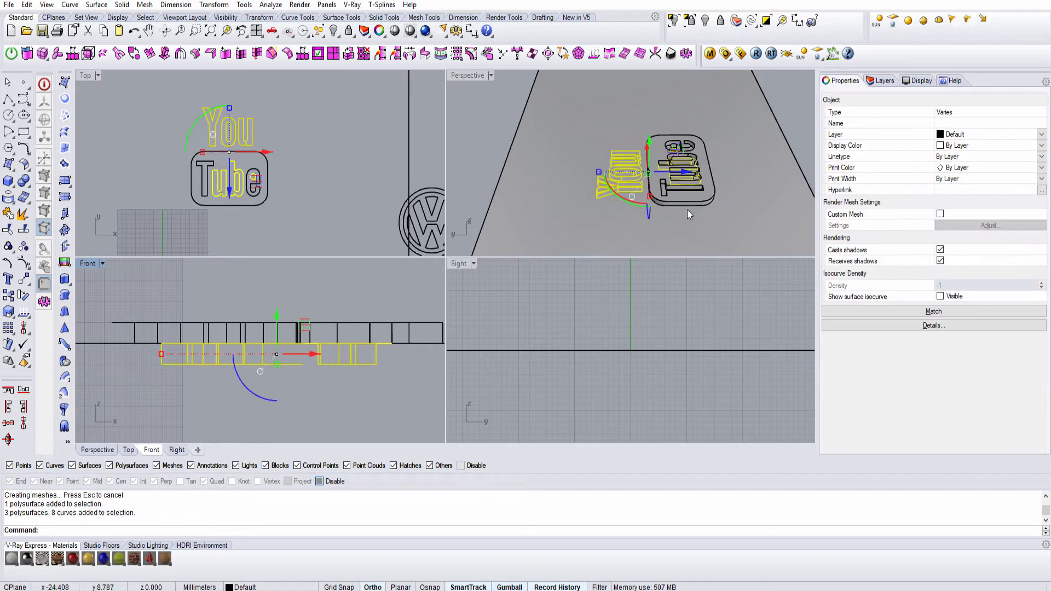
pyautogui.click(881, 81)
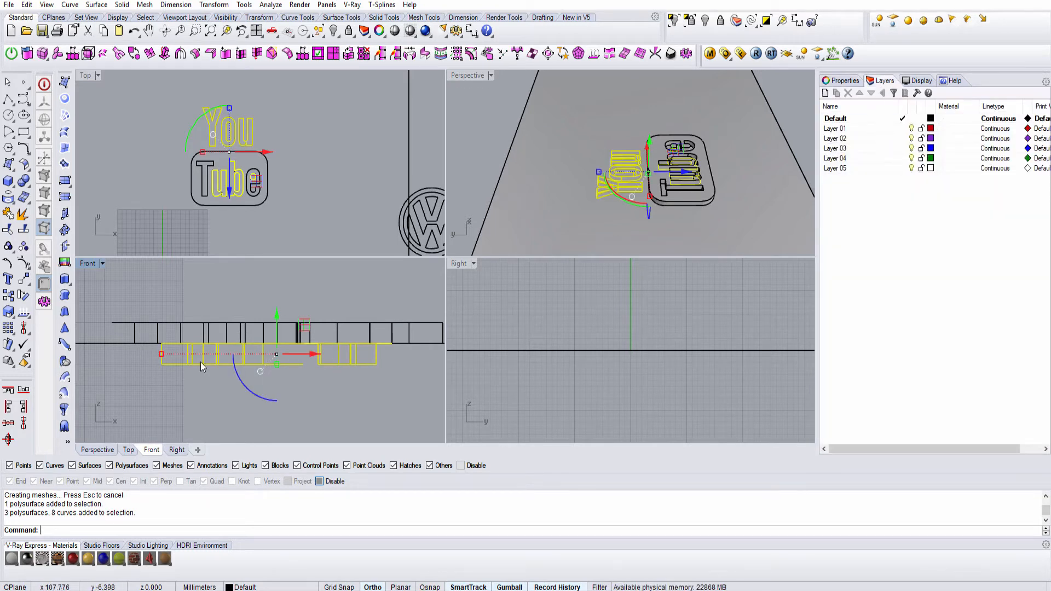
pyautogui.press('Escape')
pyautogui.scroll(-5, 110, 393)
pyautogui.moveTo(115, 397); pyautogui.dragTo(325, 357)
pyautogui.rightClick(849, 138)
pyautogui.click(869, 343)
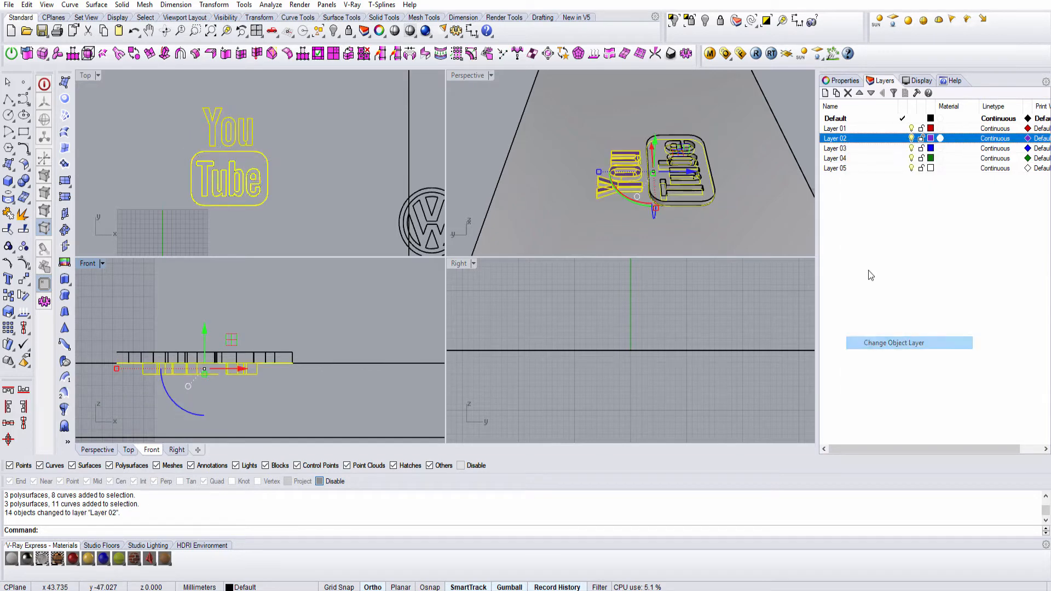
pyautogui.press('Escape')
# Examine the raised Tube badge and the engraved You letters in Rendered display in the Perspective viewport.
pyautogui.moveTo(752, 160); pyautogui.dragTo(609, 178, button='right')
pyautogui.hotkey('ctrl', 'alt', 'r')
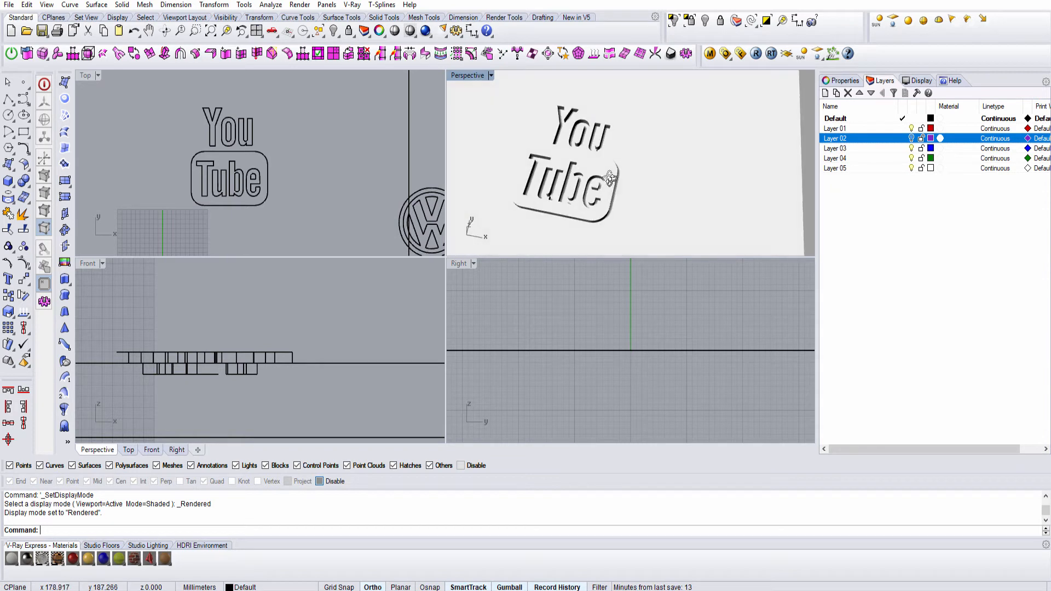
pyautogui.scroll(-3, 648, 161)
pyautogui.scroll(3, 648, 161)
# Move the Volkswagen logo curves farther along X, clear of the slab, in the Top view.
pyautogui.moveTo(238, 156); pyautogui.dragTo(301, 206)
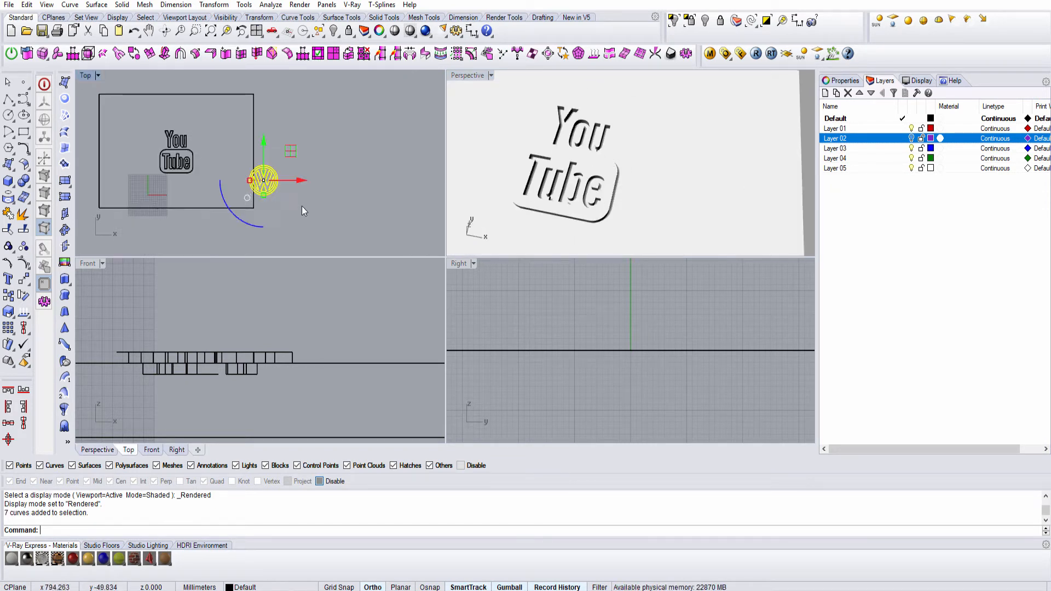
pyautogui.moveTo(270, 192); pyautogui.dragTo(167, 197, button='right')
pyautogui.moveTo(184, 158); pyautogui.dragTo(356, 121)
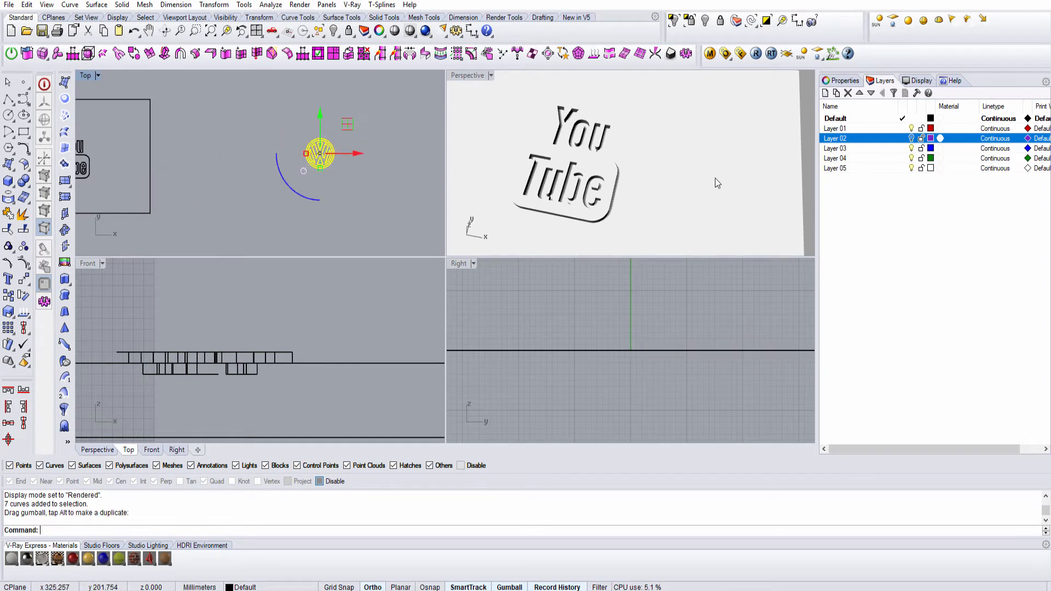
# Return the Perspective viewport to Shaded display and bring the Volkswagen logo curves into view across the viewports.
pyautogui.moveTo(724, 170)
pyautogui.keyDown('shift'); pyautogui.mouseDown(button='right')
pyautogui.moveTo(606, 158)
pyautogui.moveTo(620, 141)
pyautogui.moveTo(587, 167)
pyautogui.mouseUp(button='right'); pyautogui.keyUp('shift')
pyautogui.scroll(-5, 606, 157)
pyautogui.hotkey('ctrl', 'alt', 's')
pyautogui.scroll(-6, 606, 169)
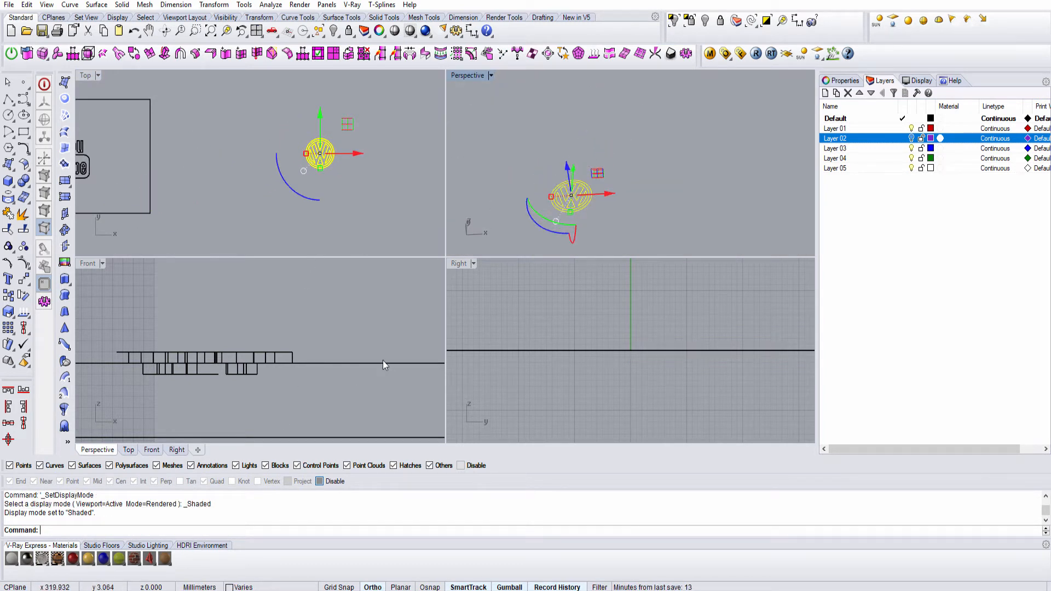
pyautogui.moveTo(382, 360); pyautogui.dragTo(319, 356, button='right')
pyautogui.scroll(-12, 563, 320)
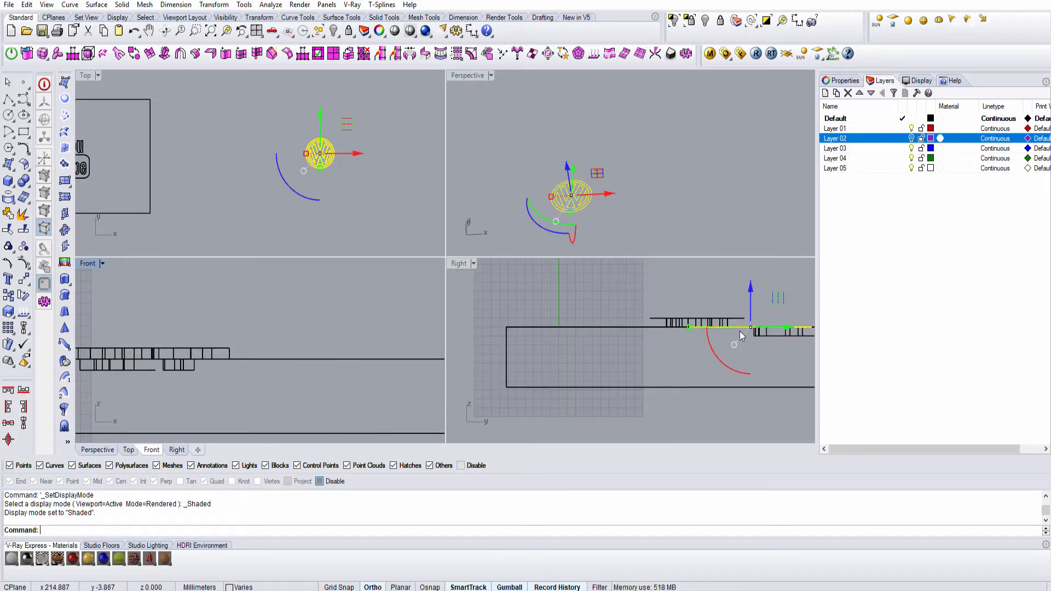
pyautogui.scroll(-4, 139, 199)
pyautogui.scroll(-2, 249, 203)
pyautogui.scroll(8, 250, 203)
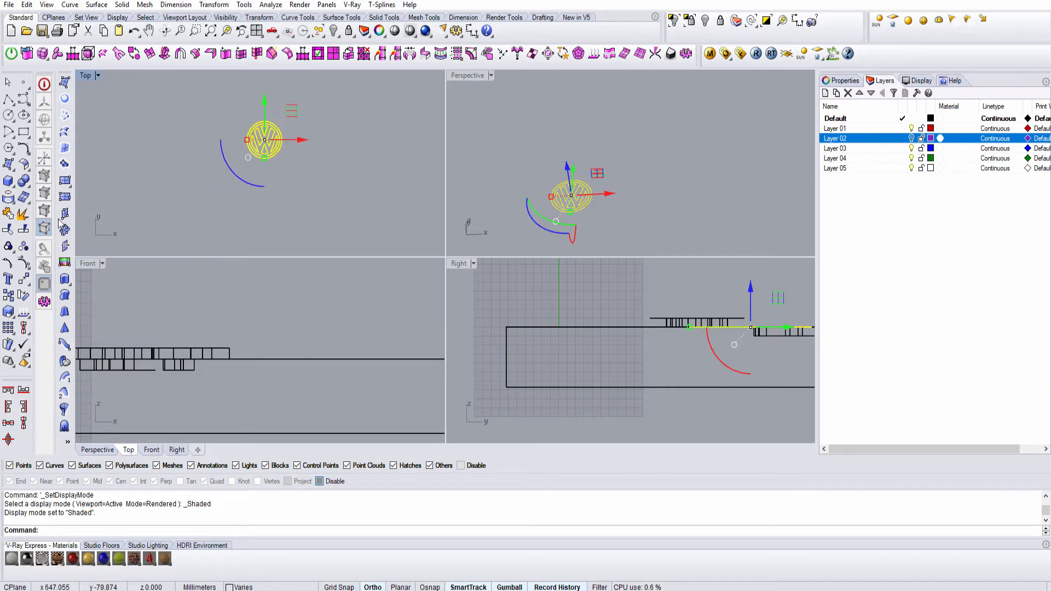
# Create a large sphere centred just beyond the Volkswagen logo in the Top view, big enough to enclose the logo.
pyautogui.press('Escape')
pyautogui.click(12, 185)
pyautogui.click(56, 187)
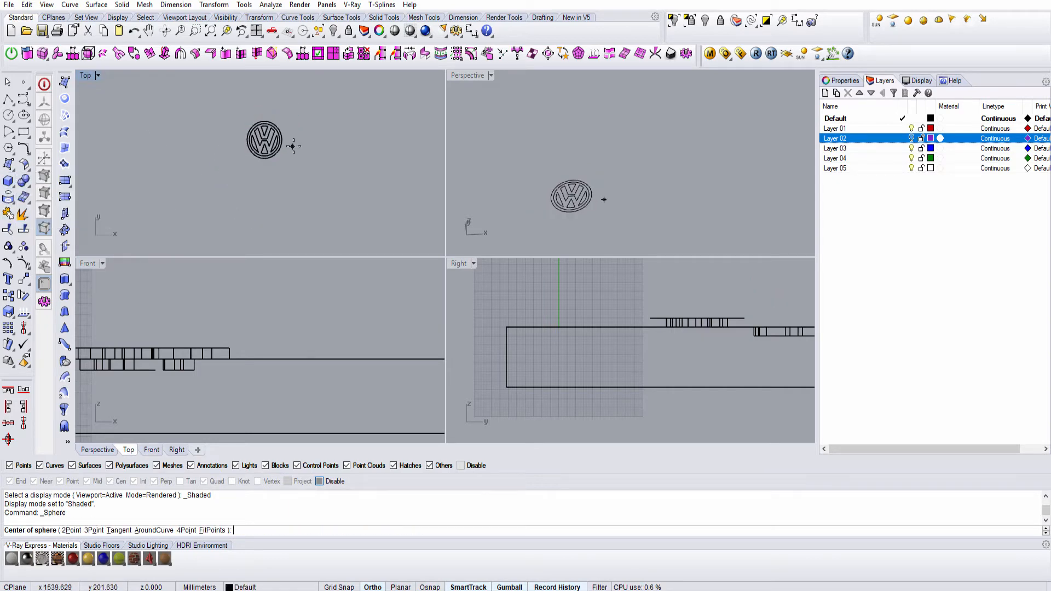
pyautogui.moveTo(291, 145); pyautogui.dragTo(263, 176, button='right')
pyautogui.click(278, 171)
pyautogui.scroll(-8, 343, 169)
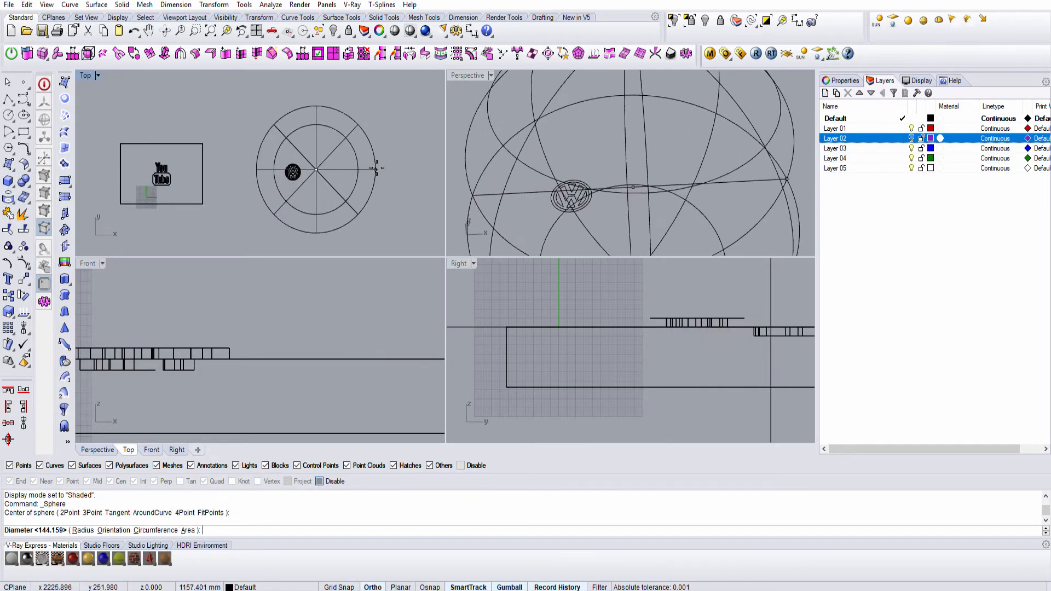
pyautogui.click(382, 163)
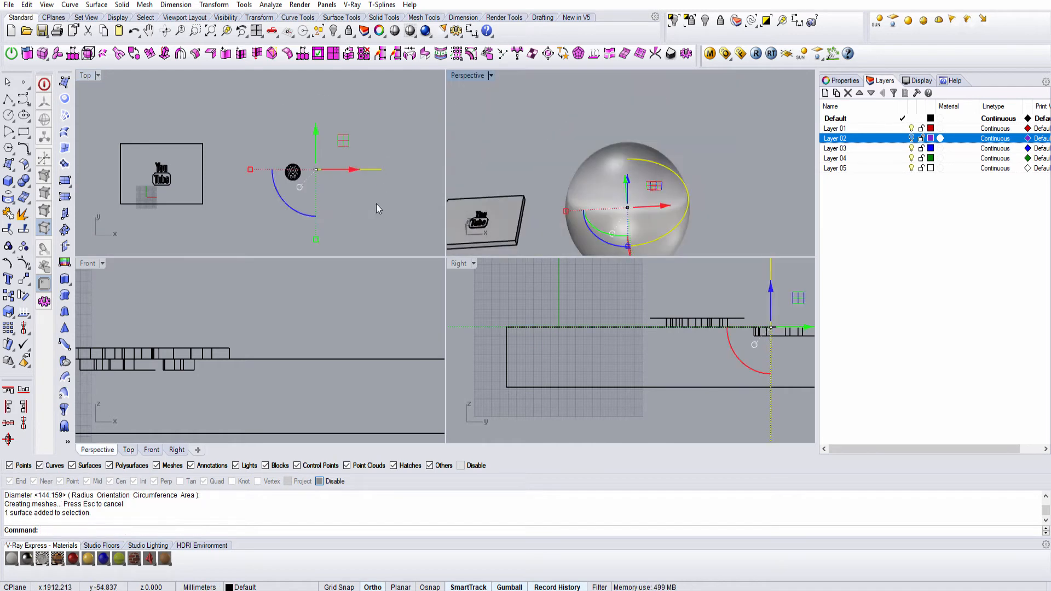
pyautogui.moveTo(668, 221); pyautogui.dragTo(655, 142, button='right')
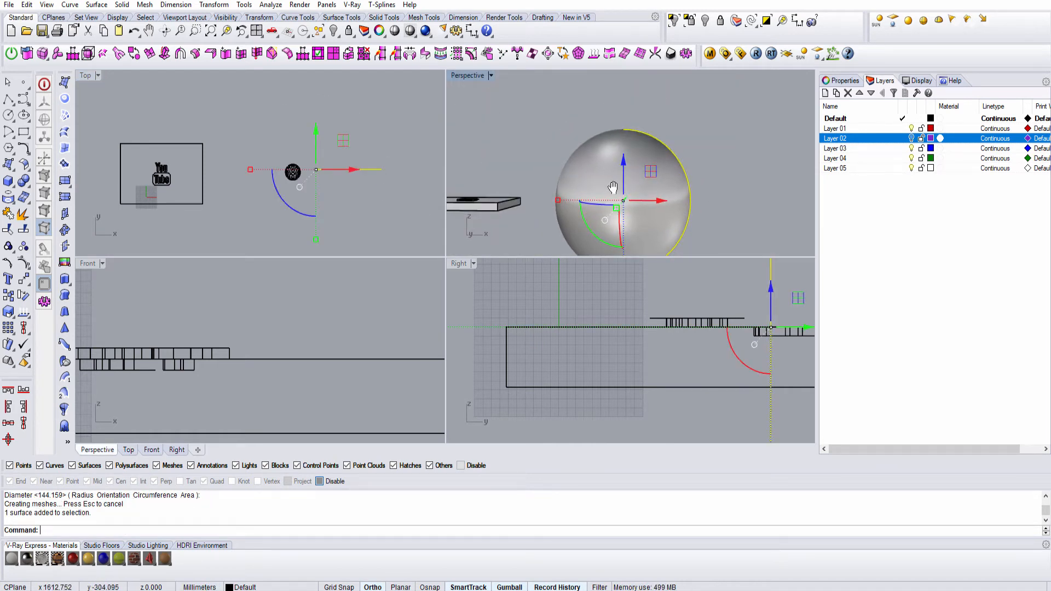
# Inspect the sphere against the Volkswagen logo in the Perspective and Top views, leaving the Top view in Wireframe display.
pyautogui.moveTo(612, 187); pyautogui.dragTo(617, 171, button='right')
pyautogui.moveTo(617, 195); pyautogui.dragTo(657, 155)
pyautogui.press('Escape')
pyautogui.moveTo(656, 155); pyautogui.dragTo(629, 186, button='right')
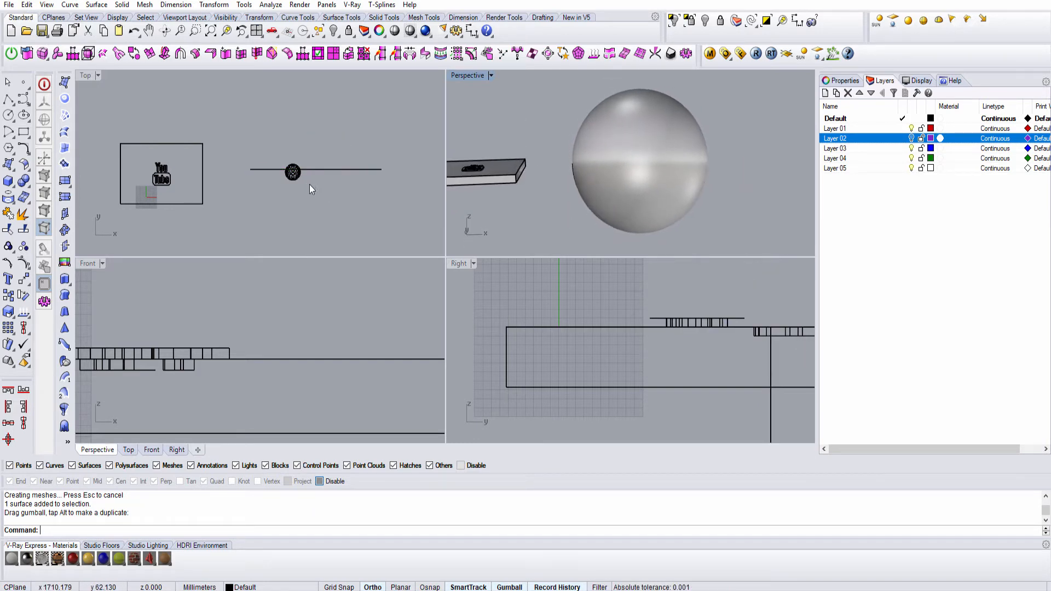
pyautogui.scroll(5, 296, 182)
pyautogui.scroll(-8, 301, 177)
pyautogui.moveTo(300, 177); pyautogui.dragTo(262, 179, button='right')
pyautogui.hotkey('ctrl', 'alt', 's')
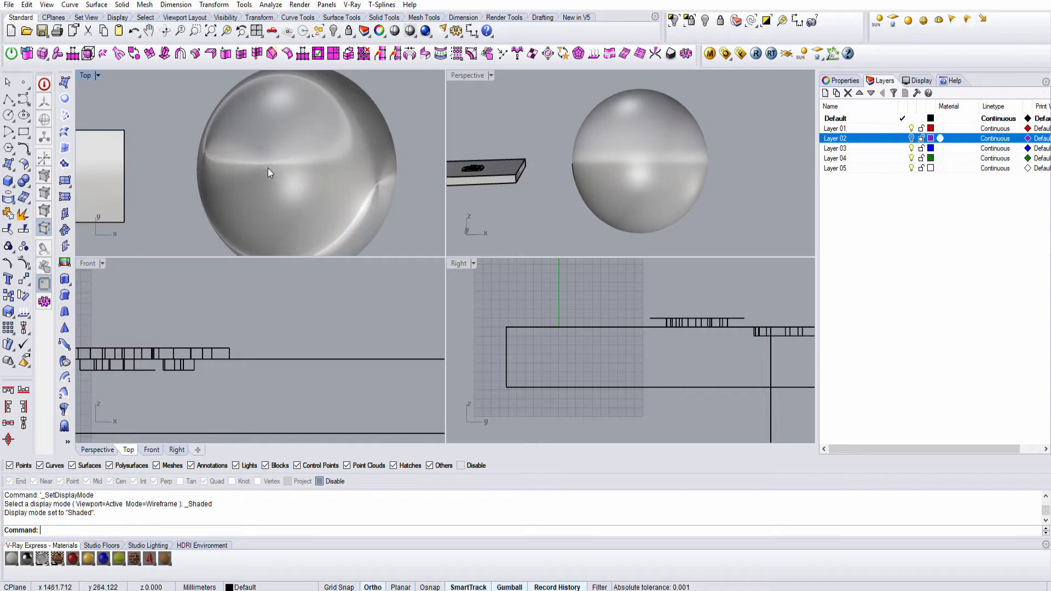
pyautogui.hotkey('ctrl', 'alt', 'w')
# Group the Volkswagen logo curves and align them concentrically with the sphere at point 0.
pyautogui.click(269, 169)
pyautogui.write('?')
pyautogui.click(9, 438)
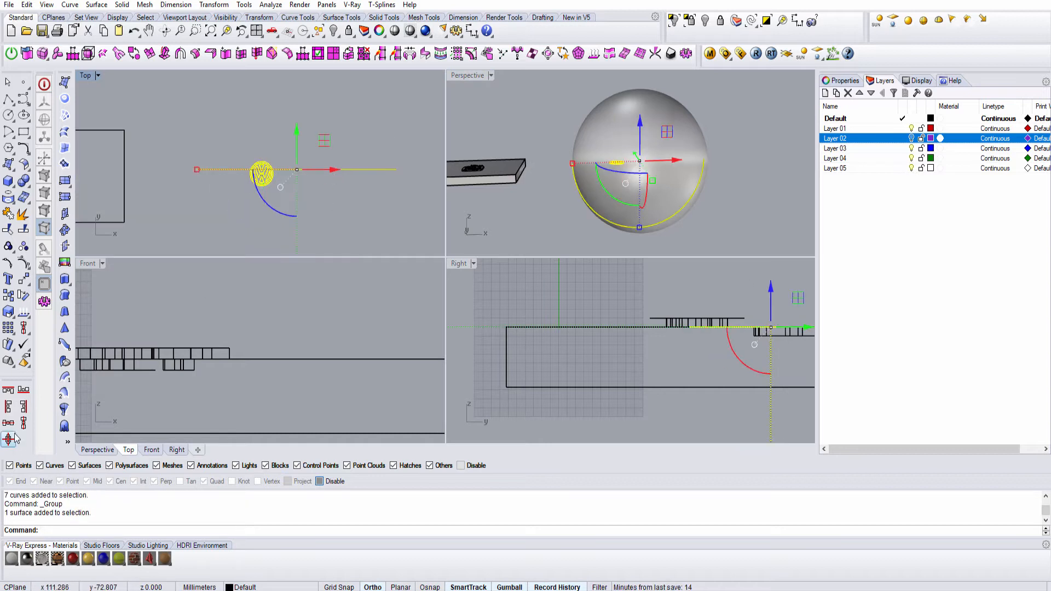
pyautogui.write('0')
pyautogui.press('Return')
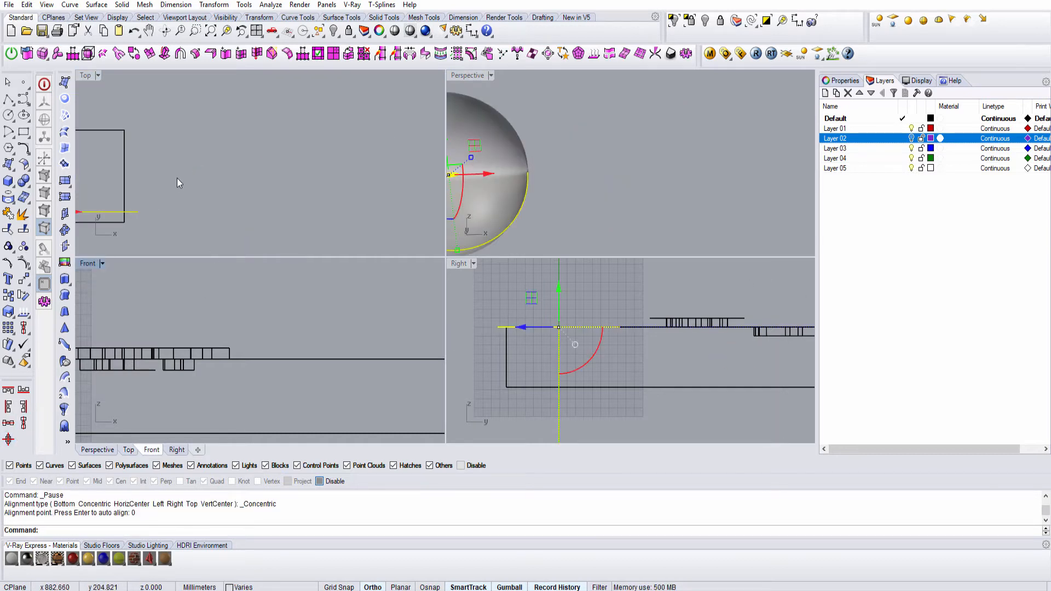
# Move the aligned sphere and Volkswagen logo together clear of the slab, using the Top and Front views.
pyautogui.scroll(-8, 141, 216)
pyautogui.moveTo(140, 213); pyautogui.dragTo(224, 145, button='right')
pyautogui.moveTo(186, 184); pyautogui.dragTo(186, 223)
pyautogui.moveTo(201, 196); pyautogui.dragTo(292, 160, button='right')
pyautogui.scroll(-20, 208, 356)
pyautogui.moveTo(207, 357); pyautogui.dragTo(324, 385)
pyautogui.scroll(8, 318, 357)
pyautogui.press('Escape')
# Make the surface isocurves of the sphere visible in its object properties.
pyautogui.click(381, 379)
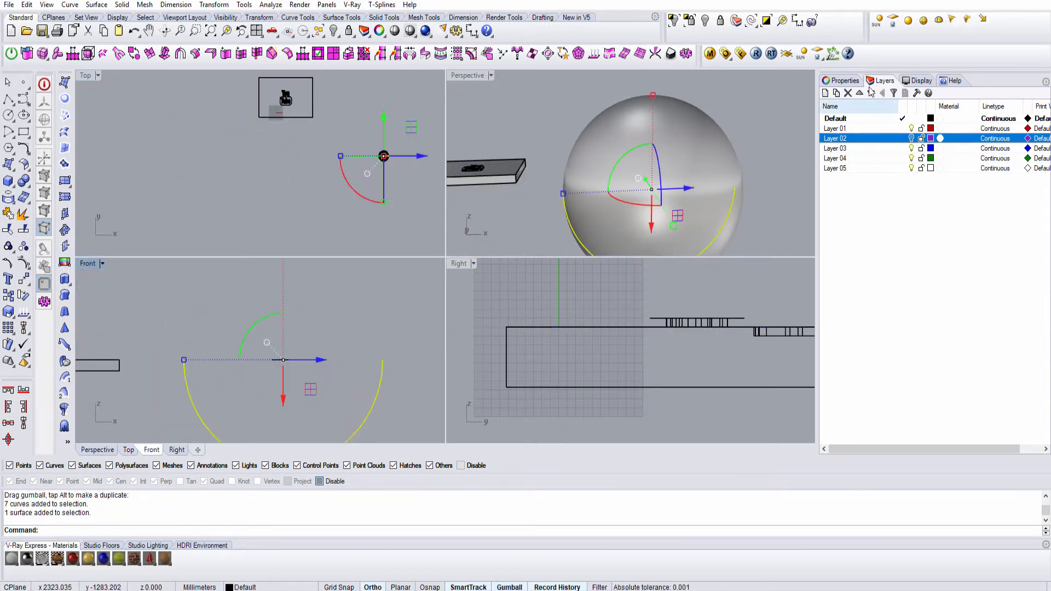
pyautogui.click(842, 83)
pyautogui.click(940, 312)
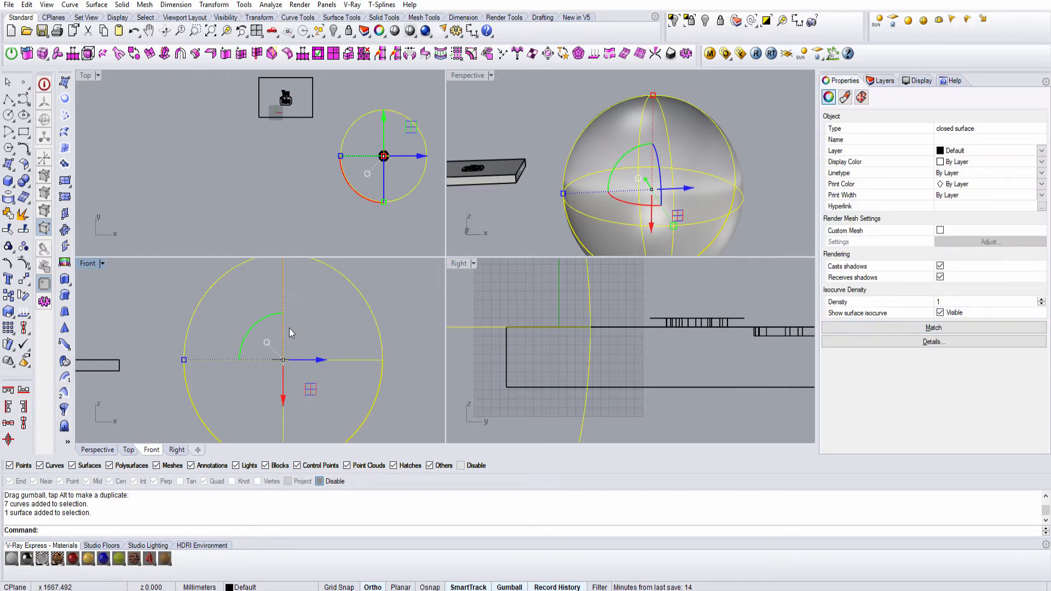
pyautogui.click(378, 270)
# Draw a horizontal line across the top of the sphere in the Front view and lower it slightly below the crown.
pyautogui.scroll(3, 264, 301)
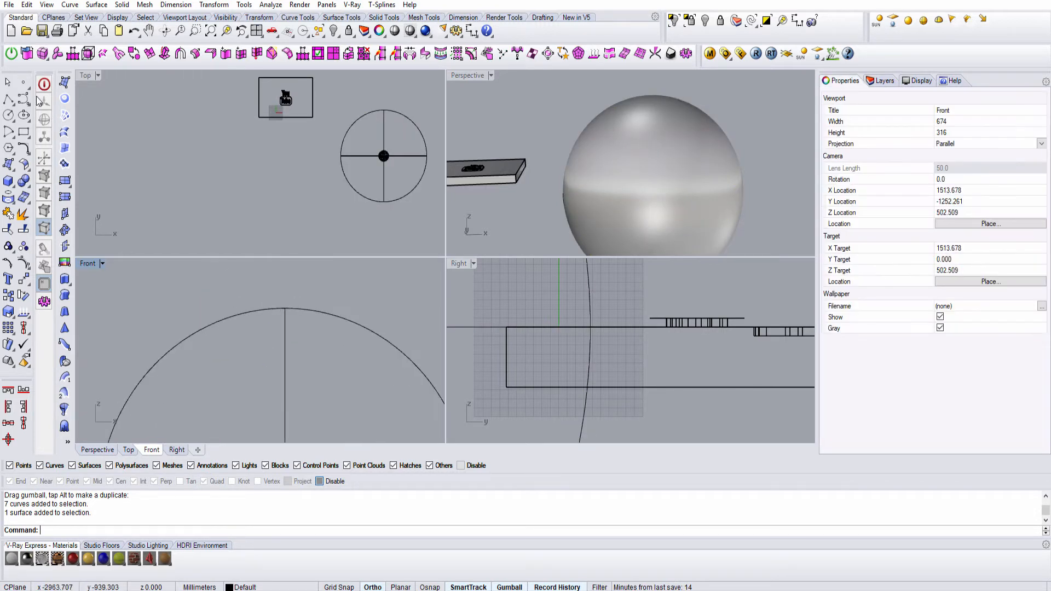
pyautogui.click(8, 99)
pyautogui.scroll(2, 235, 312)
pyautogui.click(290, 311)
pyautogui.click(401, 307)
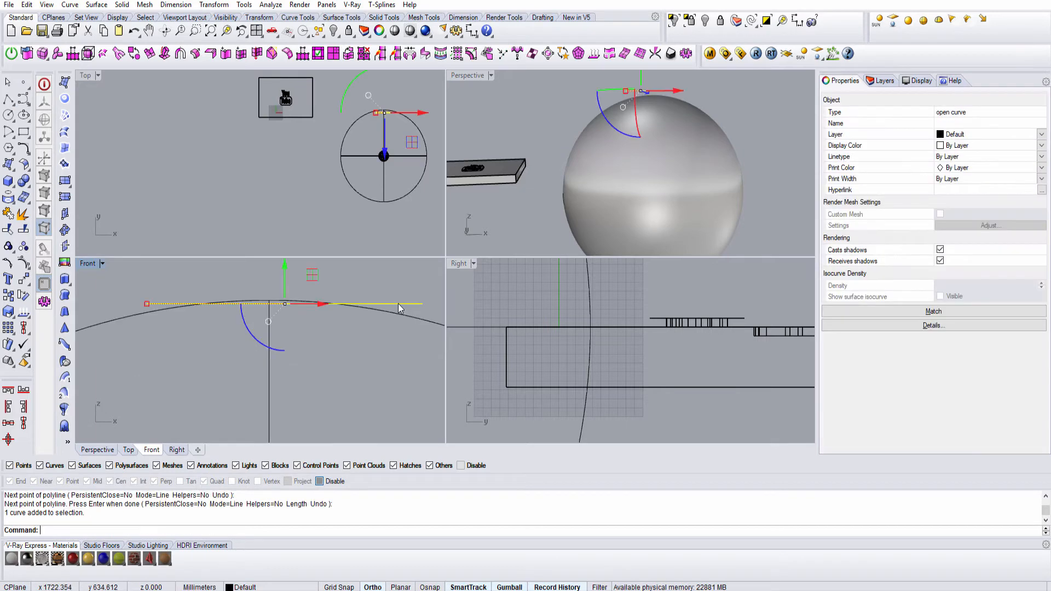
pyautogui.scroll(4, 277, 286)
pyautogui.scroll(-3, 277, 286)
pyautogui.moveTo(277, 285); pyautogui.dragTo(277, 295)
pyautogui.scroll(-4, 241, 309)
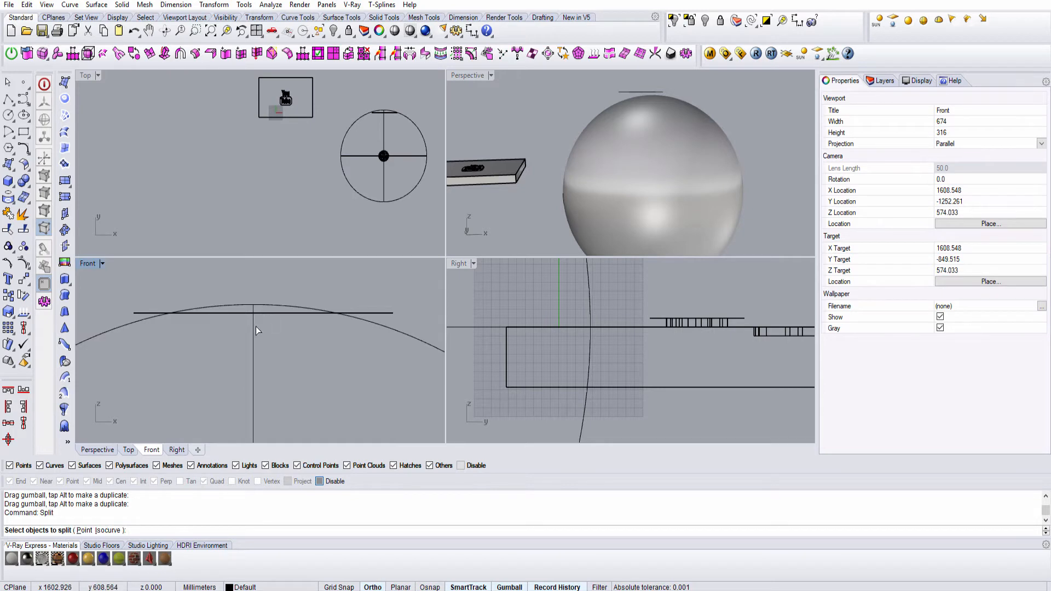
# Split the sphere using the horizontal line as the cutting object.
pyautogui.click(253, 326)
pyautogui.press('Return')
pyautogui.click(264, 313)
pyautogui.press('Return')
# Delete the large lower part of the sphere together with the cutting line, keeping the small top cap.
pyautogui.click(254, 330)
pyautogui.scroll(-8, 254, 328)
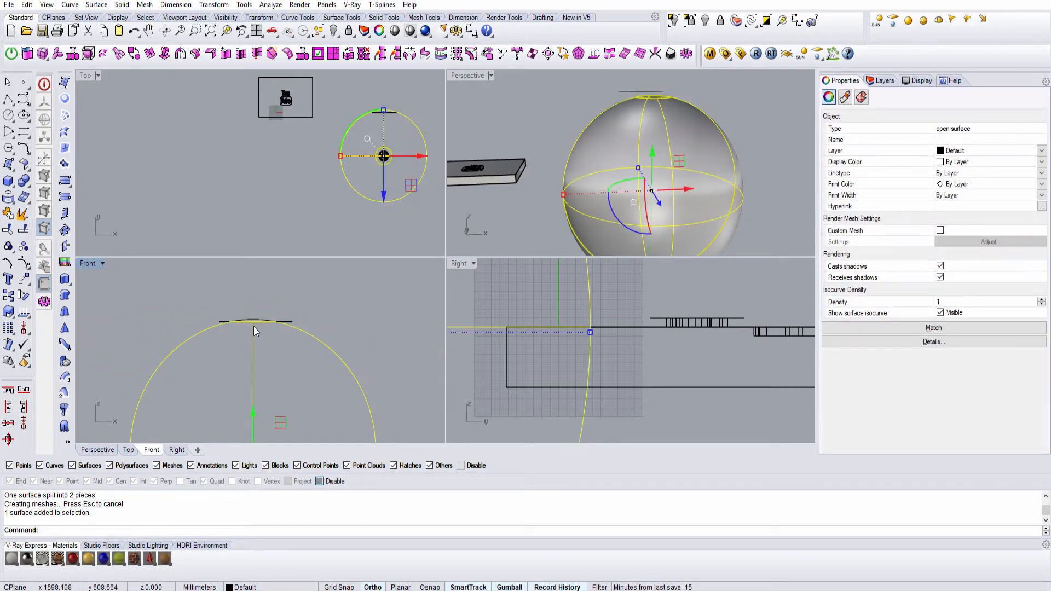
pyautogui.keyDown('shift'); pyautogui.click(265, 322); pyautogui.keyUp('shift')
pyautogui.press('Delete')
# Move the spherical cap straight down in the Front view to just beneath the Volkswagen logo curves.
pyautogui.click(393, 151)
pyautogui.scroll(8, 399, 158)
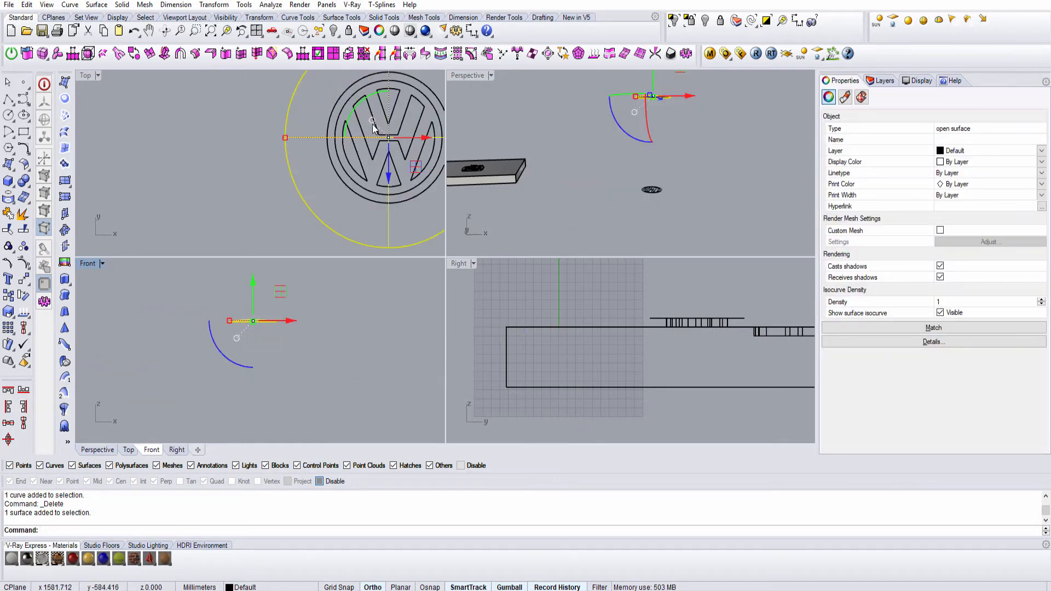
pyautogui.scroll(-4, 236, 199)
pyautogui.moveTo(640, 139); pyautogui.dragTo(651, 185, button='right')
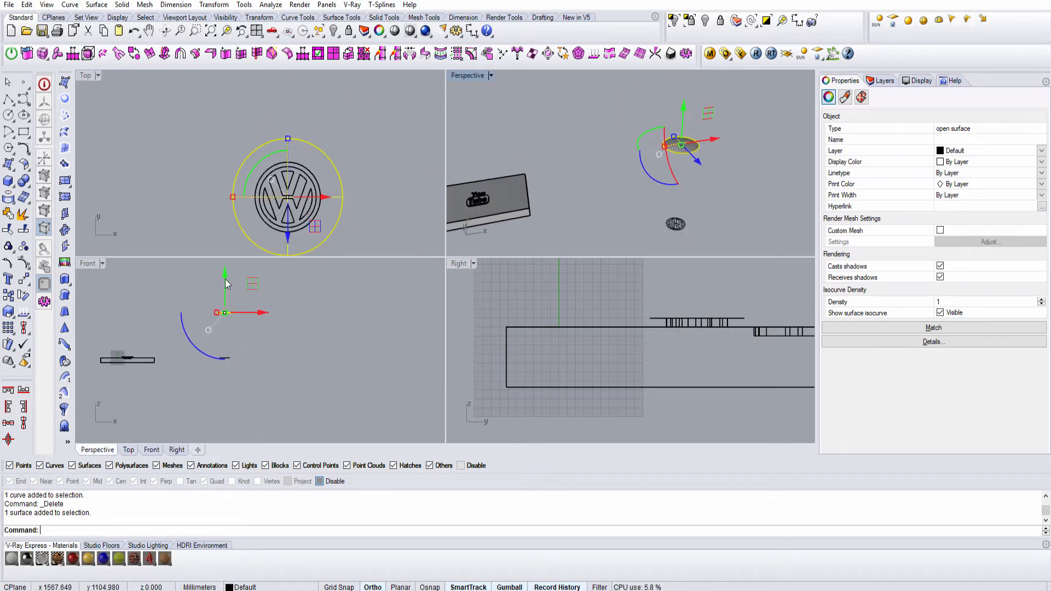
pyautogui.moveTo(227, 284); pyautogui.dragTo(226, 332)
pyautogui.press('Escape')
# Examine the position of the Volkswagen logo curves above the spherical cap in the enlarged Perspective view.
pyautogui.scroll(6, 678, 232)
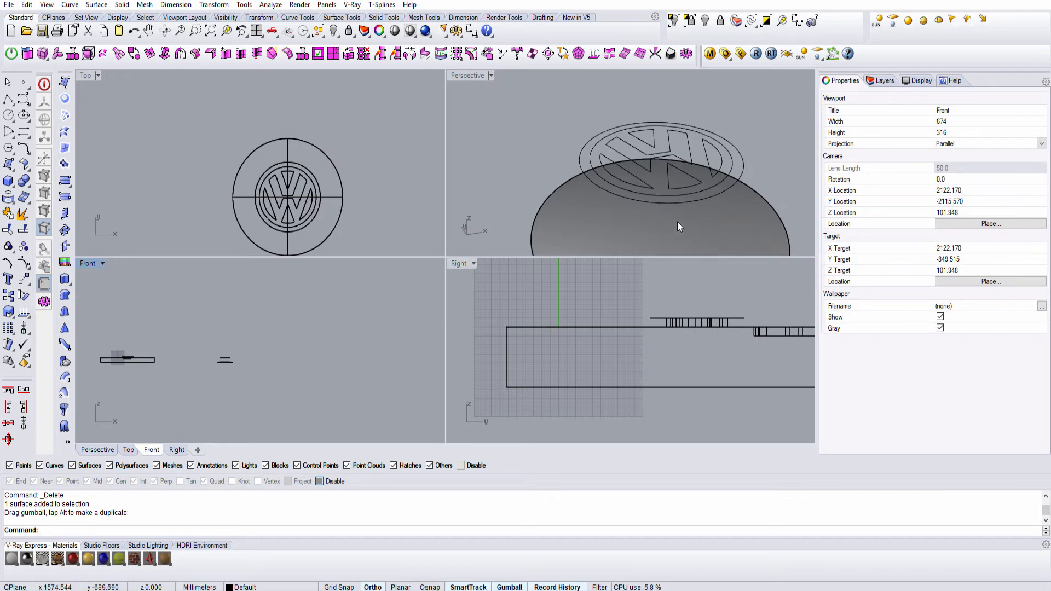
pyautogui.moveTo(591, 152); pyautogui.dragTo(545, 159, button='right')
pyautogui.doubleClick(475, 77)
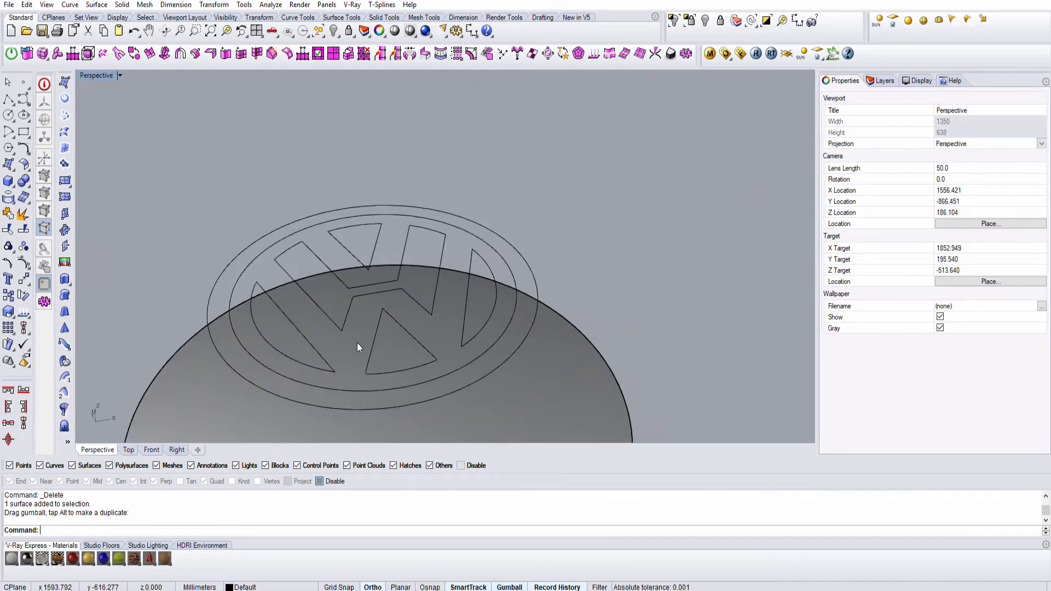
pyautogui.click(211, 400)
pyautogui.write('zs')
pyautogui.press('Return')
pyautogui.press('Escape')
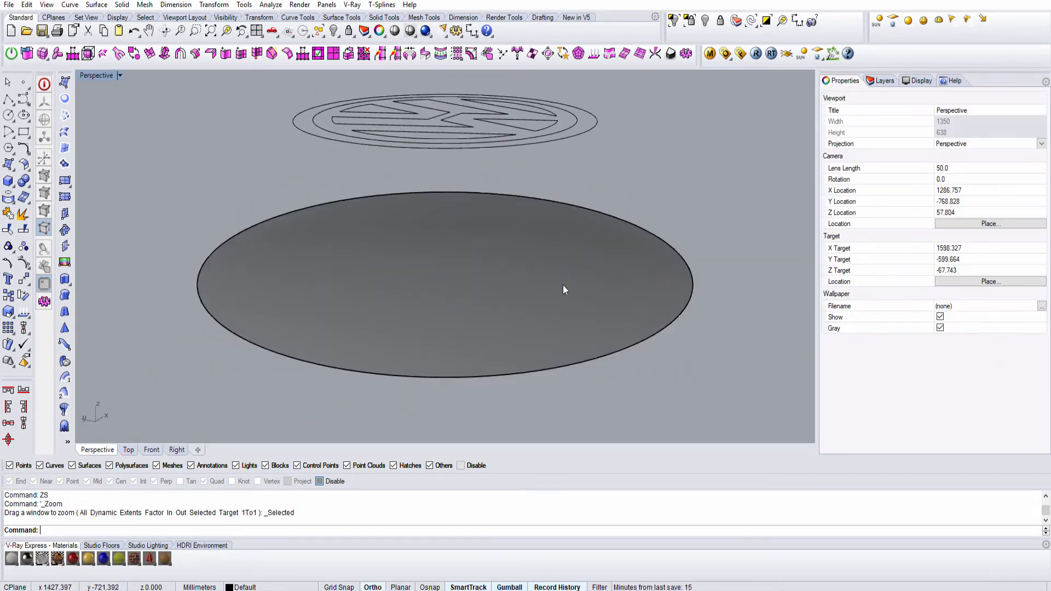
pyautogui.moveTo(563, 285); pyautogui.dragTo(402, 246, button='right')
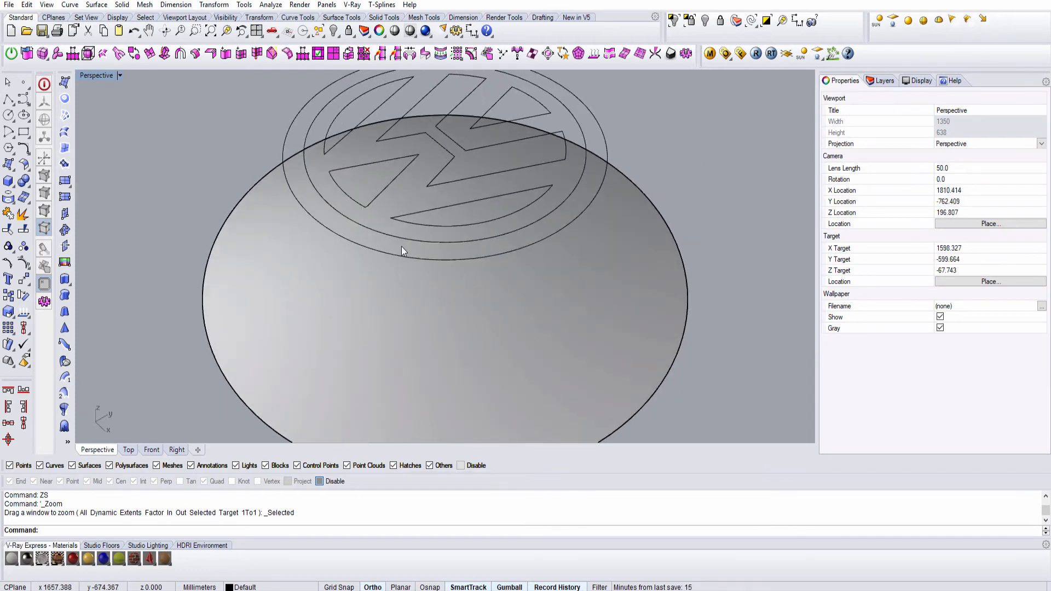
pyautogui.scroll(-5, 401, 248)
pyautogui.doubleClick(101, 76)
# Project the Volkswagen logo curves onto the spherical cap from the Top view.
pyautogui.scroll(4, 253, 211)
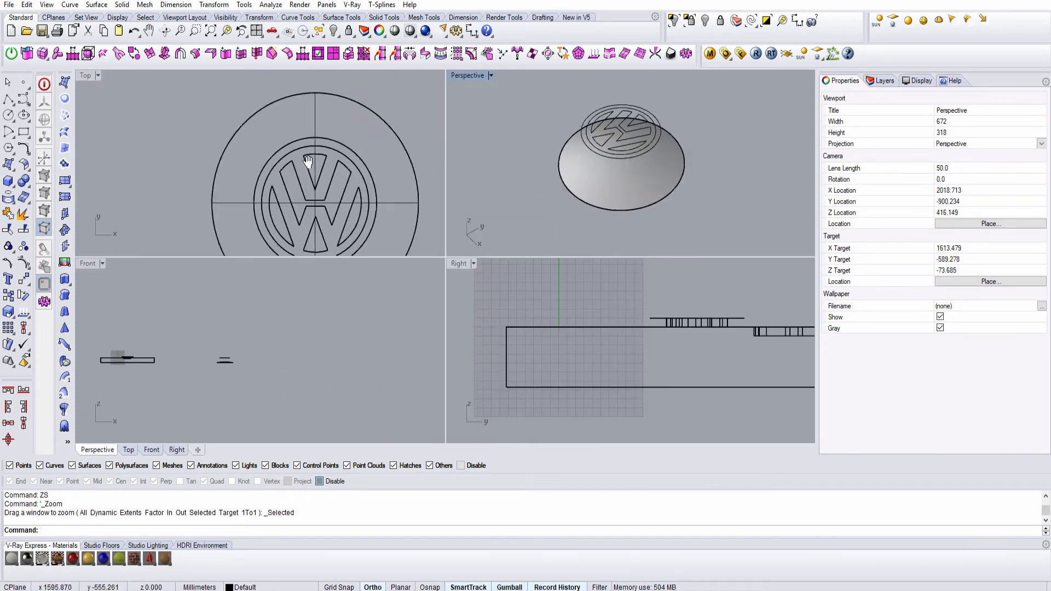
pyautogui.click(333, 163)
pyautogui.scroll(-1, 334, 164)
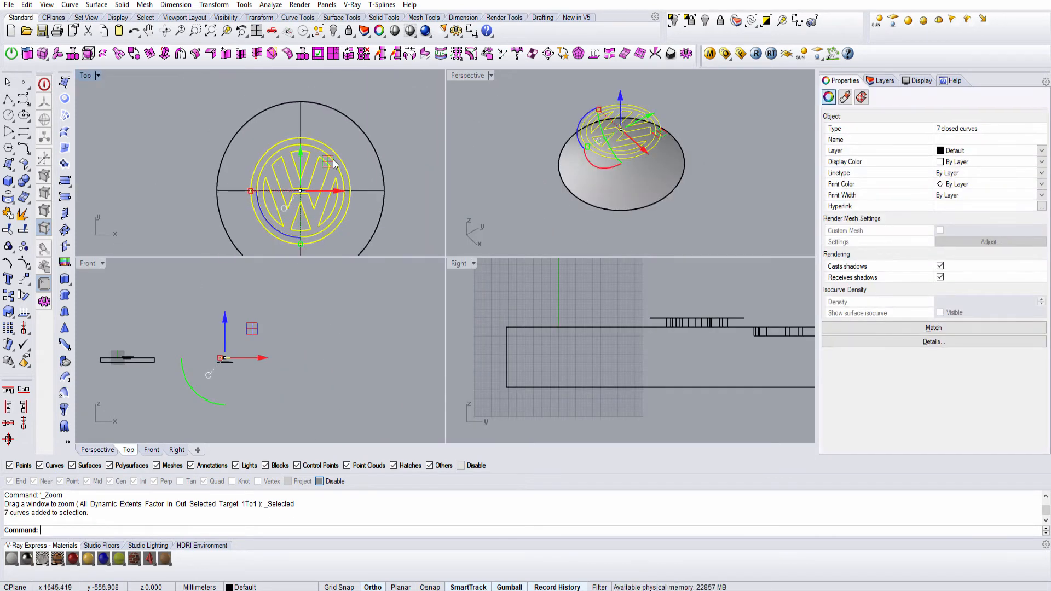
pyautogui.write('Project')
pyautogui.press('Return')
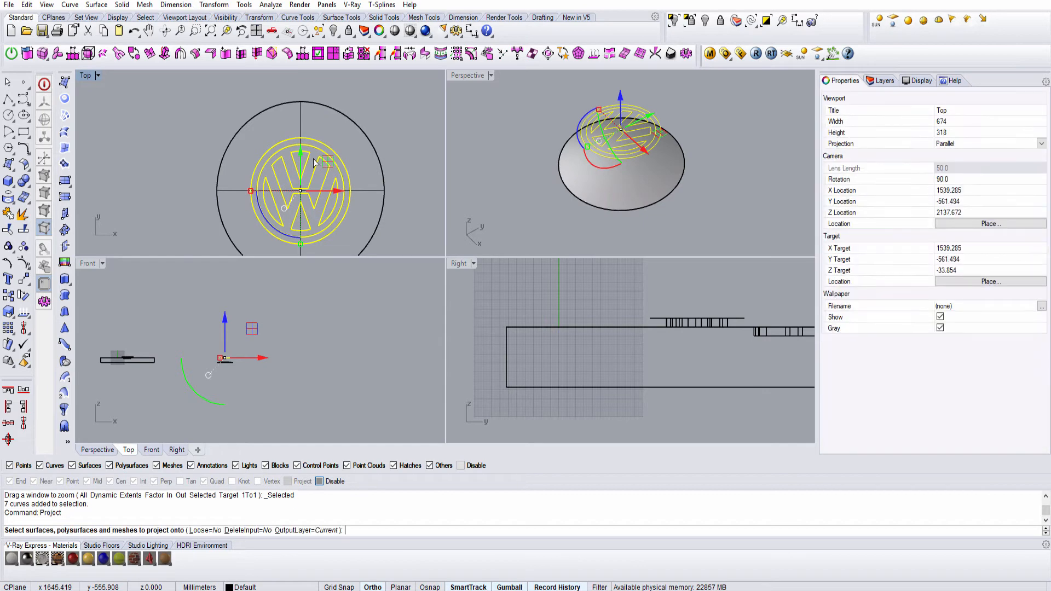
pyautogui.click(373, 155)
pyautogui.press('Return')
pyautogui.scroll(-5, 303, 193)
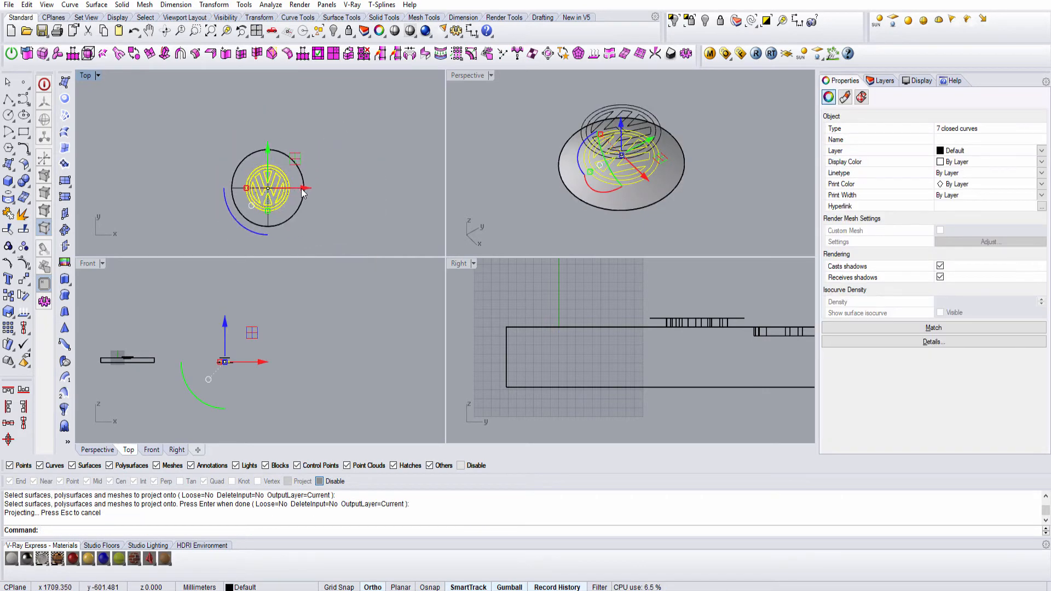
# Try moving the projected logo curves along X clear of the cap to inspect them, and undo the move.
pyautogui.moveTo(304, 193); pyautogui.dragTo(403, 194)
pyautogui.press('alt')
pyautogui.click(554, 195)
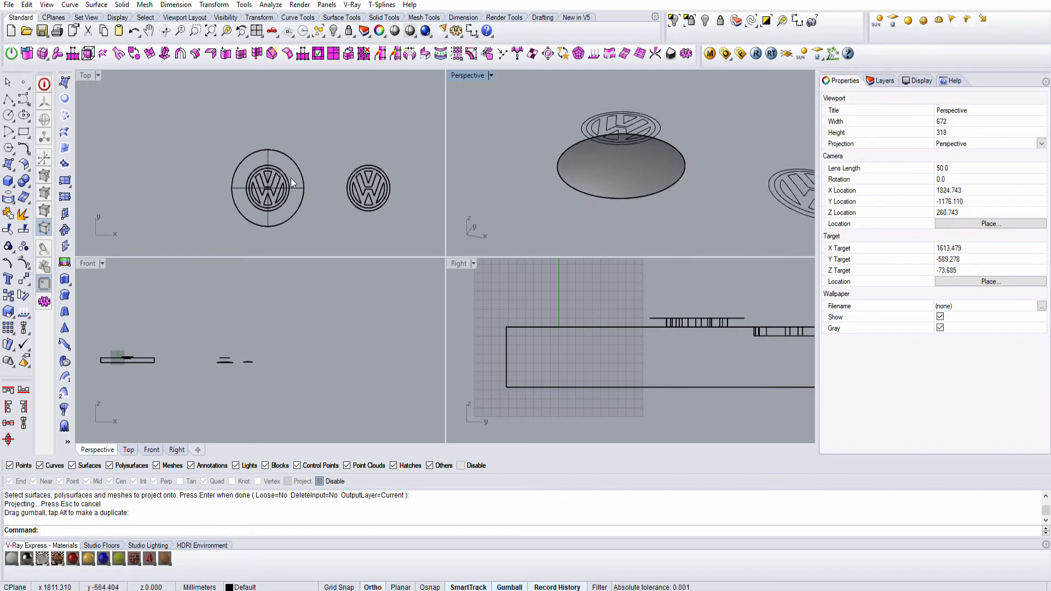
pyautogui.scroll(8, 278, 191)
pyautogui.moveTo(669, 156)
pyautogui.mouseDown(button='right')
pyautogui.moveTo(662, 172)
pyautogui.moveTo(699, 183)
pyautogui.mouseUp(button='right')
pyautogui.hotkey('ctrl', 'alt', 's')
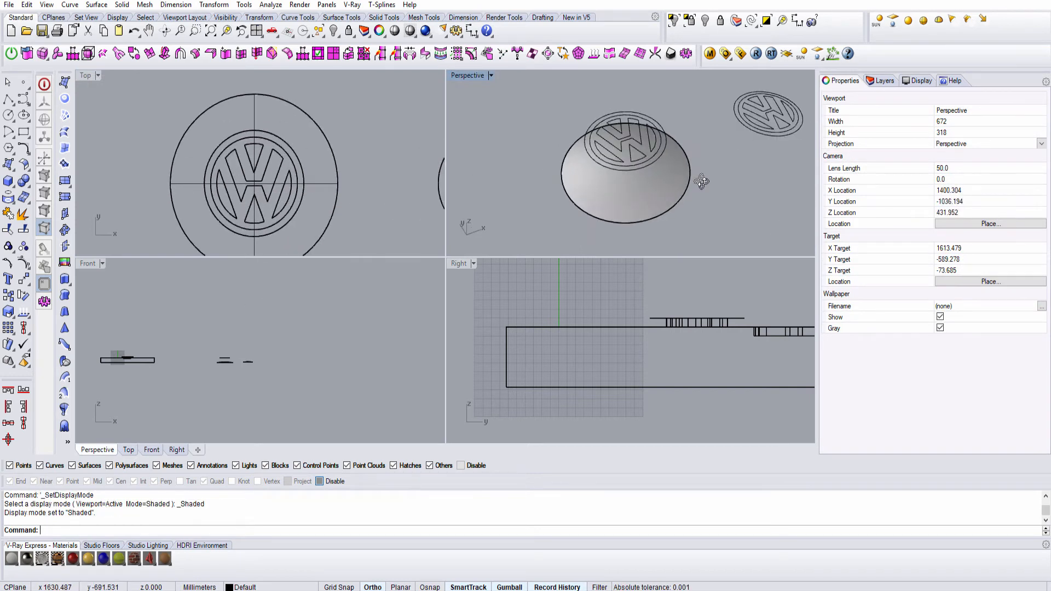
pyautogui.scroll(8, 639, 186)
pyautogui.scroll(-8, 640, 186)
pyautogui.moveTo(622, 160); pyautogui.dragTo(575, 144, button='right')
pyautogui.scroll(9, 710, 192)
pyautogui.moveTo(706, 183); pyautogui.dragTo(726, 199, button='right')
pyautogui.hotkey('ctrl', 'z')
# Move the original flat Volkswagen logo curves aside along X, leaving only the projected curves on the cap.
pyautogui.scroll(-10, 597, 162)
pyautogui.scroll(6, 635, 200)
pyautogui.moveTo(635, 200); pyautogui.dragTo(621, 140, button='right')
pyautogui.moveTo(607, 121); pyautogui.dragTo(744, 162)
pyautogui.scroll(-4, 610, 111)
pyautogui.moveTo(609, 111); pyautogui.dragTo(651, 117, button='right')
pyautogui.moveTo(598, 119); pyautogui.dragTo(726, 117)
pyautogui.press('Escape')
# Inspect the projected curves up close and copy the spherical cap surface to the clipboard.
pyautogui.scroll(3, 572, 141)
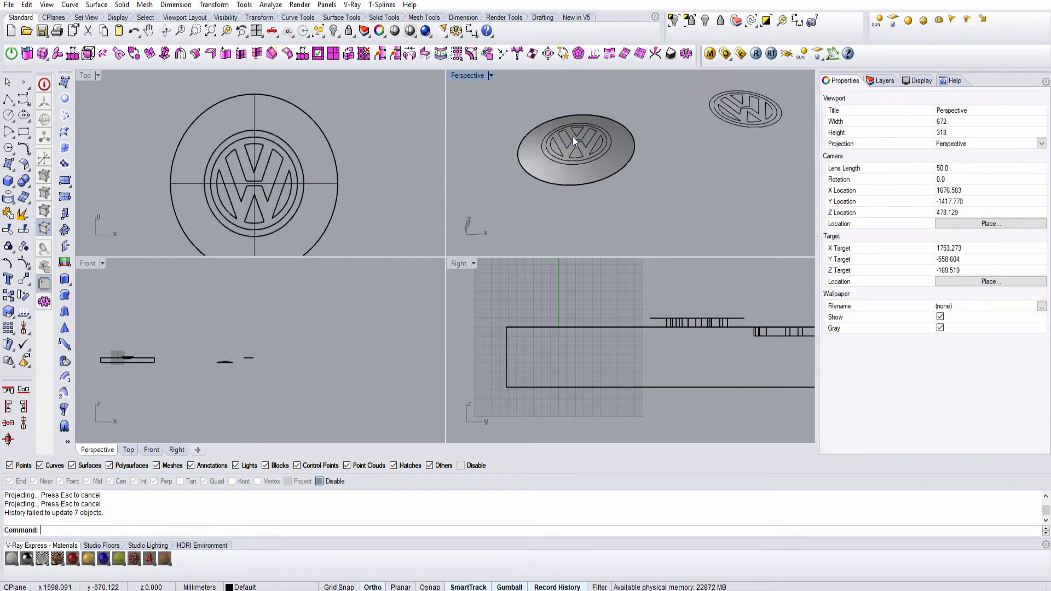
pyautogui.scroll(5, 572, 143)
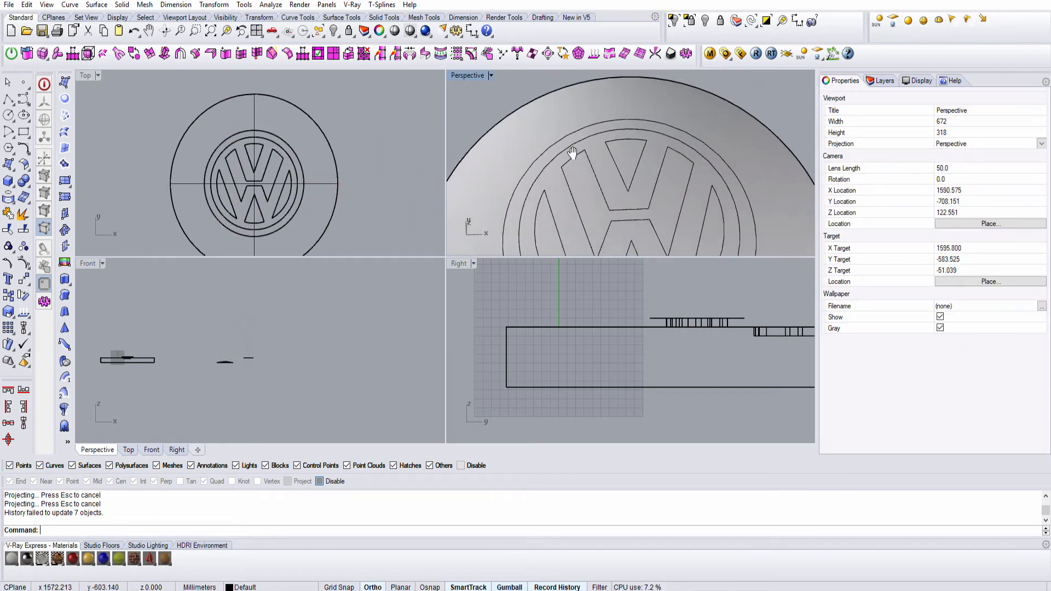
pyautogui.moveTo(664, 231); pyautogui.dragTo(635, 167, button='right')
pyautogui.scroll(-5, 579, 229)
pyautogui.keyDown('shift'); pyautogui.moveTo(579, 230); pyautogui.dragTo(591, 186, button='right'); pyautogui.keyUp('shift')
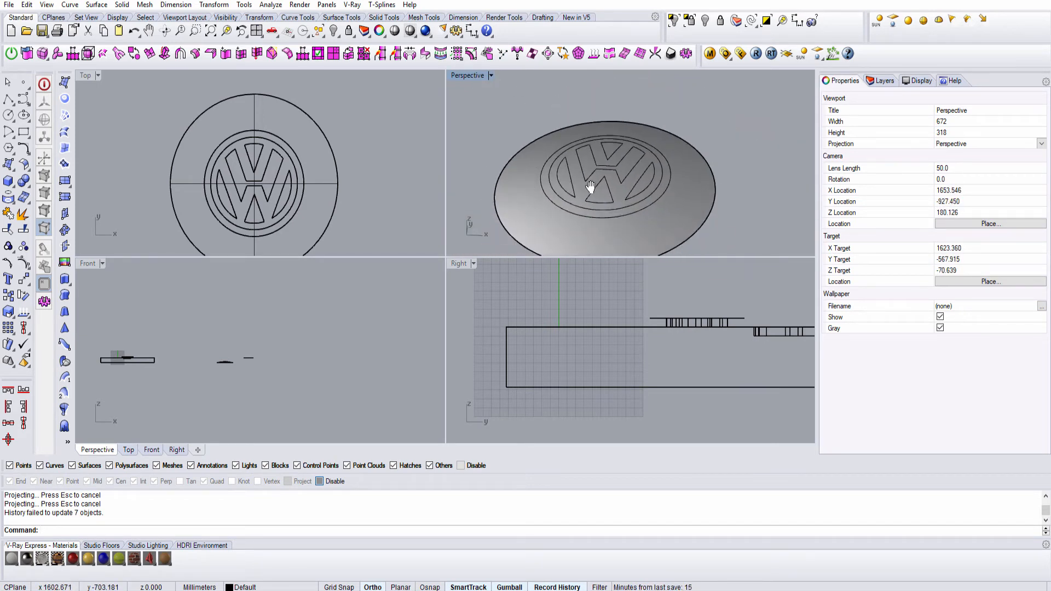
pyautogui.click(696, 211)
pyautogui.hotkey('ctrl', 'c')
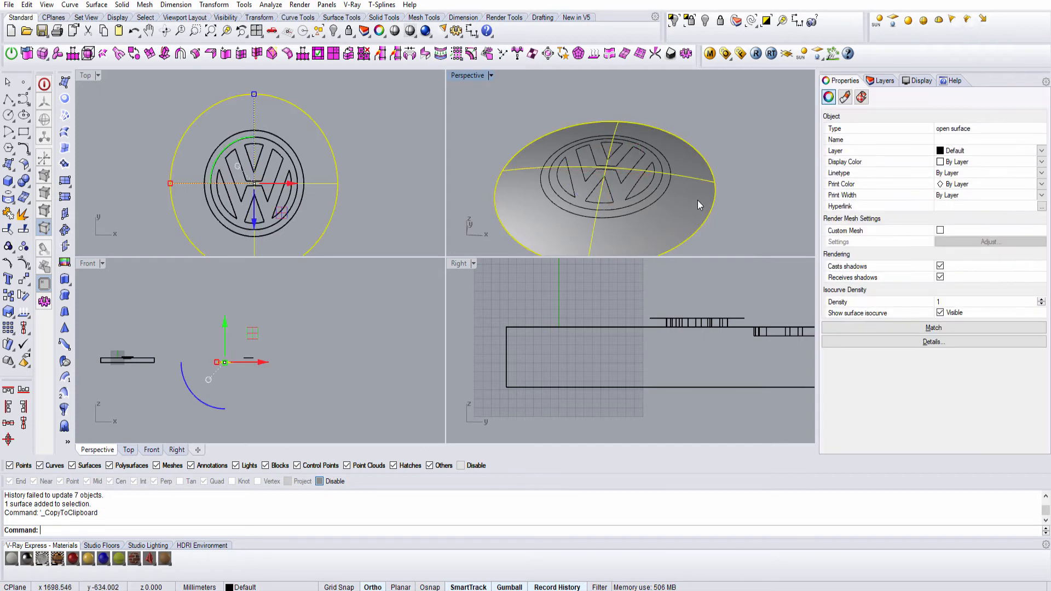
pyautogui.press('Escape')
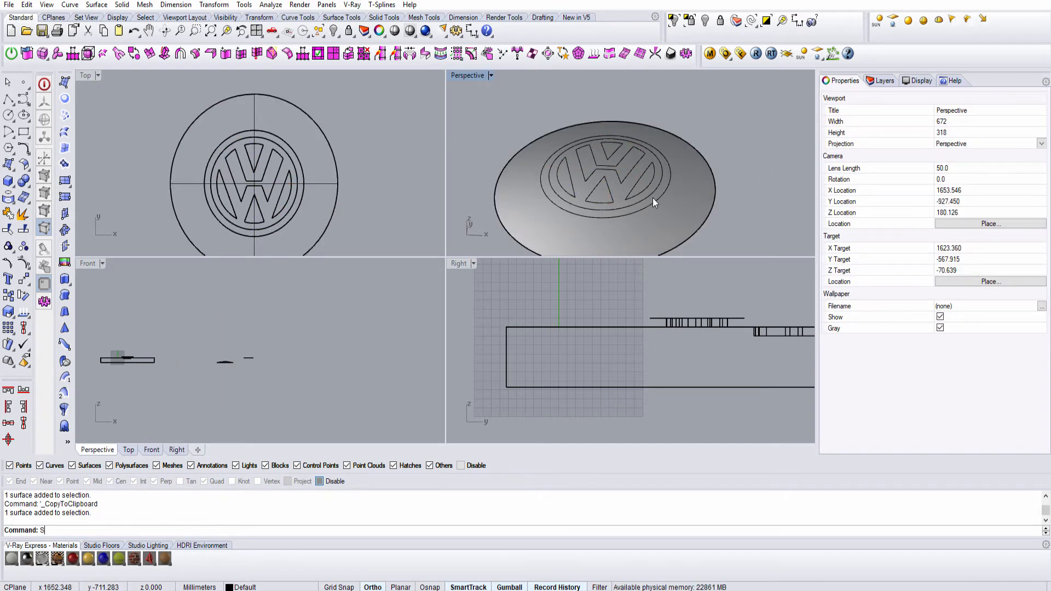
pyautogui.press('Return')
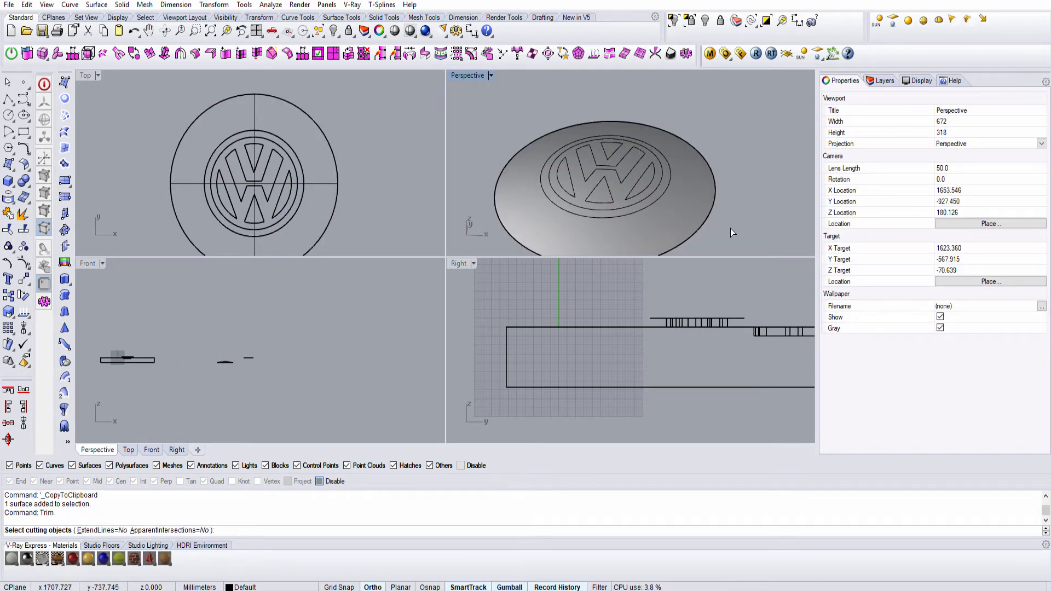
pyautogui.moveTo(582, 146); pyautogui.dragTo(581, 146)
pyautogui.press('Return')
pyautogui.scroll(4, 602, 182)
pyautogui.press('Escape')
pyautogui.scroll(-8, 541, 173)
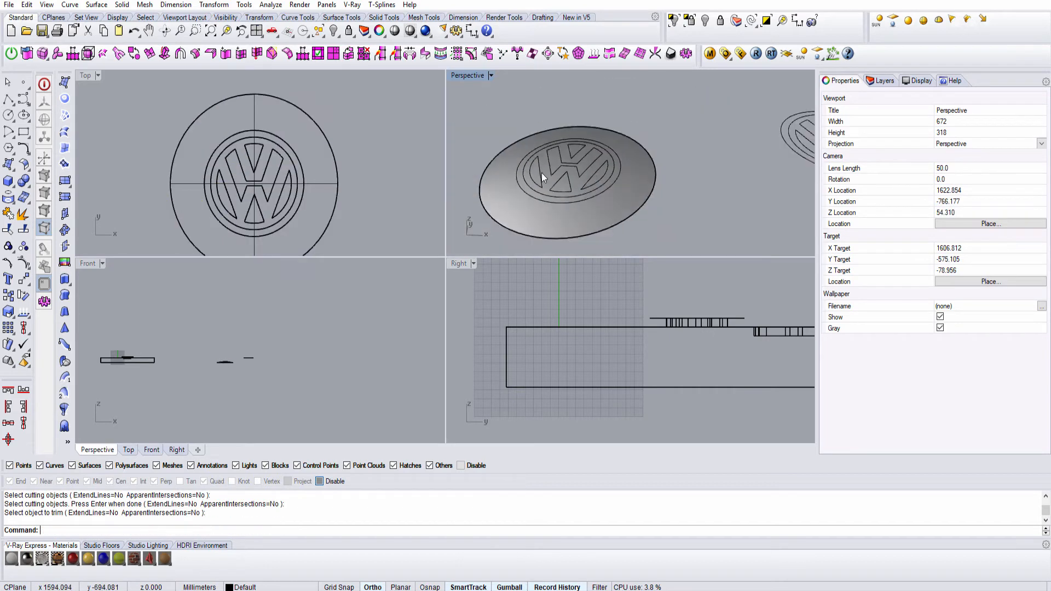
# Trim the cap with the projected curves, removing the openings between the logo strokes and the ring between the two circles.
pyautogui.moveTo(690, 126); pyautogui.dragTo(540, 180)
pyautogui.press('Return')
pyautogui.scroll(5, 575, 164)
pyautogui.click(569, 170)
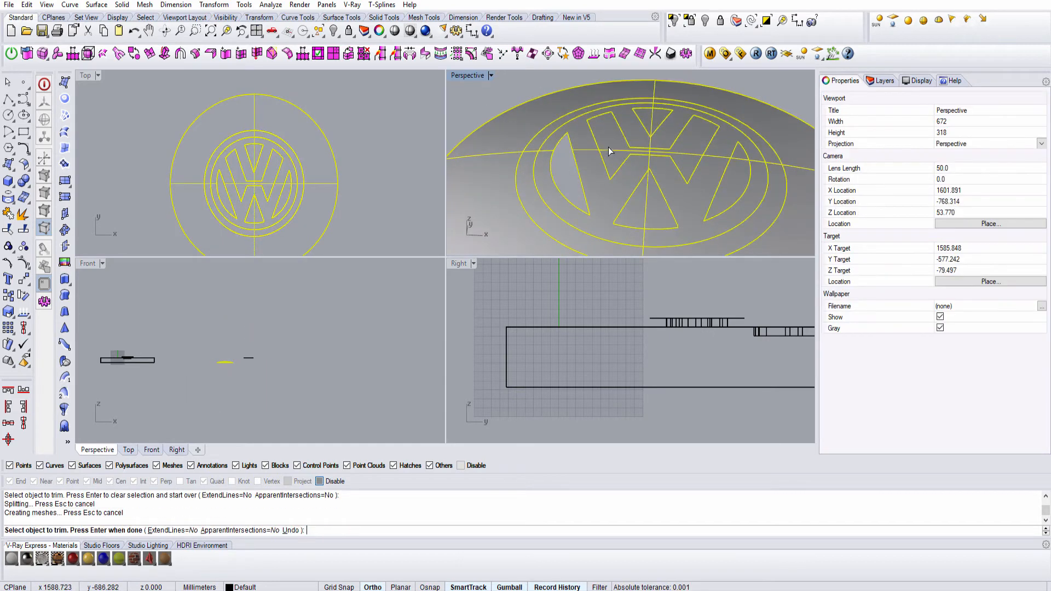
pyautogui.click(643, 132)
pyautogui.moveTo(643, 131); pyautogui.dragTo(634, 179, button='right')
pyautogui.click(652, 120)
pyautogui.scroll(-6, 651, 120)
pyautogui.click(634, 178)
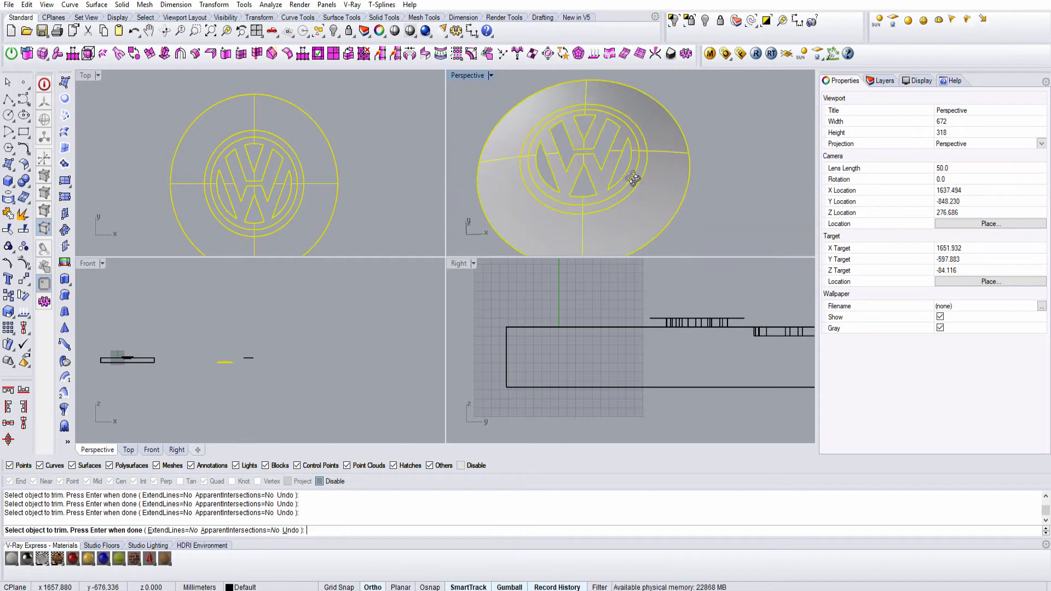
pyautogui.scroll(7, 634, 177)
pyautogui.scroll(-10, 638, 172)
pyautogui.scroll(6, 623, 157)
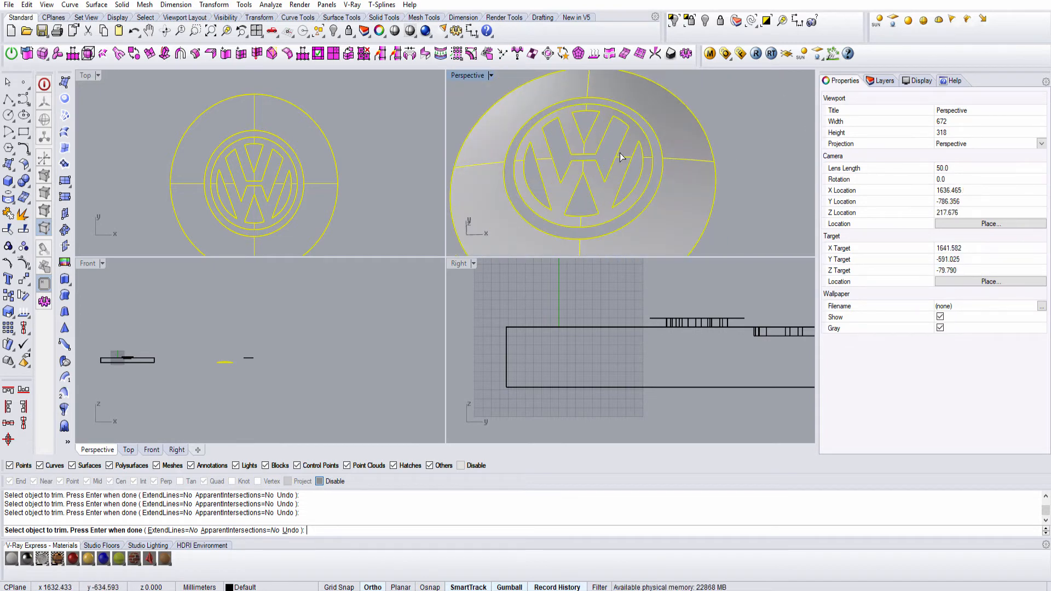
pyautogui.press('Return')
pyautogui.scroll(-6, 623, 158)
pyautogui.press('Escape')
# Check the trimmed Volkswagen emblem in Rendered display in the Perspective view and return to Shaded display.
pyautogui.moveTo(623, 157); pyautogui.dragTo(654, 82, button='right')
pyautogui.hotkey('ctrl', 'alt', 'r')
pyautogui.hotkey('ctrl', 'alt', 's')
pyautogui.scroll(8, 606, 124)
pyautogui.moveTo(606, 124); pyautogui.dragTo(581, 176, button='right')
pyautogui.scroll(-6, 603, 155)
pyautogui.moveTo(590, 140)
pyautogui.mouseDown(button='right')
pyautogui.moveTo(582, 128)
pyautogui.moveTo(588, 154)
pyautogui.mouseUp(button='right')
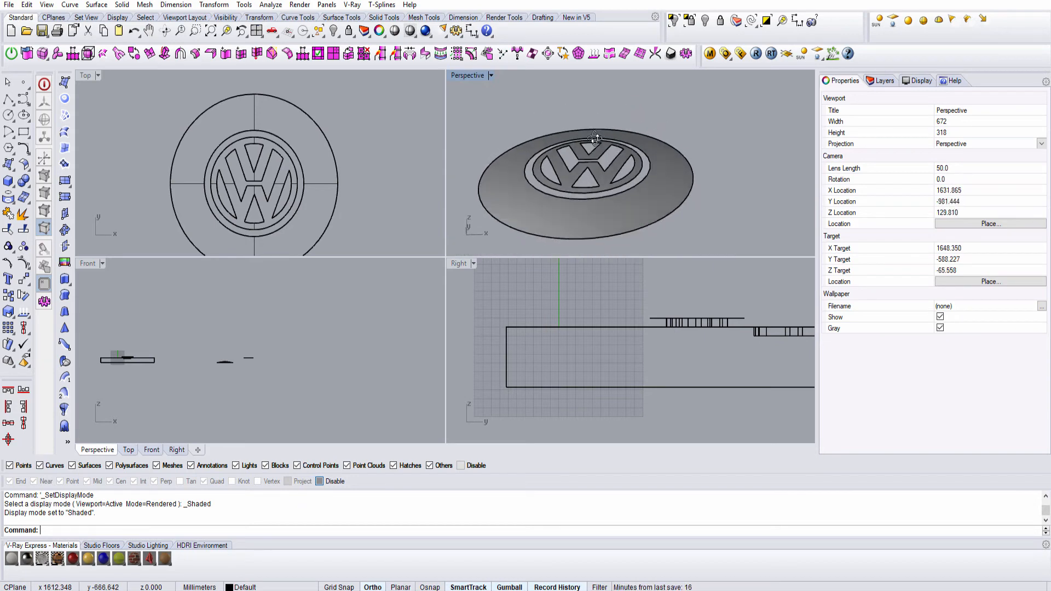
# Delete the outer part of the cap surface surrounding the Volkswagen emblem.
pyautogui.scroll(3, 590, 166)
pyautogui.click(721, 167)
pyautogui.press('Delete')
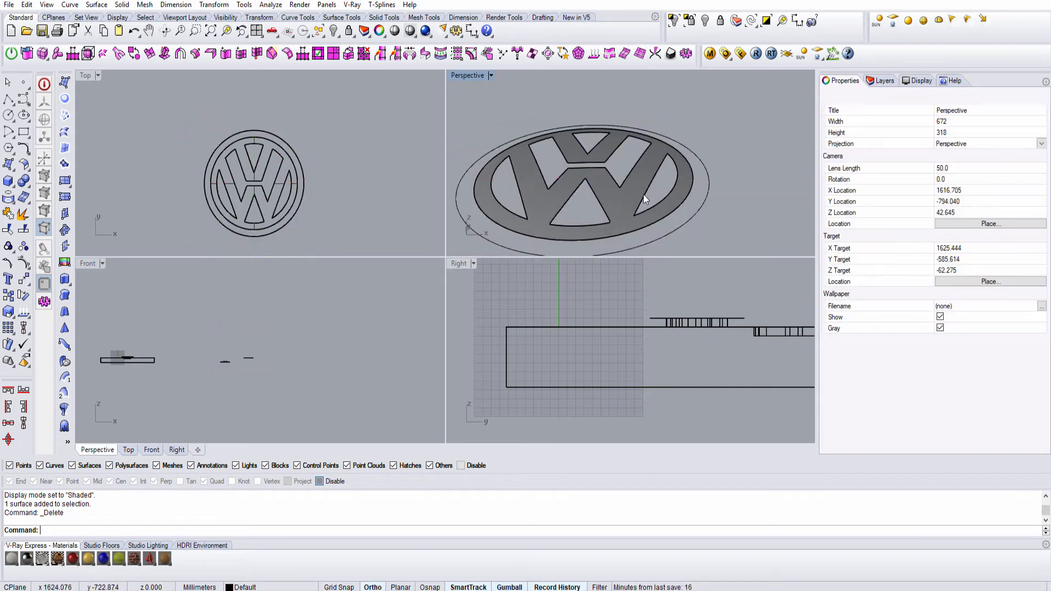
# Offset the trimmed Volkswagen emblem surface by 5 into a solid, keeping the upward offset direction.
pyautogui.click(677, 218)
pyautogui.press('Escape')
pyautogui.moveTo(674, 215); pyautogui.dragTo(670, 241, button='right')
pyautogui.click(546, 188)
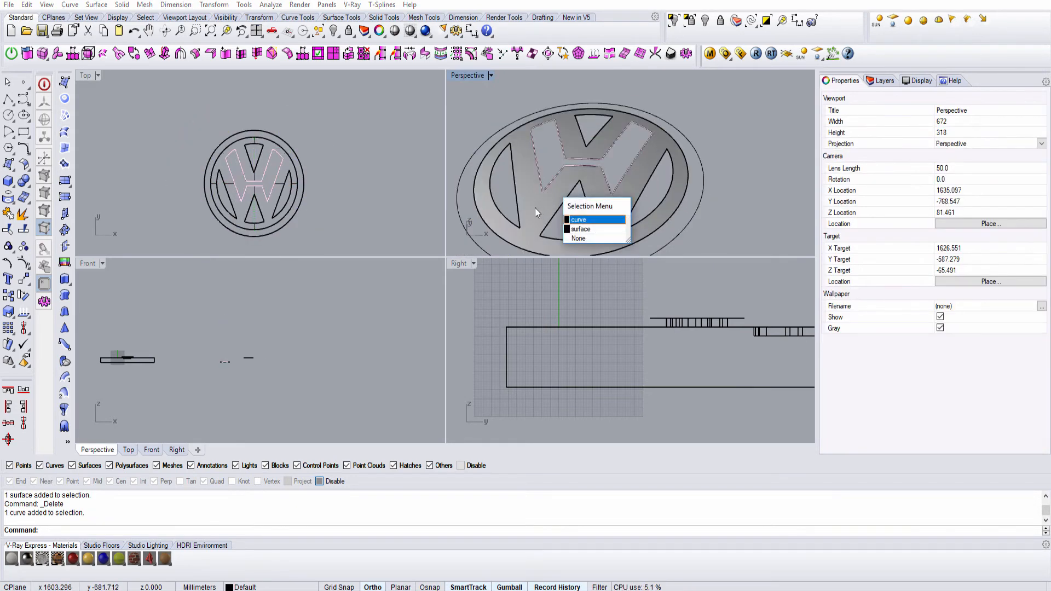
pyautogui.click(534, 208)
pyautogui.write('Offset')
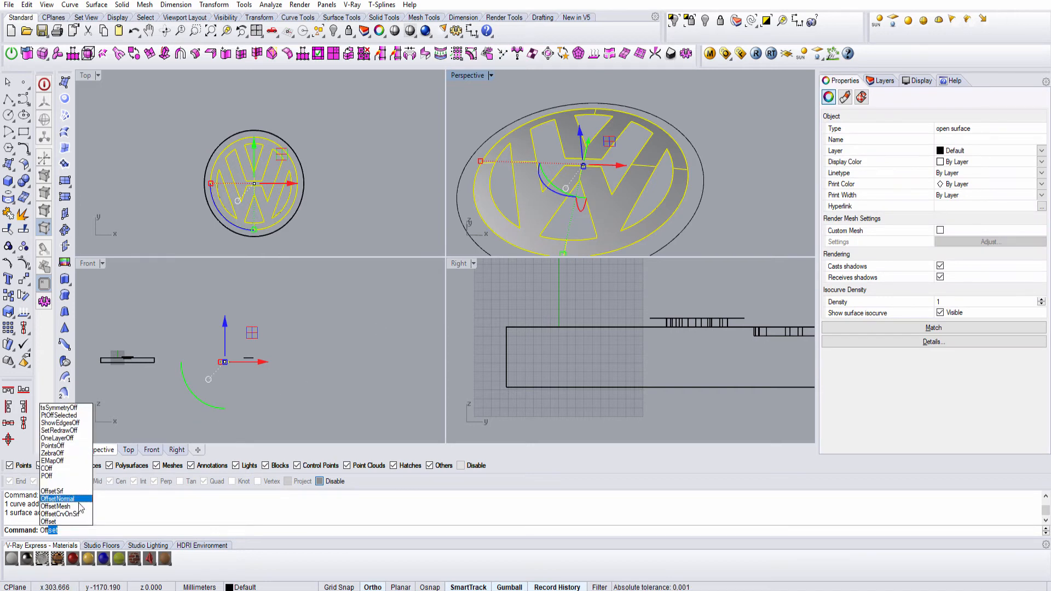
pyautogui.click(67, 492)
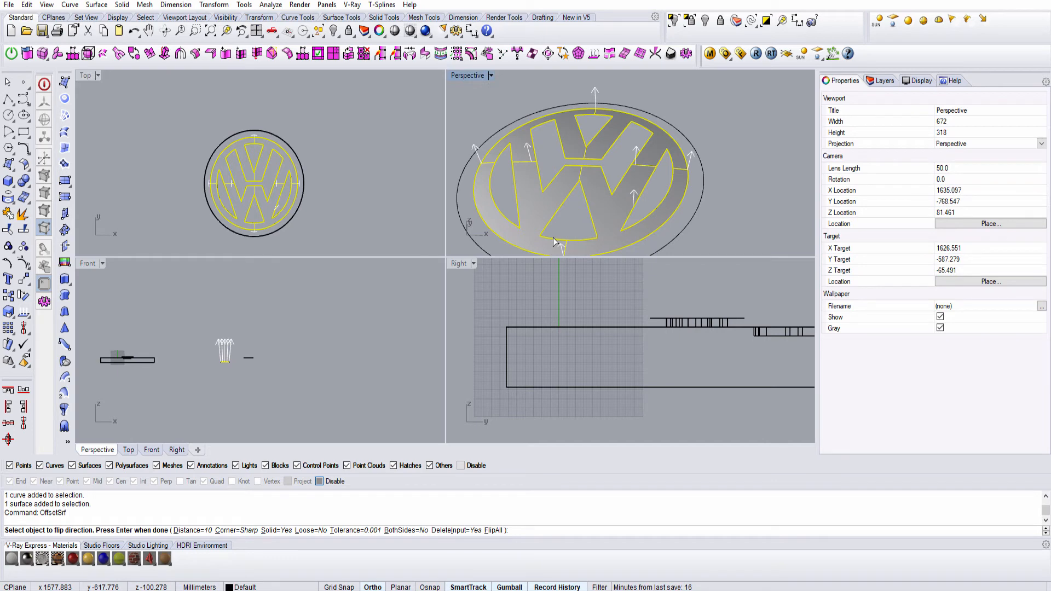
pyautogui.write('5')
pyautogui.press('Return')
pyautogui.rightClick(684, 163)
# Paste the copied spherical cap surface back underneath the solid emblem and check how the two meet.
pyautogui.moveTo(687, 225); pyautogui.dragTo(669, 199, button='right')
pyautogui.scroll(-3, 694, 179)
pyautogui.hotkey('ctrl', 'v')
pyautogui.press('Escape')
pyautogui.scroll(4, 669, 199)
pyautogui.click(684, 158)
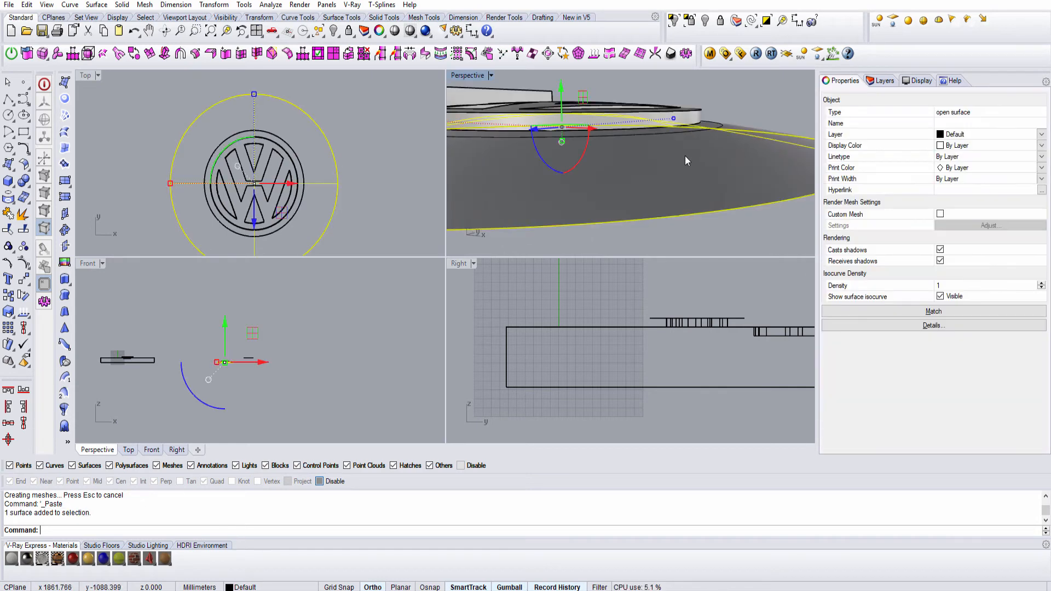
pyautogui.moveTo(684, 158)
pyautogui.mouseDown(button='right')
pyautogui.moveTo(639, 172)
pyautogui.moveTo(674, 176)
pyautogui.mouseUp(button='right')
pyautogui.press('Escape')
pyautogui.scroll(-3, 639, 172)
# Maximize the Perspective view and fillet the top edges of the emblem's crescent-shaped side opening with radius 1.
pyautogui.hotkey('ctrl', 'm')
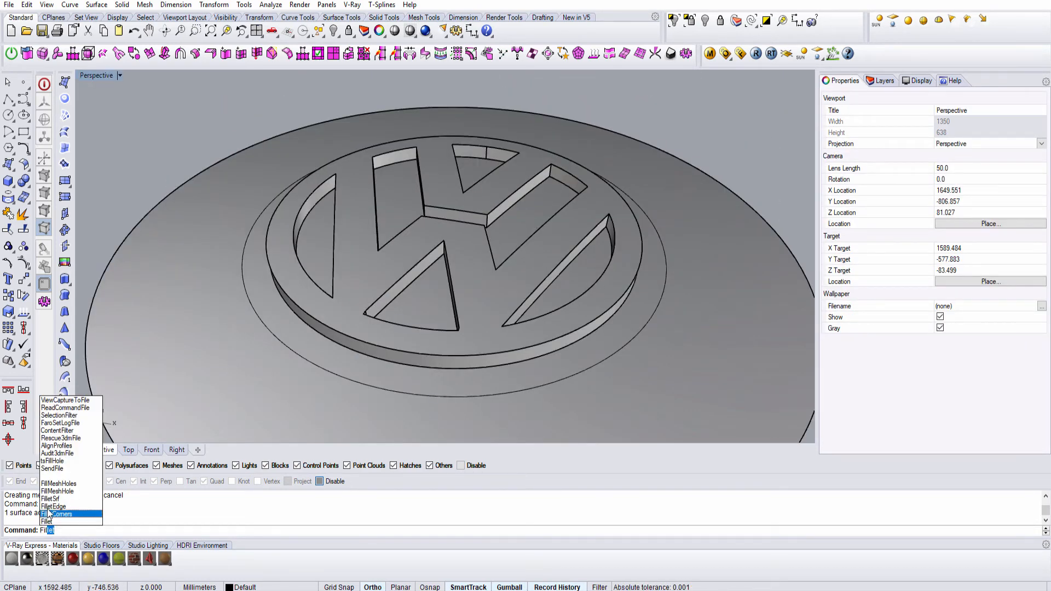
pyautogui.click(53, 507)
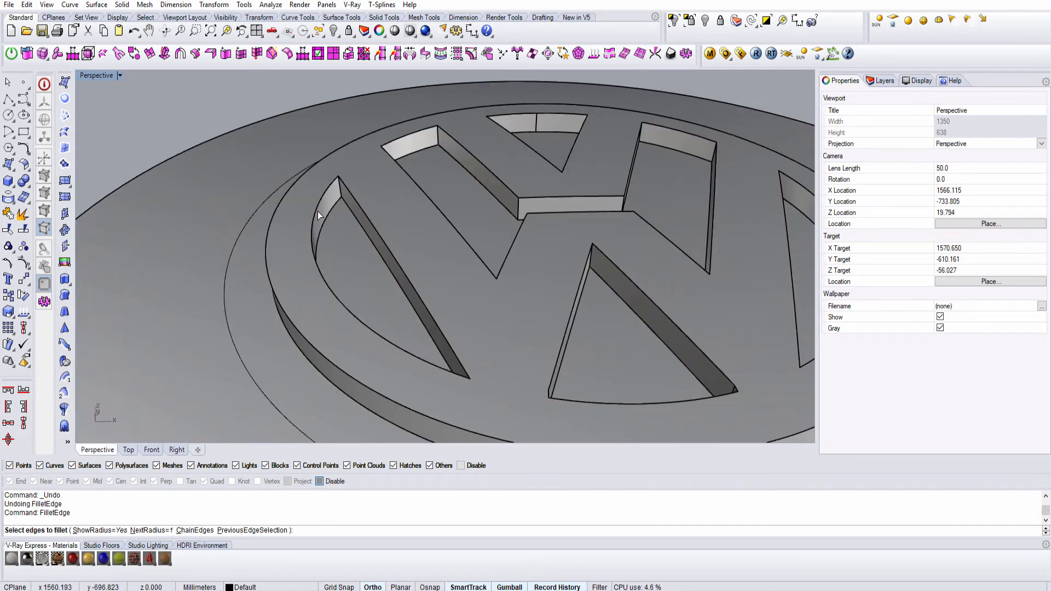
pyautogui.click(320, 214)
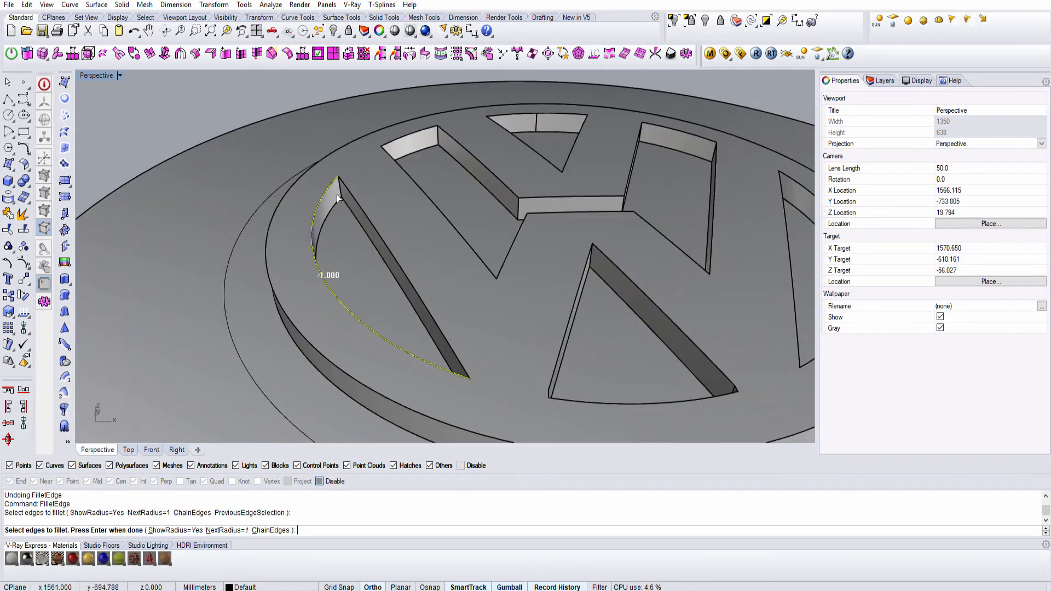
pyautogui.click(345, 187)
pyautogui.click(340, 188)
pyautogui.moveTo(459, 299); pyautogui.dragTo(630, 328, button='right')
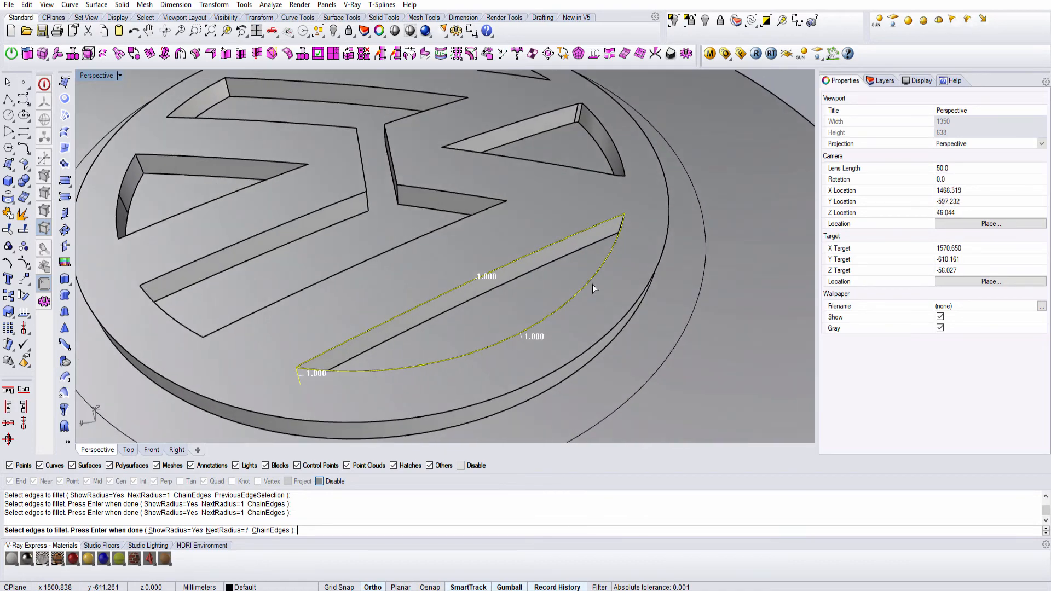
pyautogui.moveTo(610, 232); pyautogui.dragTo(607, 215, button='right')
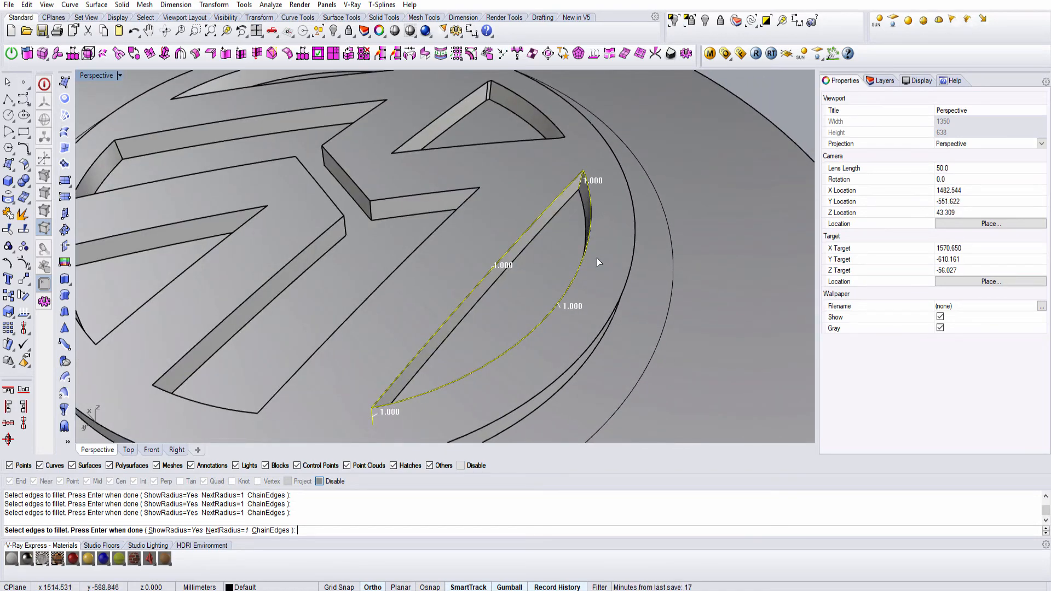
pyautogui.moveTo(598, 262); pyautogui.dragTo(416, 328, button='right')
pyautogui.press('Return')
pyautogui.press('Return')
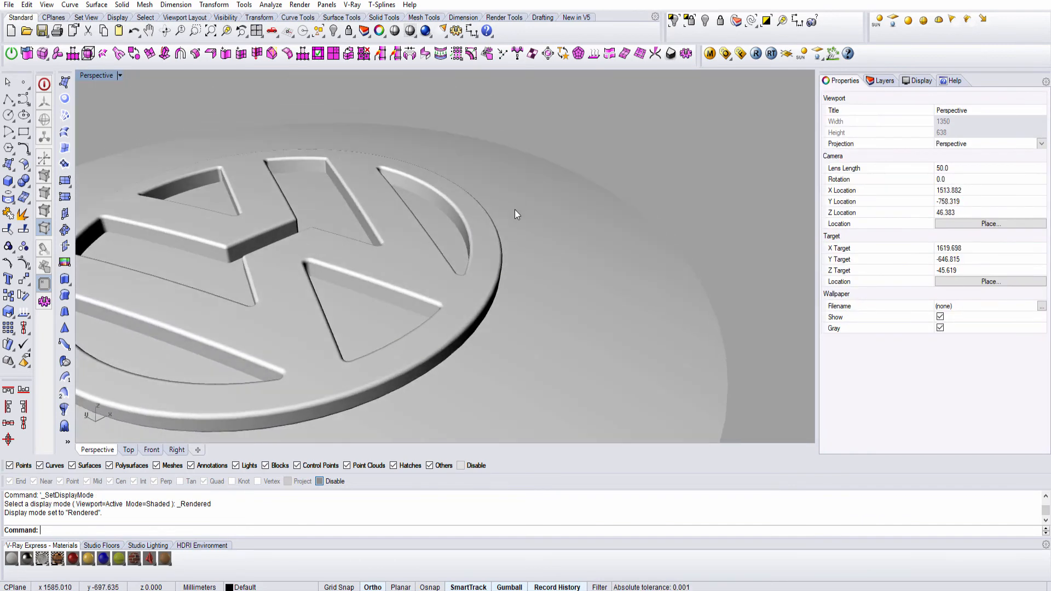
# Examine the filleted emblem on the cap in Rendered display and again in Shaded display.
pyautogui.scroll(-8, 514, 212)
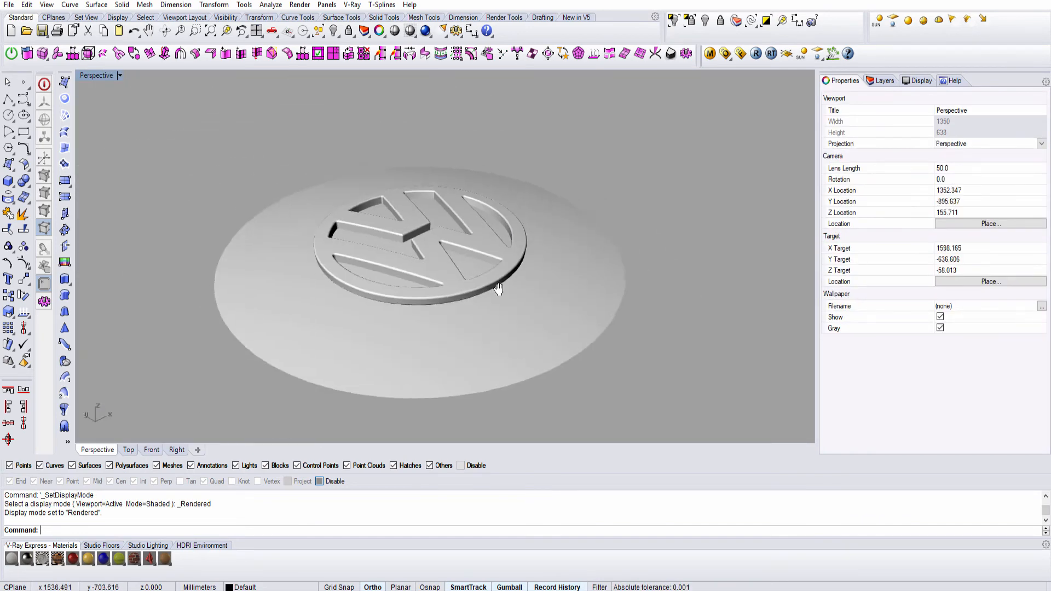
pyautogui.moveTo(498, 290); pyautogui.dragTo(423, 317, button='right')
pyautogui.scroll(4, 501, 315)
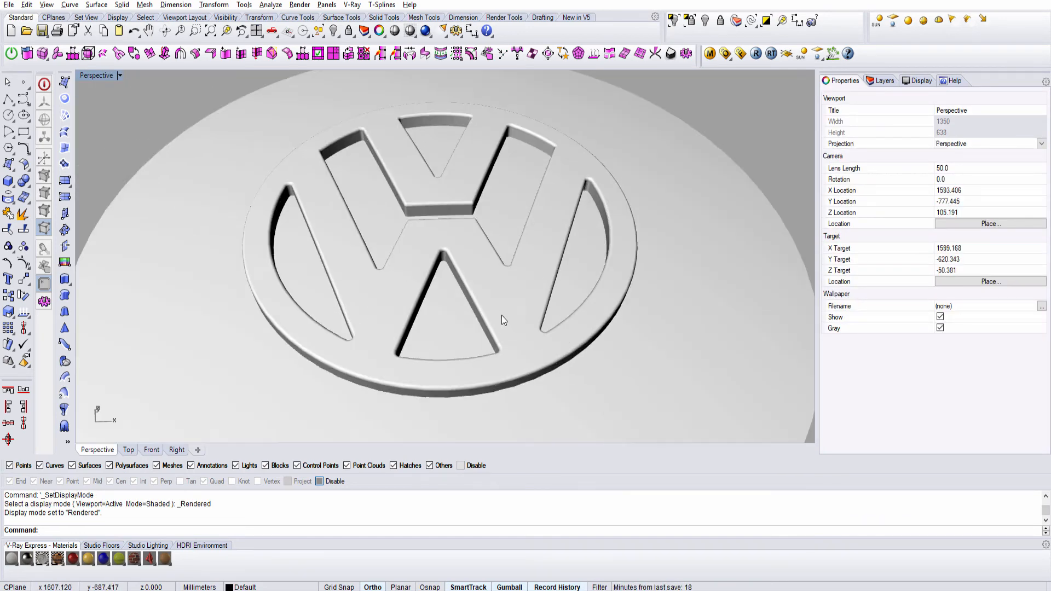
pyautogui.hotkey('ctrl', 'alt', 's')
pyautogui.moveTo(502, 316)
pyautogui.mouseDown(button='right')
pyautogui.moveTo(474, 291)
pyautogui.moveTo(363, 270)
pyautogui.moveTo(498, 204)
pyautogui.moveTo(422, 178)
pyautogui.mouseUp(button='right')
pyautogui.scroll(-15, 478, 291)
pyautogui.keyDown('shift'); pyautogui.moveTo(766, 297); pyautogui.dragTo(468, 252, button='right'); pyautogui.keyUp('shift')
pyautogui.scroll(6, 316, 238)
pyautogui.keyDown('shift'); pyautogui.moveTo(629, 283); pyautogui.dragTo(524, 268, button='right'); pyautogui.keyUp('shift')
# Zoom to the selected cap surface and inspect from a low angle how the emblem sits on it.
pyautogui.click(333, 235)
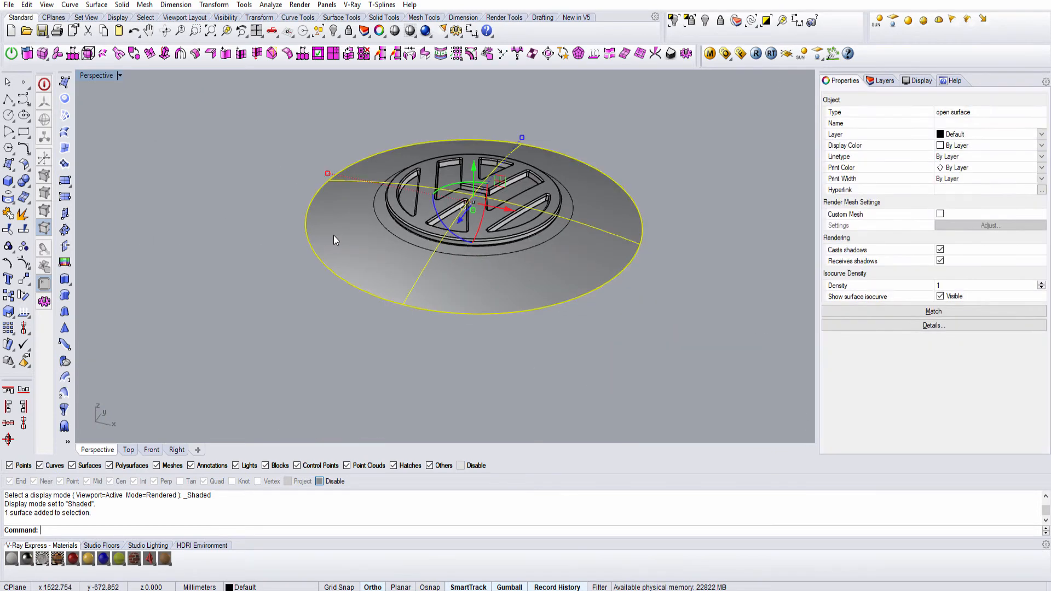
pyautogui.write('zs')
pyautogui.press('Return')
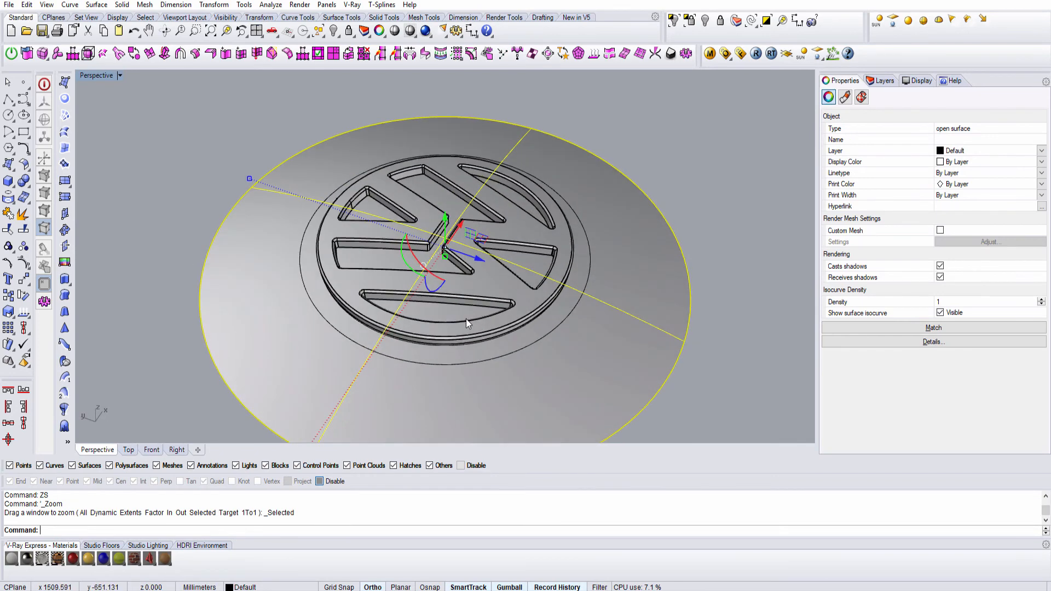
pyautogui.press('Escape')
pyautogui.moveTo(465, 318); pyautogui.dragTo(300, 268, button='right')
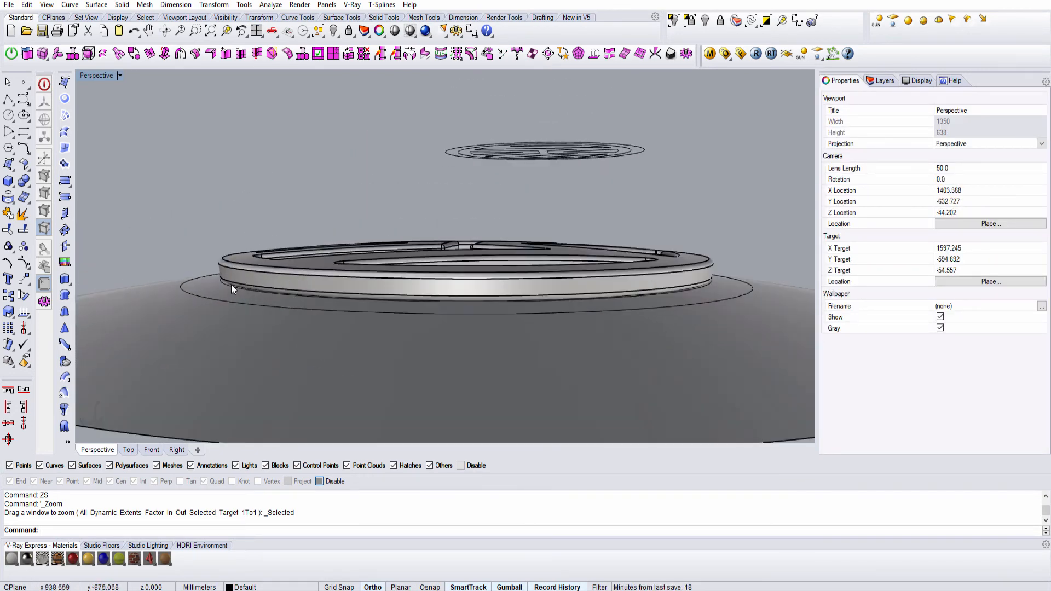
pyautogui.click(571, 246)
pyautogui.scroll(3, 441, 285)
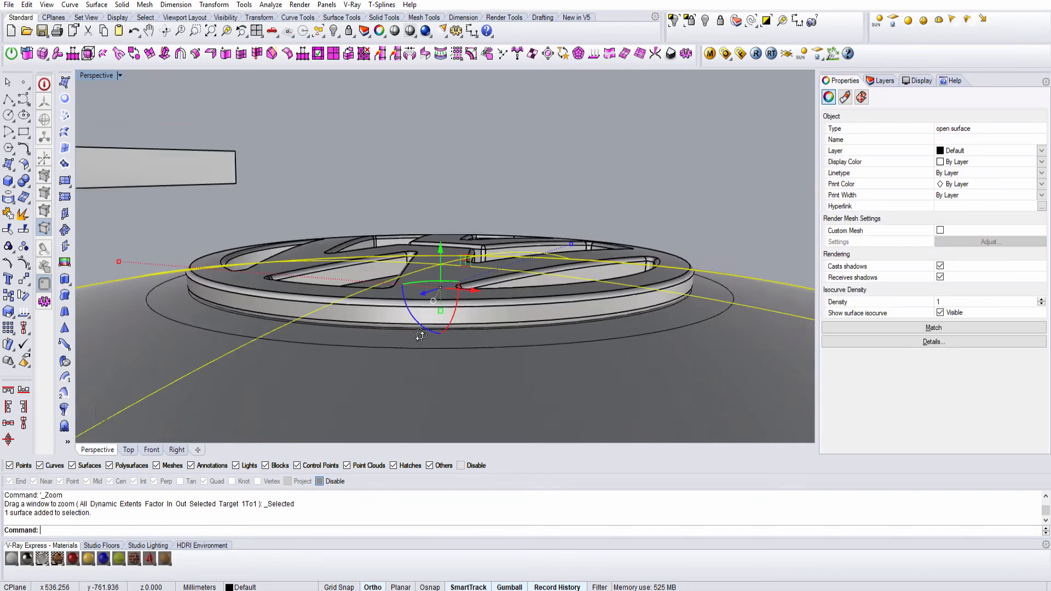
pyautogui.press('Escape')
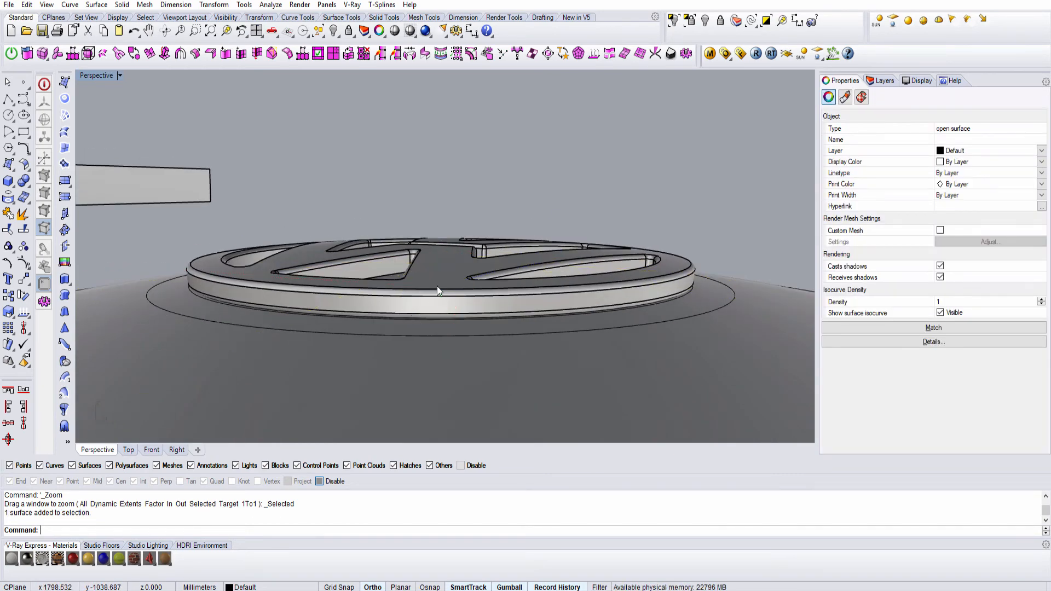
# Examine the emblem and the whole cap from above in Rendered display.
pyautogui.hotkey('ctrl', 'alt', 'r')
pyautogui.moveTo(436, 284); pyautogui.dragTo(347, 239, button='right')
pyautogui.scroll(-5, 487, 328)
pyautogui.scroll(3, 347, 239)
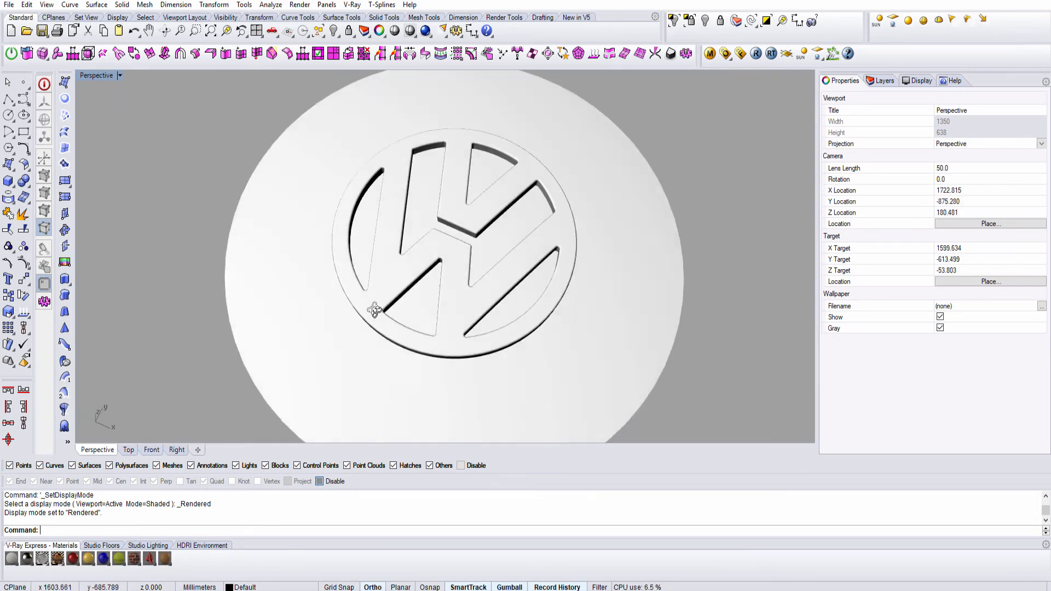
pyautogui.scroll(-4, 383, 257)
# Try moving the Volkswagen emblem straight up off the cap, and undo the move.
pyautogui.click(412, 276)
pyautogui.moveTo(412, 276); pyautogui.dragTo(428, 230, button='right')
pyautogui.moveTo(428, 226); pyautogui.dragTo(428, 152)
pyautogui.press('Escape')
pyautogui.scroll(6, 438, 210)
pyautogui.moveTo(438, 209)
pyautogui.mouseDown(button='right')
pyautogui.moveTo(587, 136)
pyautogui.moveTo(527, 241)
pyautogui.mouseUp(button='right')
pyautogui.hotkey('ctrl', 'z')
# Return to Shaded display and move the rear side face of the block with the YouTube logo outward.
pyautogui.scroll(-15, 528, 241)
pyautogui.hotkey('ctrl', 'alt', 's')
pyautogui.scroll(-7, 452, 232)
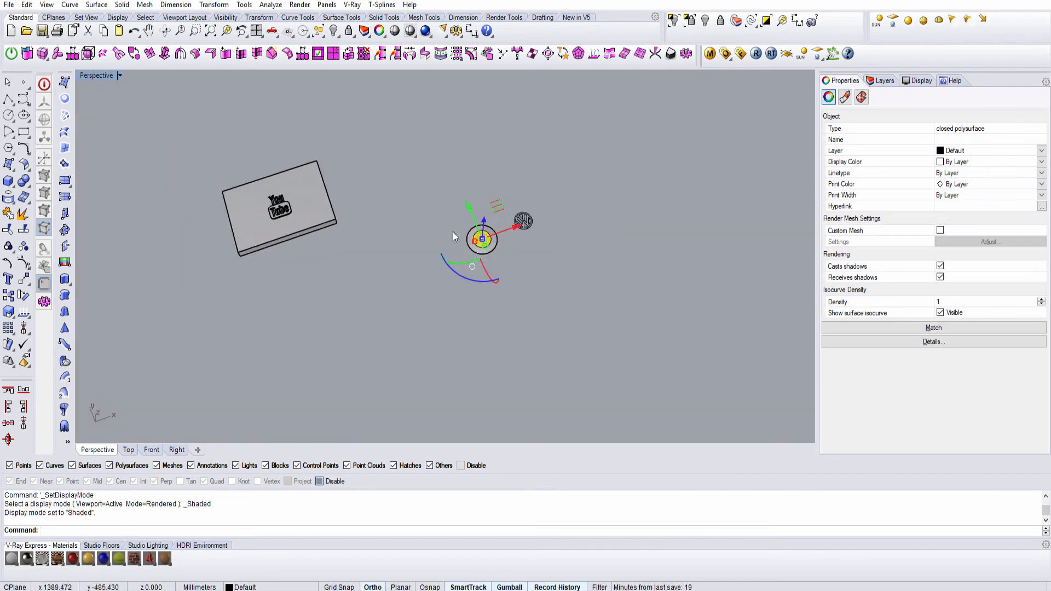
pyautogui.keyDown('shift'); pyautogui.moveTo(416, 265); pyautogui.dragTo(455, 300, button='right'); pyautogui.keyUp('shift')
pyautogui.scroll(4, 455, 300)
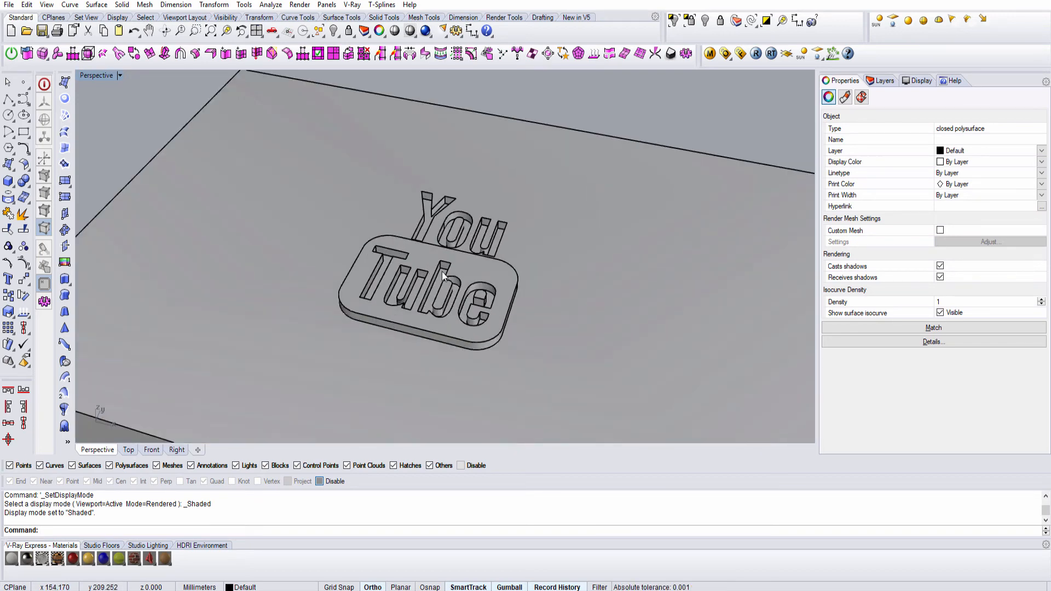
pyautogui.keyDown('shift'); pyautogui.moveTo(442, 272); pyautogui.dragTo(383, 272, button='right'); pyautogui.keyUp('shift')
pyautogui.scroll(-9, 427, 271)
pyautogui.click(471, 245)
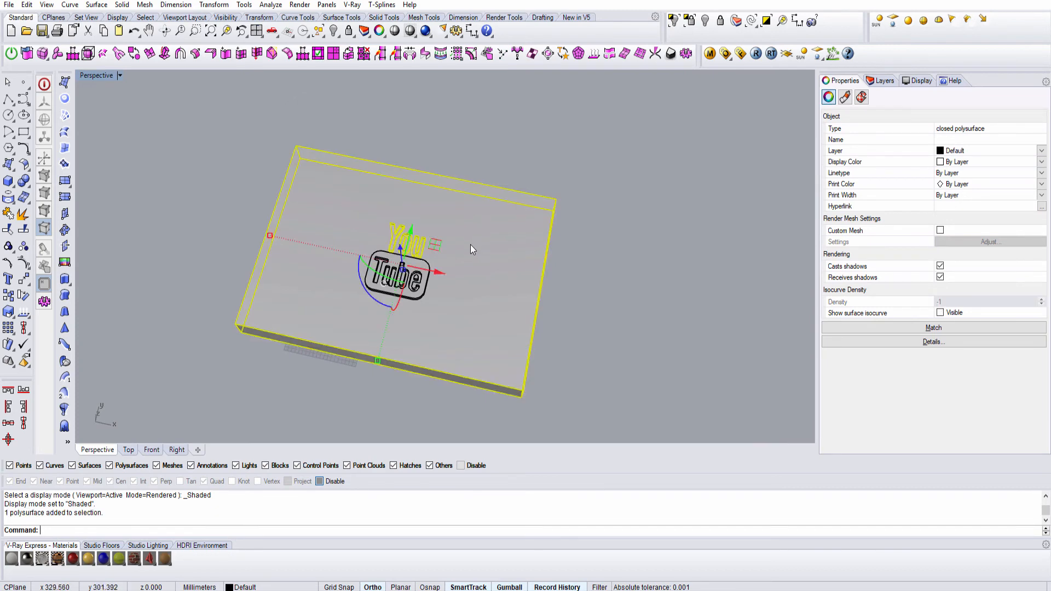
pyautogui.moveTo(471, 245); pyautogui.dragTo(432, 167, button='right')
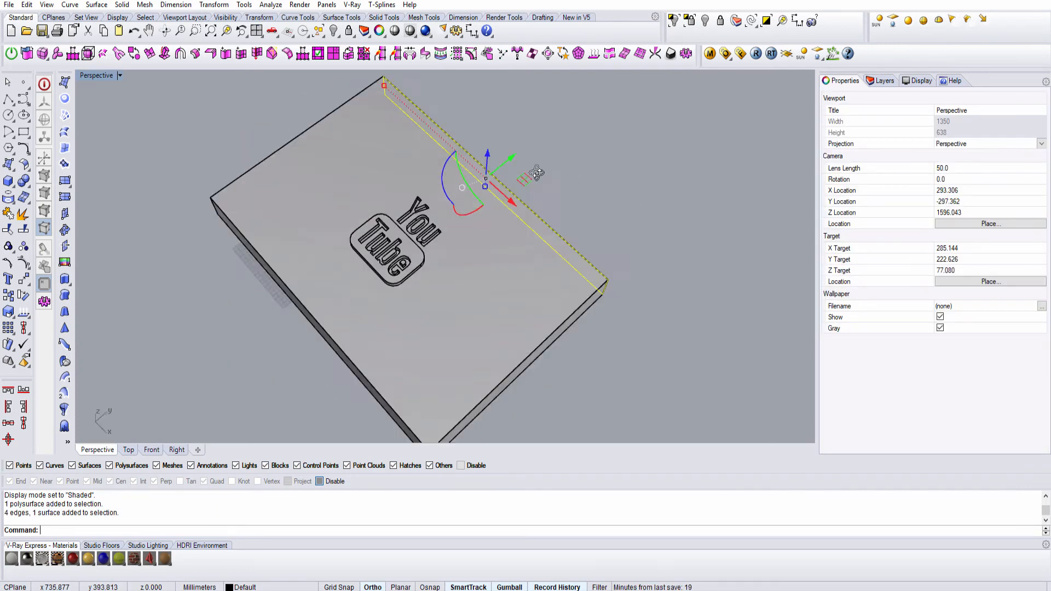
pyautogui.moveTo(520, 174); pyautogui.dragTo(537, 172, button='right')
pyautogui.moveTo(537, 172); pyautogui.dragTo(599, 145)
pyautogui.moveTo(600, 145); pyautogui.dragTo(432, 210, button='right')
# Move the front side face of the YouTube block outward, opposite the rear face.
pyautogui.click(432, 210)
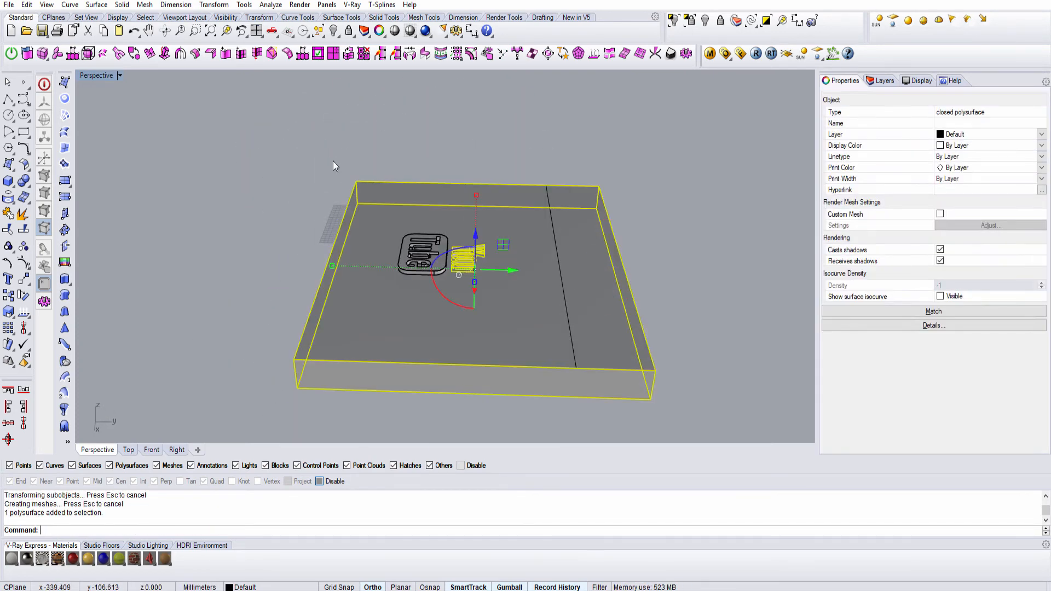
pyautogui.keyDown('ctrl'); pyautogui.keyDown('shift'); pyautogui.moveTo(231, 130); pyautogui.dragTo(350, 347); pyautogui.keyUp('shift'); pyautogui.keyUp('ctrl')
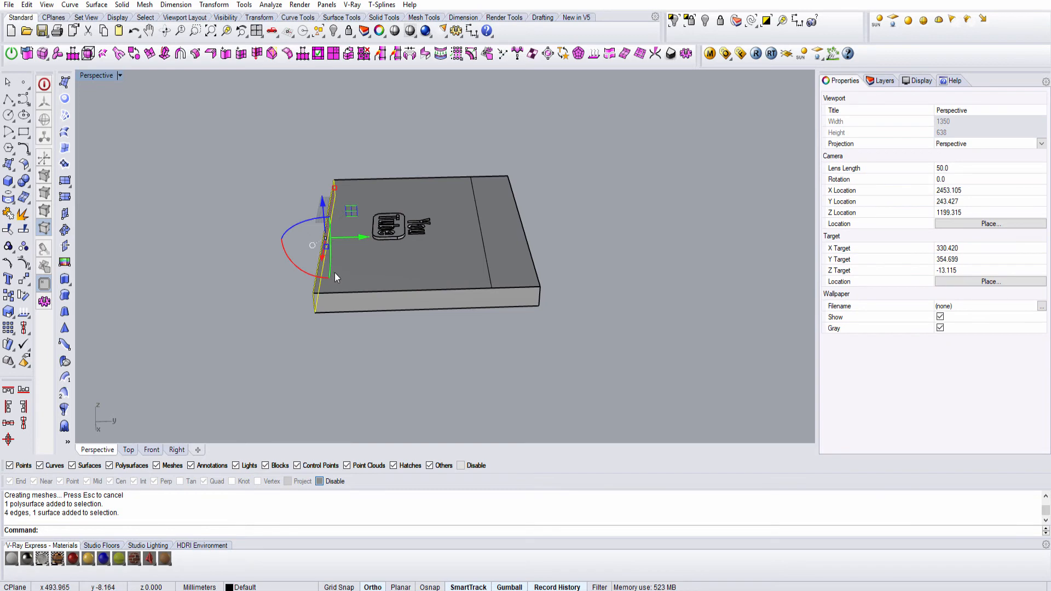
pyautogui.moveTo(352, 238); pyautogui.dragTo(307, 281)
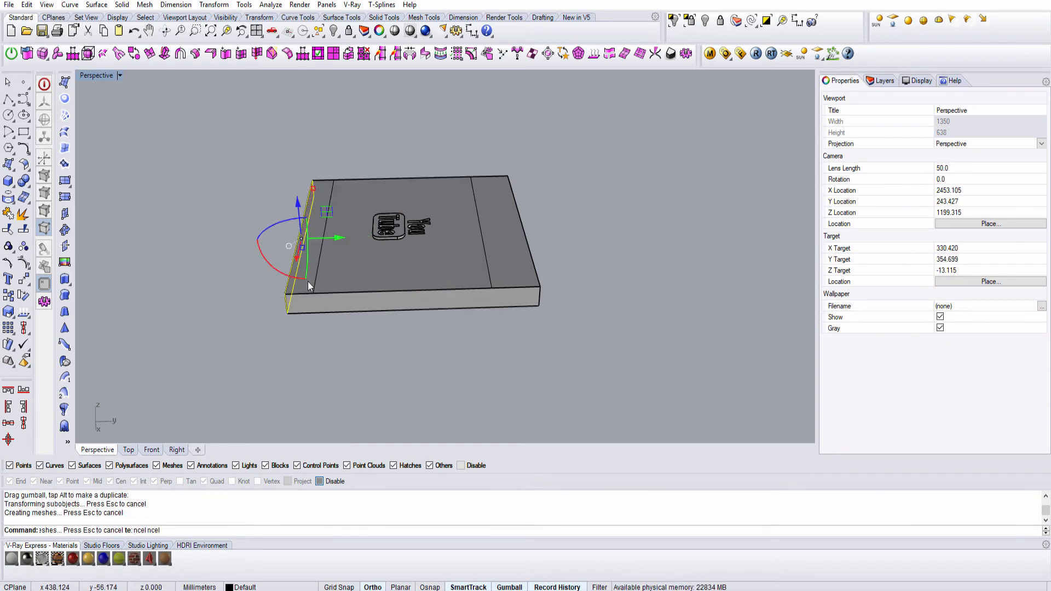
pyautogui.press('Escape')
# Move the two remaining end faces of the YouTube block outward to enlarge it around the logo.
pyautogui.moveTo(307, 282); pyautogui.dragTo(483, 166, button='right')
pyautogui.keyDown('ctrl'); pyautogui.keyDown('shift'); pyautogui.moveTo(479, 167); pyautogui.dragTo(597, 382); pyautogui.keyUp('shift'); pyautogui.keyUp('ctrl')
pyautogui.moveTo(544, 273); pyautogui.dragTo(602, 258)
pyautogui.press('Escape')
pyautogui.keyDown('ctrl'); pyautogui.keyDown('shift'); pyautogui.moveTo(197, 186); pyautogui.dragTo(279, 399); pyautogui.keyUp('shift'); pyautogui.keyUp('ctrl')
pyautogui.moveTo(281, 329); pyautogui.dragTo(256, 332)
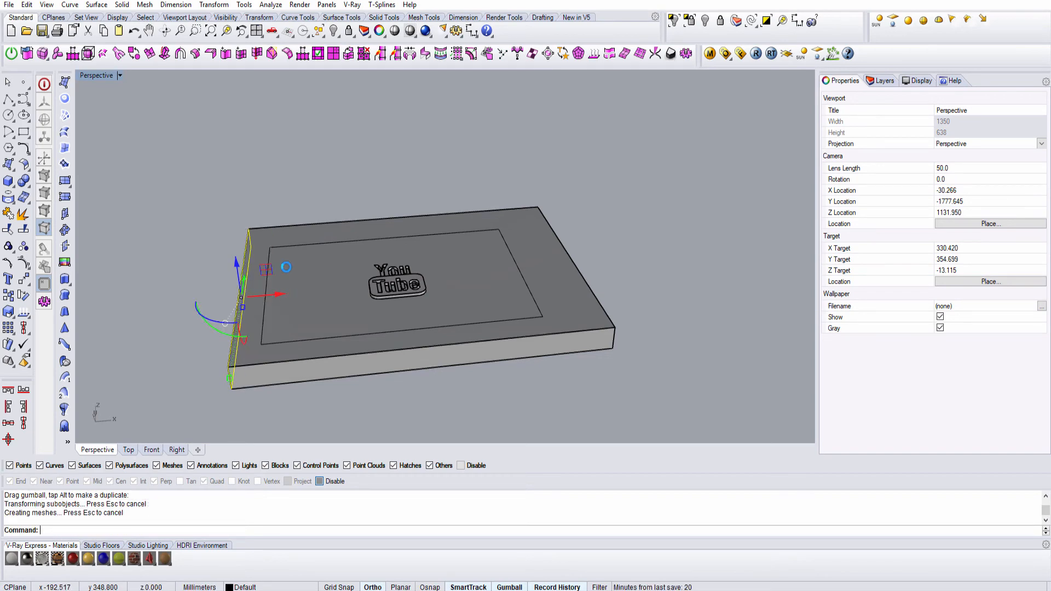
pyautogui.press('Escape')
# Fillet the outer top edge of the raised plate around "Tube" with radius 2.
pyautogui.scroll(10, 379, 268)
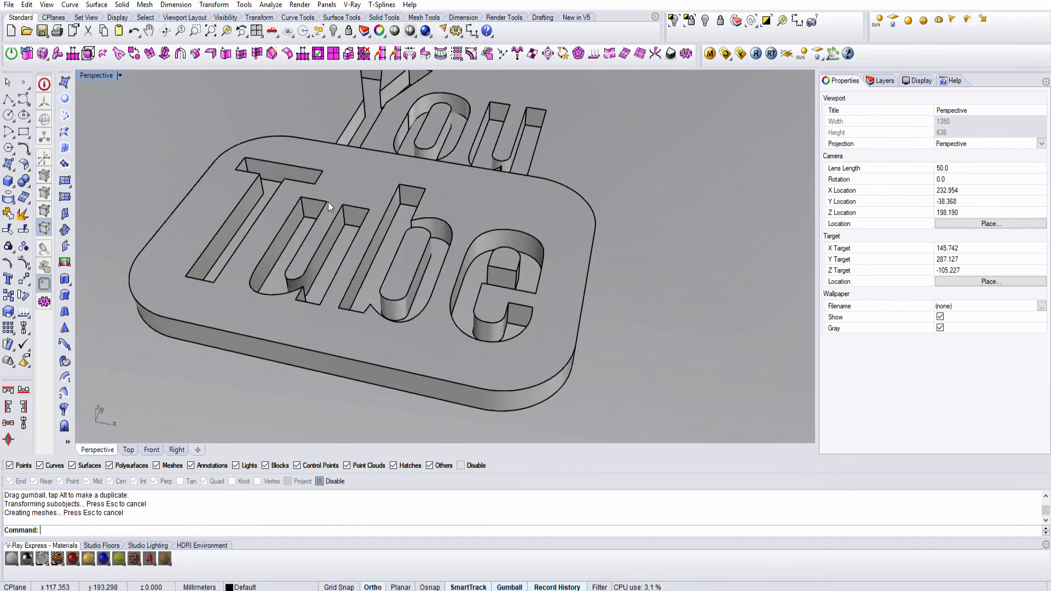
pyautogui.rightClick(327, 202)
pyautogui.click(343, 261)
pyautogui.write('2')
pyautogui.press('Return')
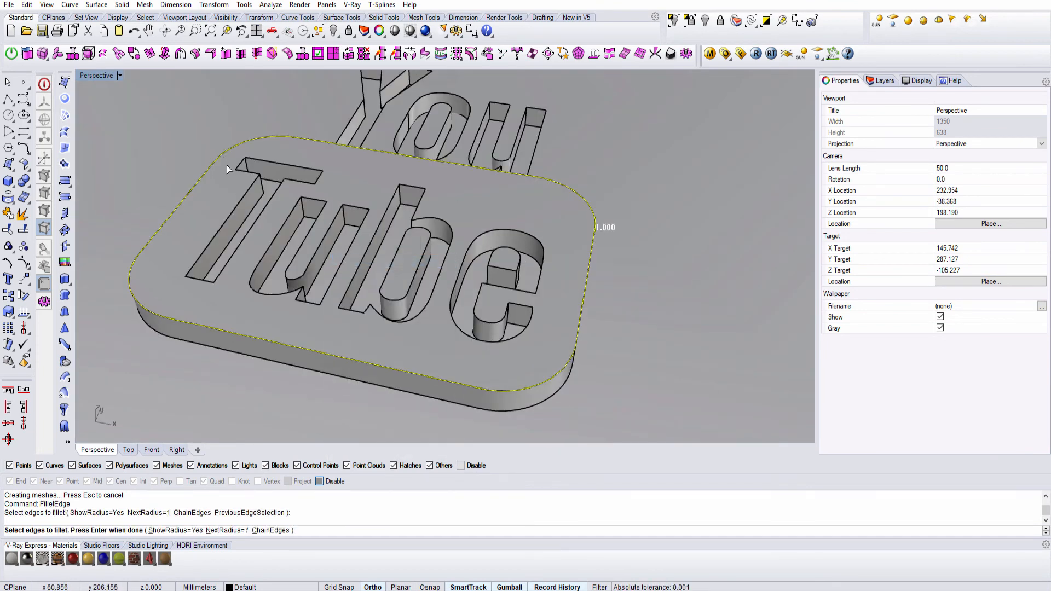
pyautogui.click(233, 149)
pyautogui.press('Return')
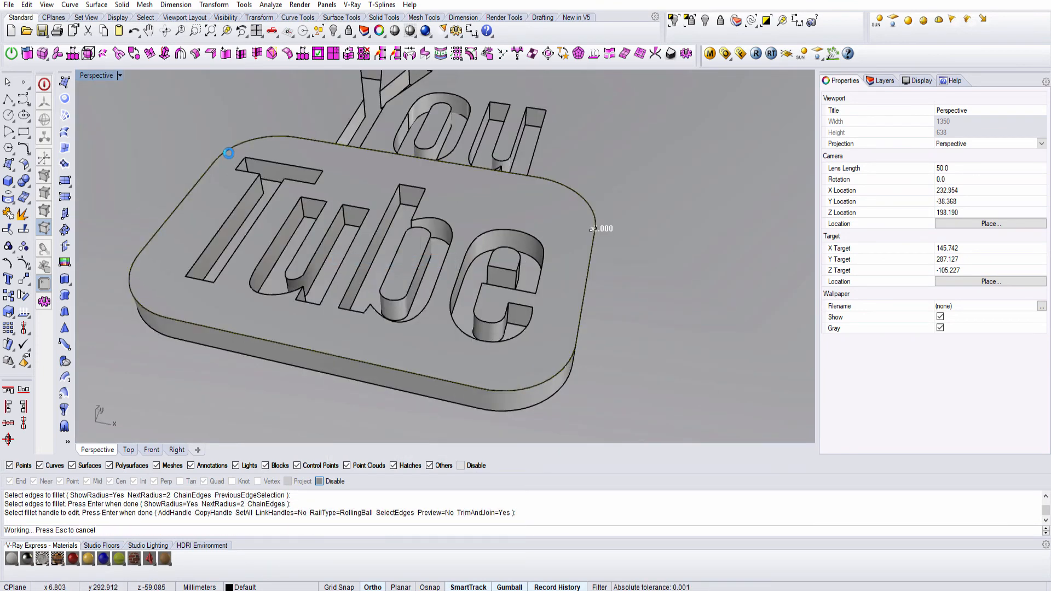
pyautogui.press('Return')
# Fillet the top edges of the engraved letters "Y" and "o" in "You" with radius 1.
pyautogui.keyDown('shift'); pyautogui.moveTo(281, 283); pyautogui.dragTo(299, 382, button='right'); pyautogui.keyUp('shift')
pyautogui.moveTo(378, 285); pyautogui.dragTo(373, 260, button='right')
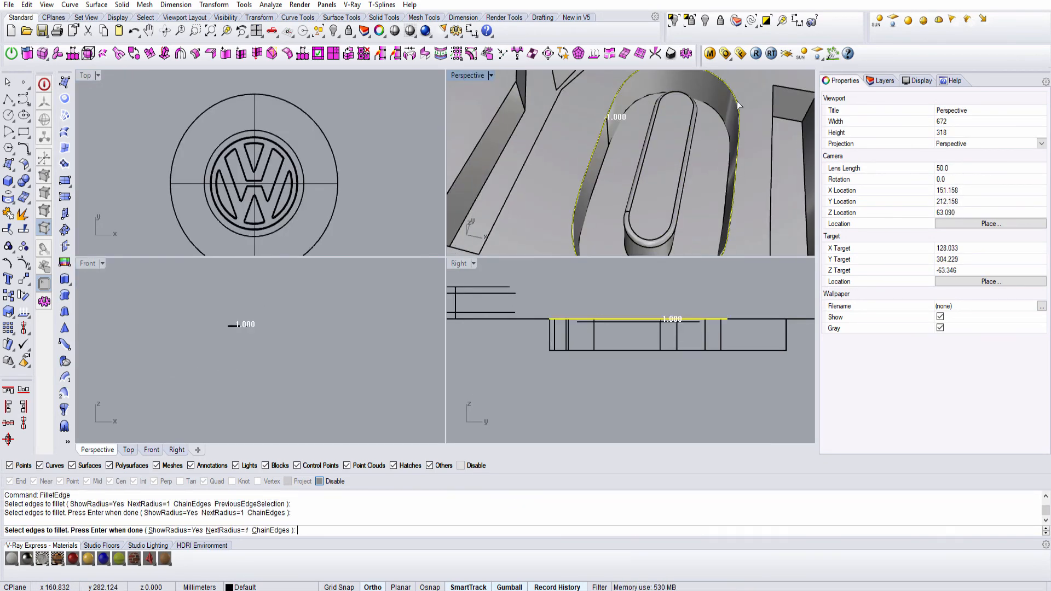
pyautogui.scroll(-3, 577, 108)
pyautogui.click(571, 109)
pyautogui.moveTo(572, 109); pyautogui.dragTo(530, 126, button='right')
pyautogui.click(530, 126)
pyautogui.scroll(3, 596, 119)
pyautogui.rightClick(596, 119)
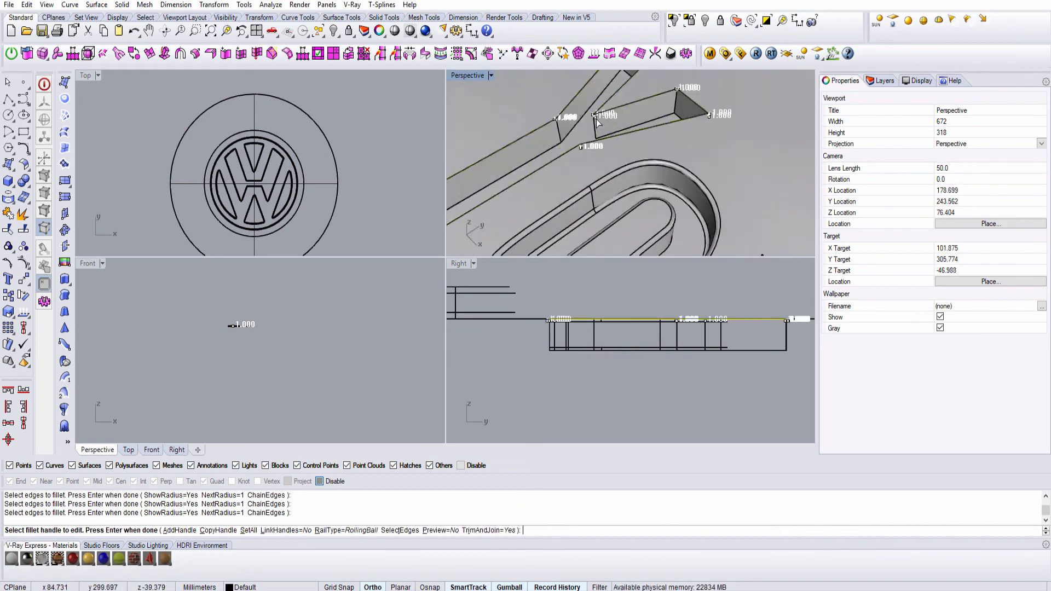
pyautogui.click(529, 169)
pyautogui.moveTo(596, 119)
pyautogui.mouseDown(button='right')
pyautogui.moveTo(548, 154)
pyautogui.moveTo(580, 152)
pyautogui.mouseUp(button='right')
pyautogui.scroll(2, 580, 152)
pyautogui.click(580, 152)
pyautogui.rightClick(580, 152)
# Check the filleted "You" lettering in Rendered display and return to Shaded display.
pyautogui.scroll(-4, 560, 223)
pyautogui.moveTo(559, 222); pyautogui.dragTo(602, 180, button='right')
pyautogui.click(410, 30)
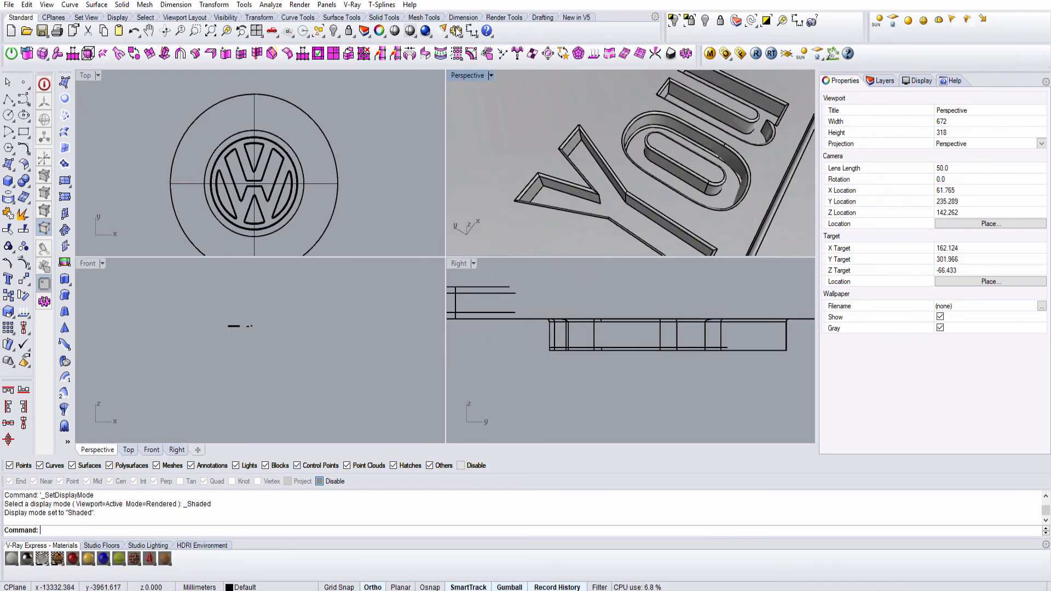
pyautogui.click(455, 31)
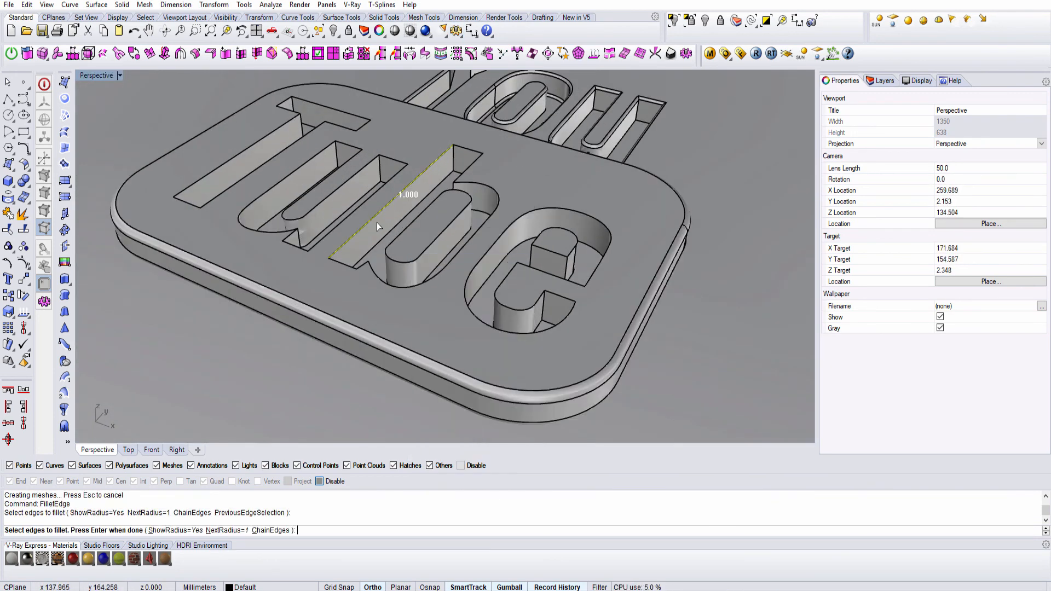
# Fillet the top edges of the engraved letter "b" in "Tube" with radius 1.
pyautogui.scroll(3, 376, 223)
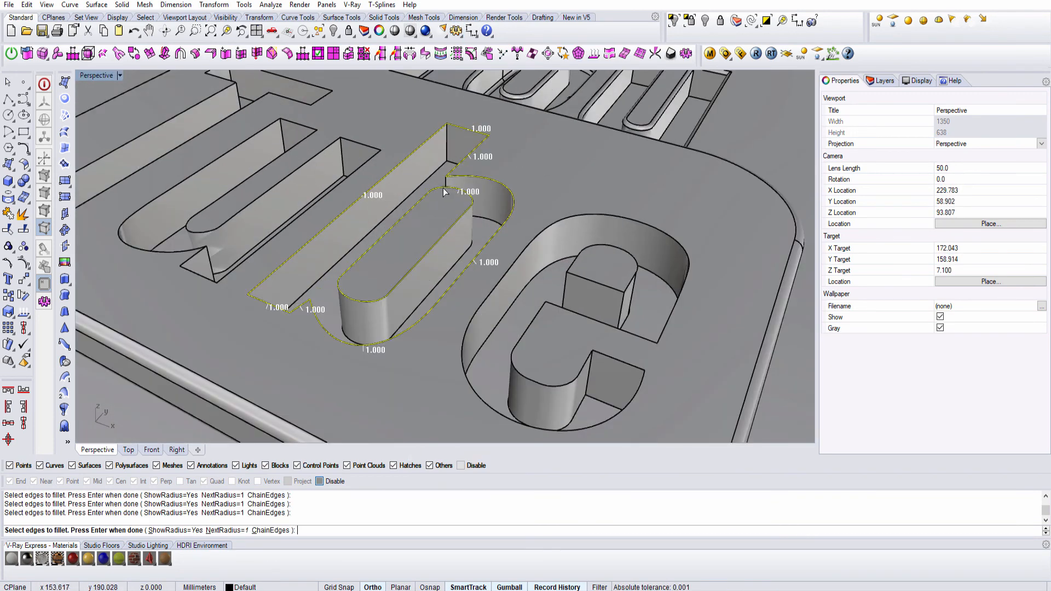
pyautogui.click(617, 251)
pyautogui.rightClick(574, 352)
pyautogui.scroll(3, 575, 352)
pyautogui.rightClick(613, 296)
# Try another edge fillet on the engraved "Tube" lettering, and undo it.
pyautogui.click(652, 234)
pyautogui.rightClick(666, 294)
pyautogui.moveTo(652, 235); pyautogui.dragTo(566, 191, button='right')
pyautogui.rightClick(665, 294)
pyautogui.scroll(6, 449, 269)
pyautogui.click(544, 102)
pyautogui.hotkey('ctrl', 'z')
# Apply the radius 1 fillet to the selected inner and outer top edges of the engraved letter "b".
pyautogui.rightClick(507, 357)
pyautogui.moveTo(507, 357); pyautogui.dragTo(278, 342, button='right')
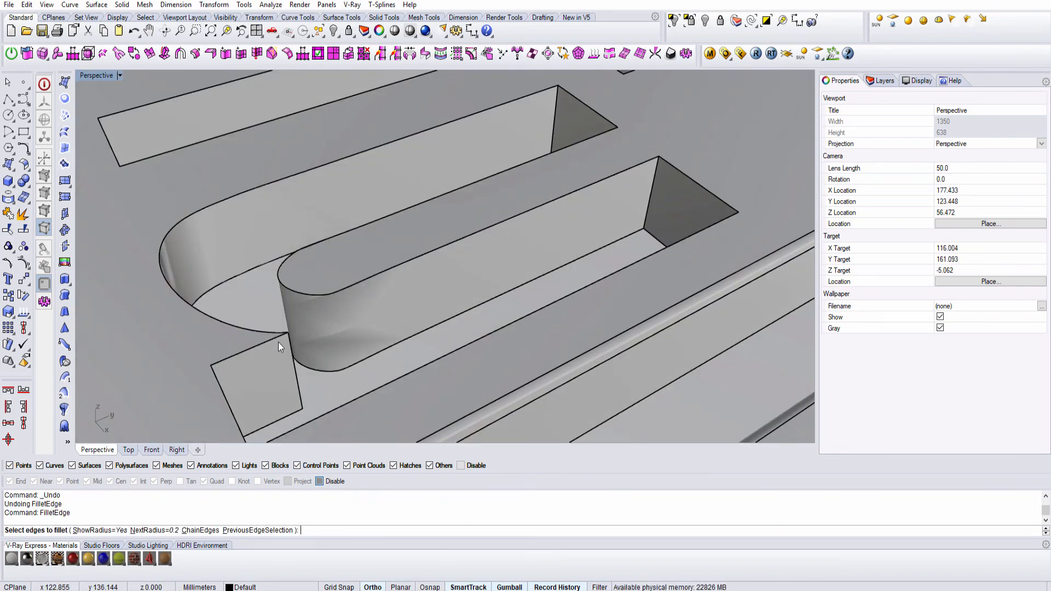
# Try a radius 0.2 edge fillet where the stem and bowl of the engraved "u" in "Tube" meet, and undo it.
pyautogui.click(262, 344)
pyautogui.click(229, 405)
pyautogui.click(247, 330)
pyautogui.rightClick(375, 403)
pyautogui.moveTo(375, 403); pyautogui.dragTo(266, 273, button='right')
pyautogui.hotkey('ctrl', 'z')
# Sweep a surface along two rails to rebuild the rounded upper rim of the engraved "u" in "Tube".
pyautogui.rightClick(406, 248)
pyautogui.click(392, 215)
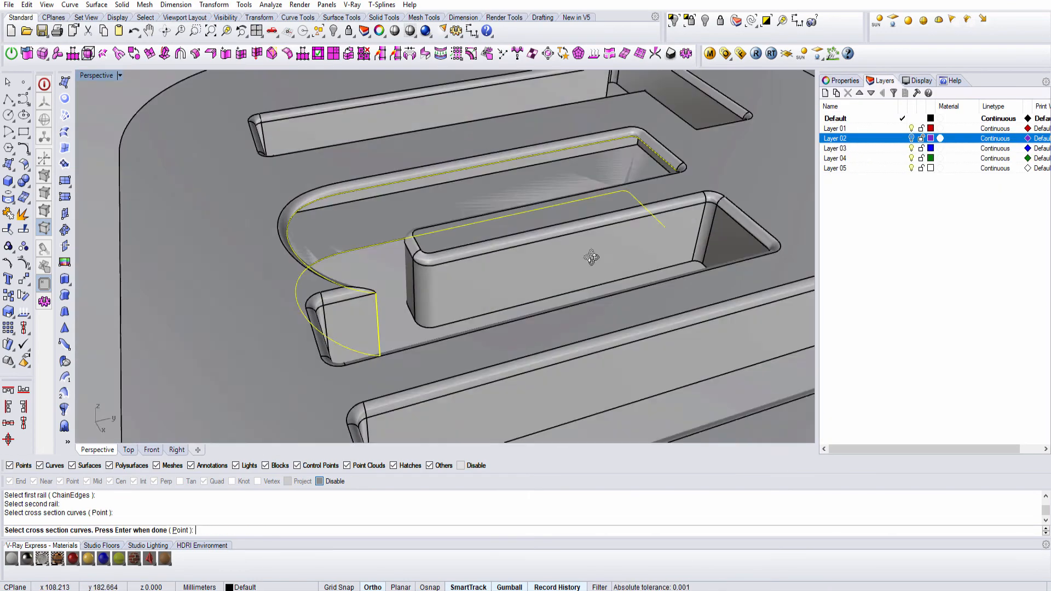
pyautogui.scroll(-5, 342, 223)
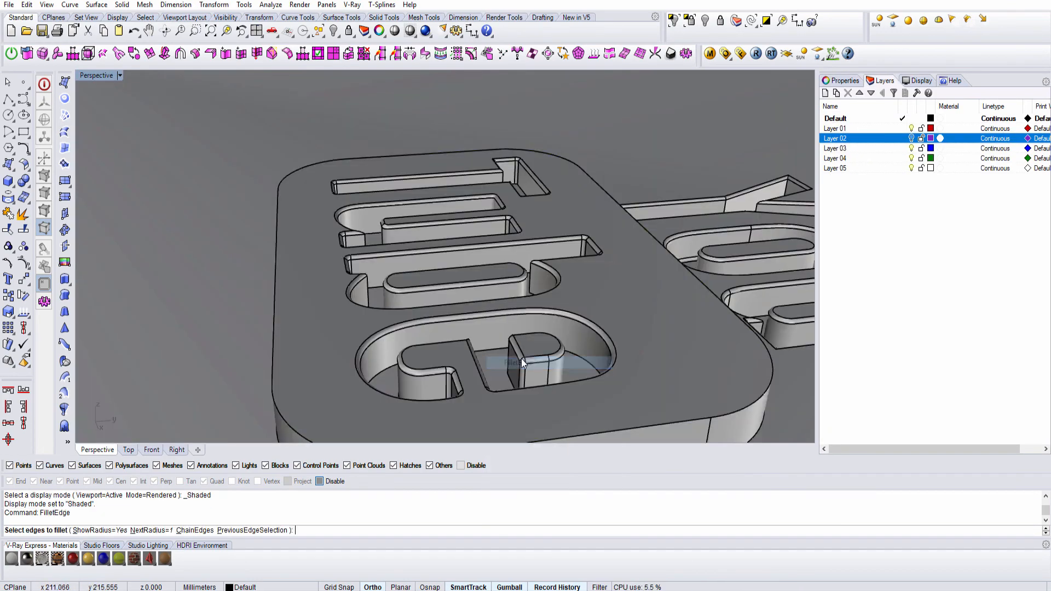
pyautogui.scroll(-4, 522, 359)
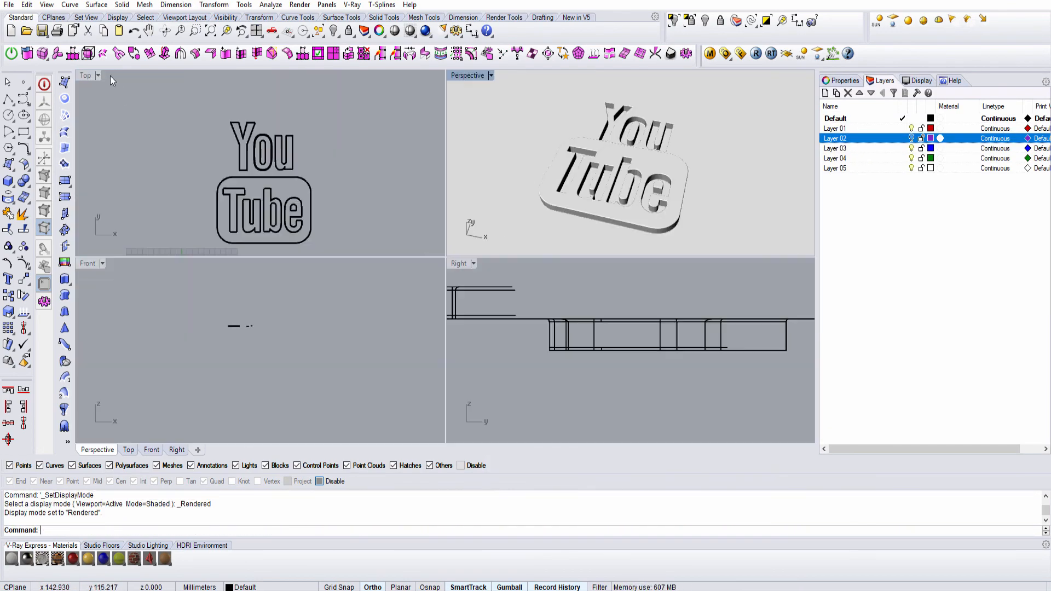
# Give the "Tube" plate a red material and render the YouTube logo with V-Ray.
pyautogui.click(687, 166)
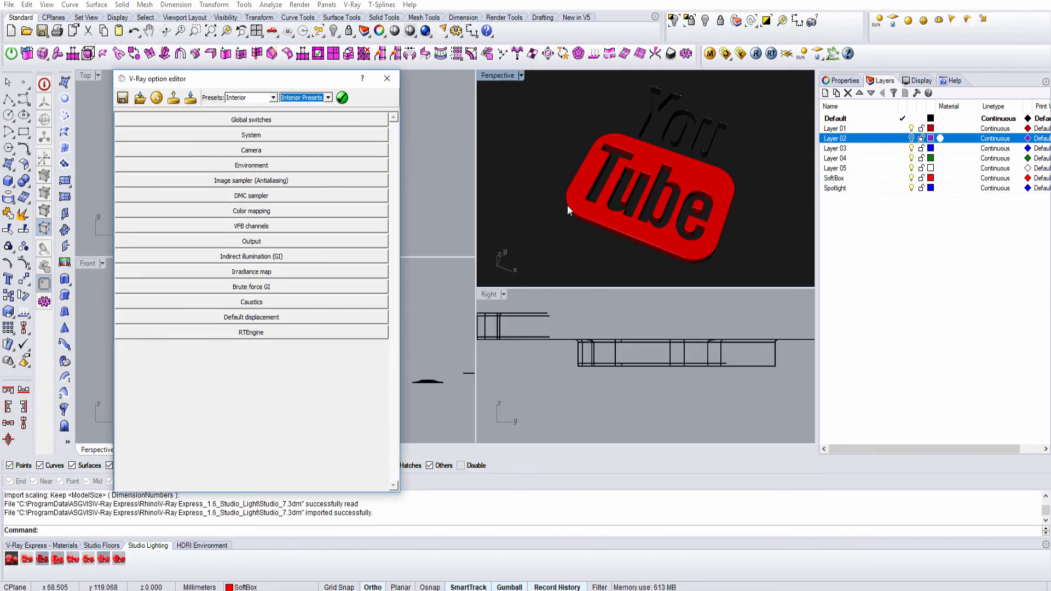
pyautogui.click(248, 242)
pyautogui.click(756, 53)
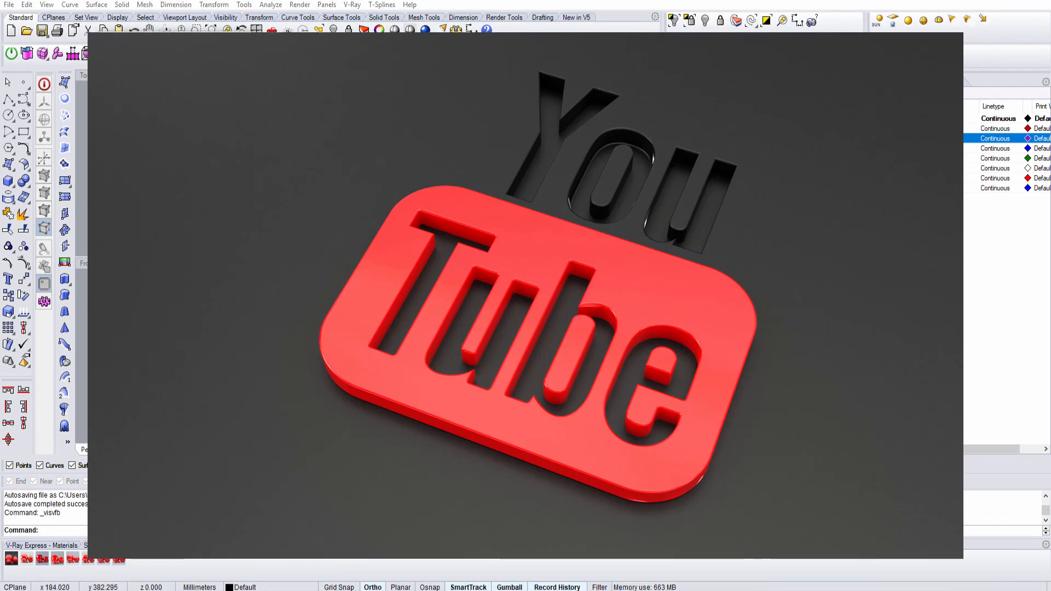
pyautogui.write('Exte')
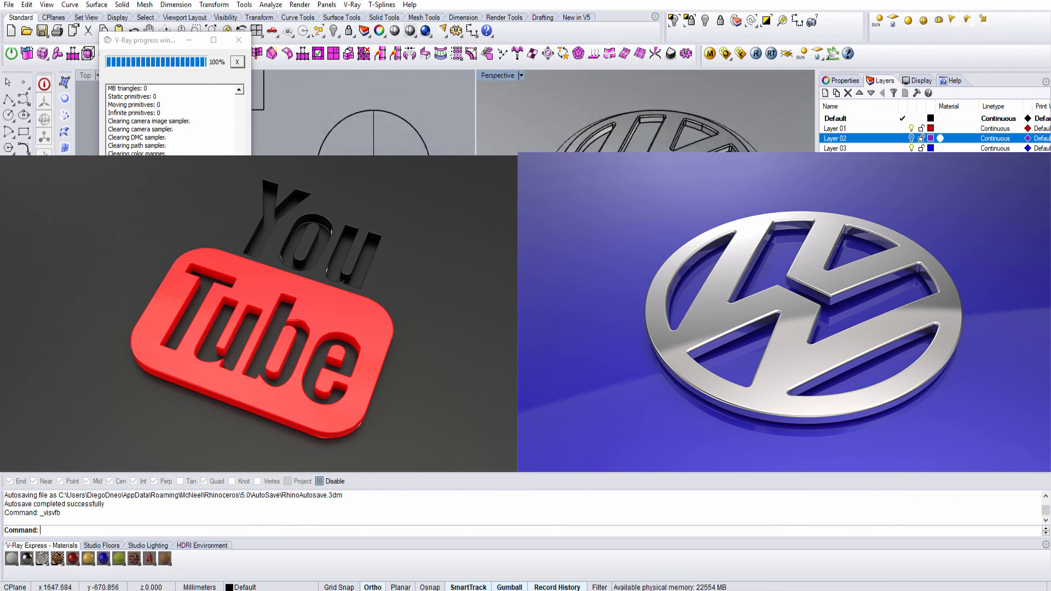
pyautogui.scroll(-5, 645, 112)
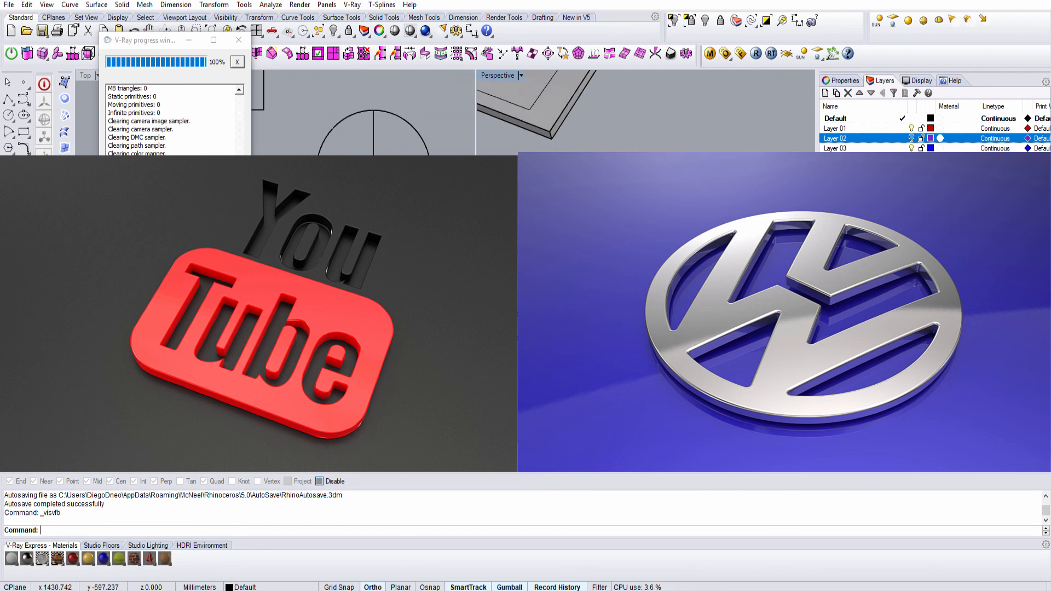
pyautogui.scroll(-3, 646, 112)
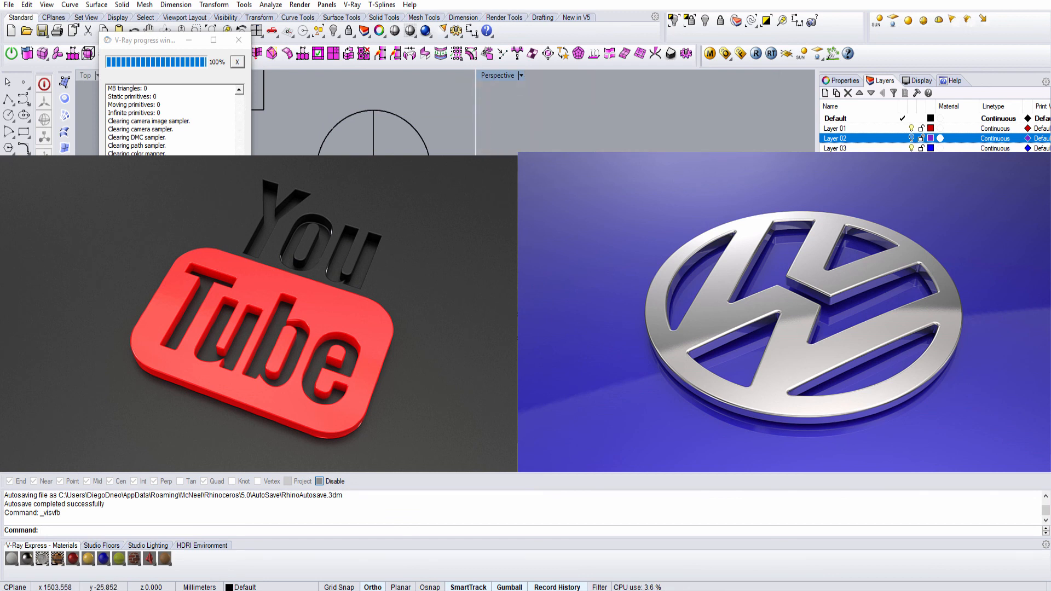